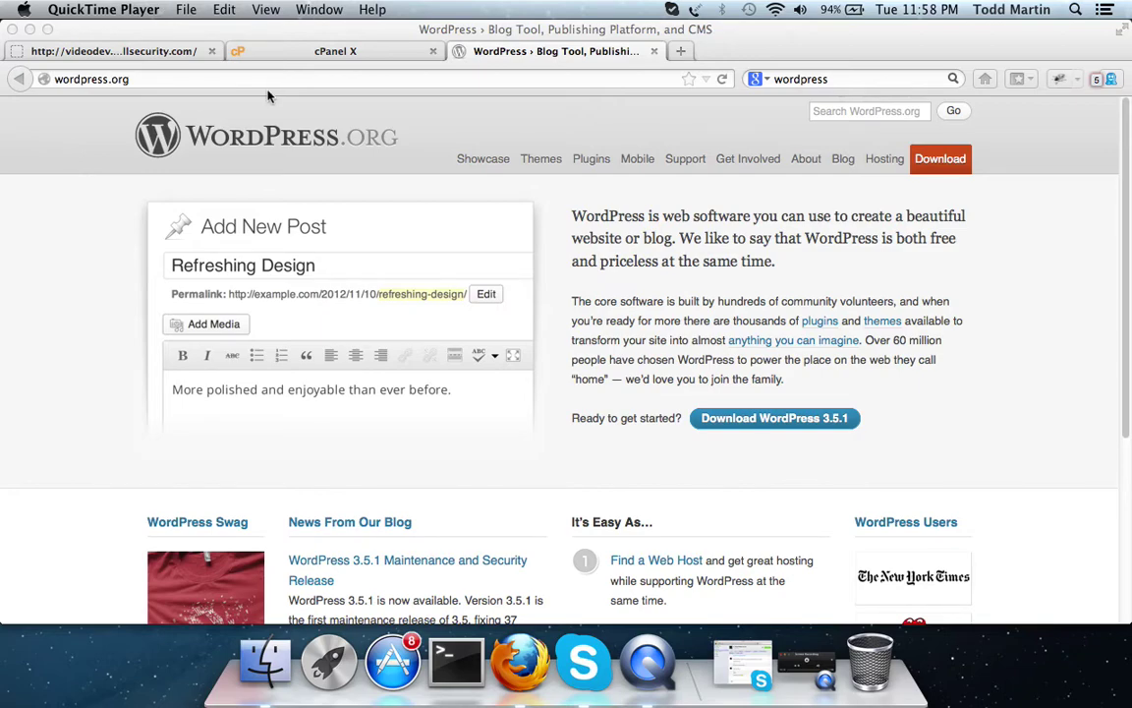
# Switch Firefox to the wordpress.org tab beside the cPanel X tab
pyautogui.click(292, 59)
pyautogui.scroll(-10, 664, 400)
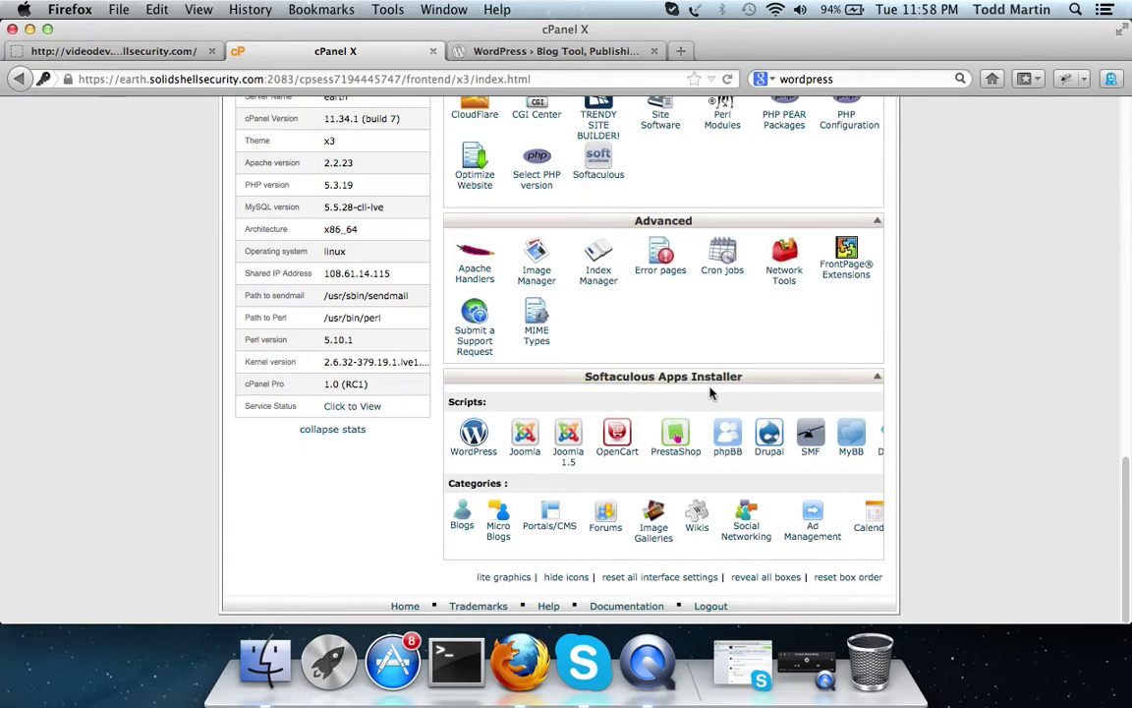
pyautogui.scroll(4, 638, 335)
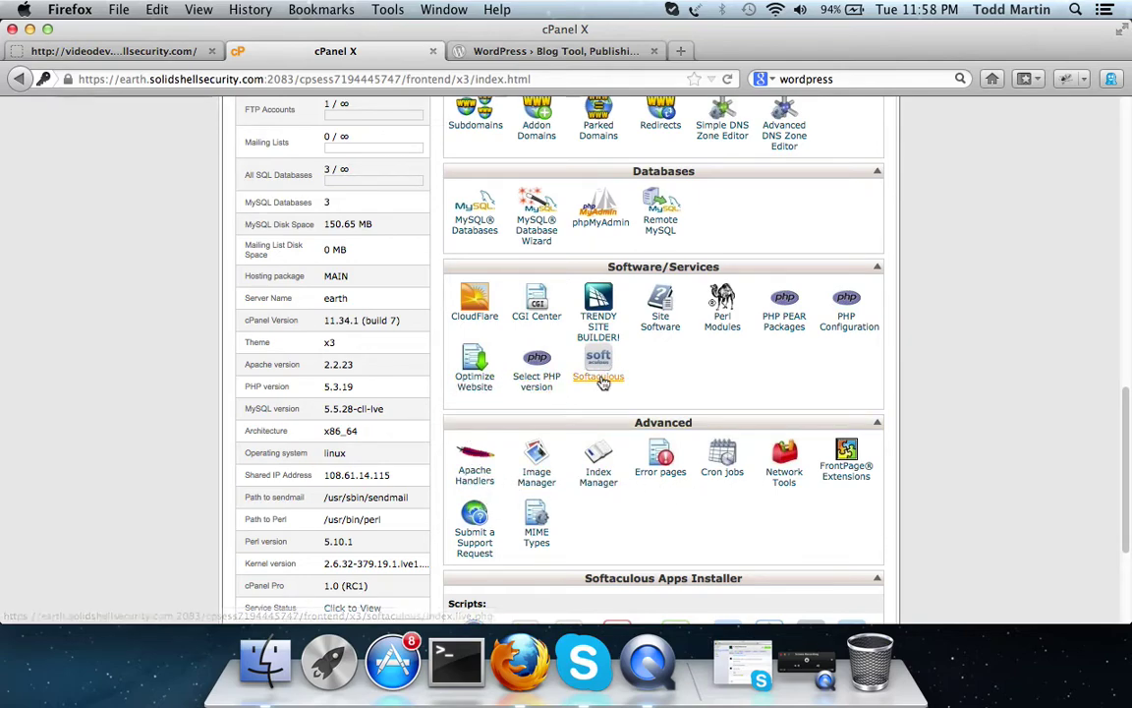
pyautogui.scroll(-4, 603, 383)
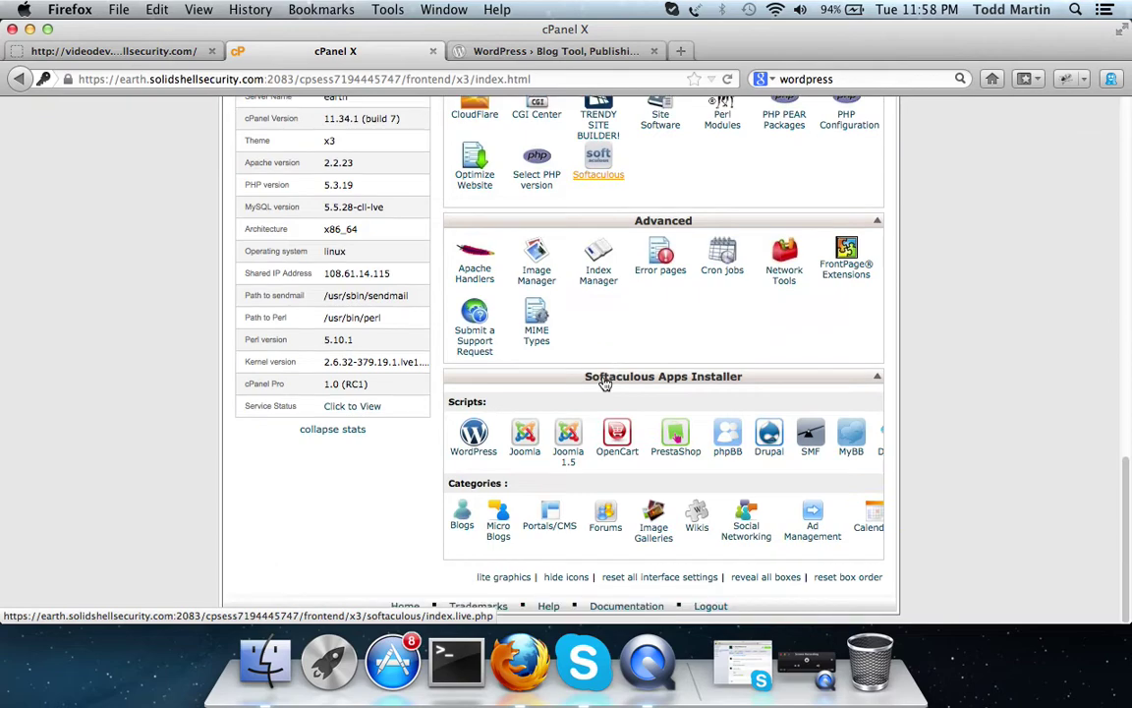
pyautogui.click(472, 455)
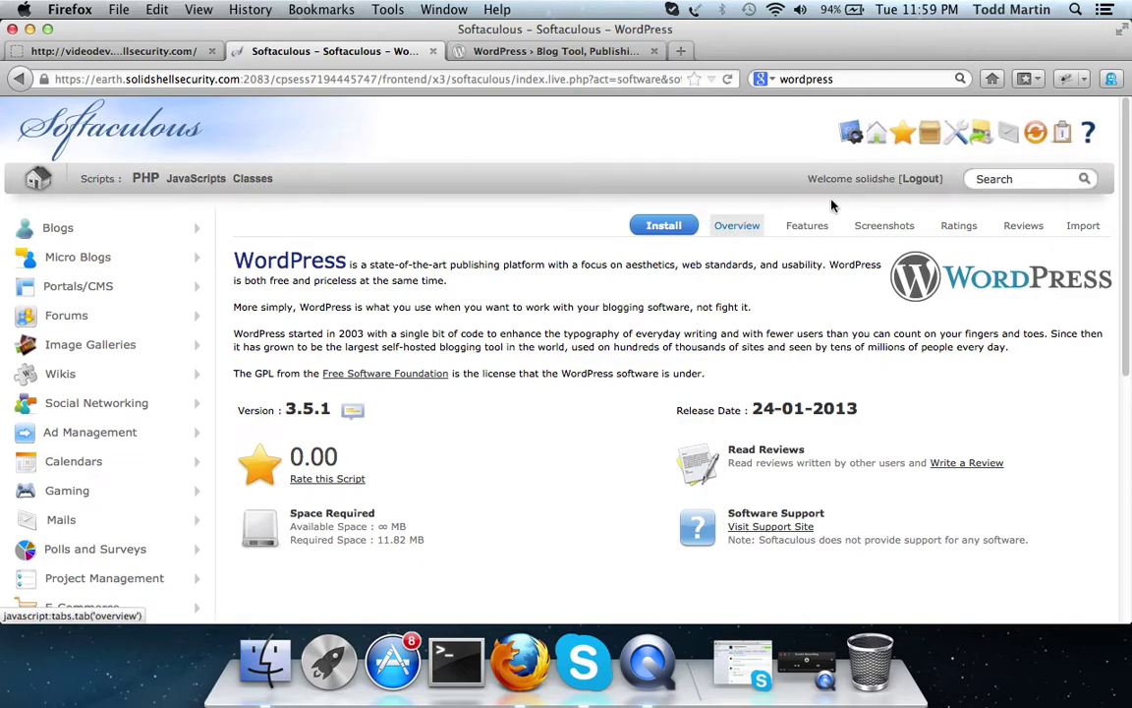
pyautogui.click(19, 79)
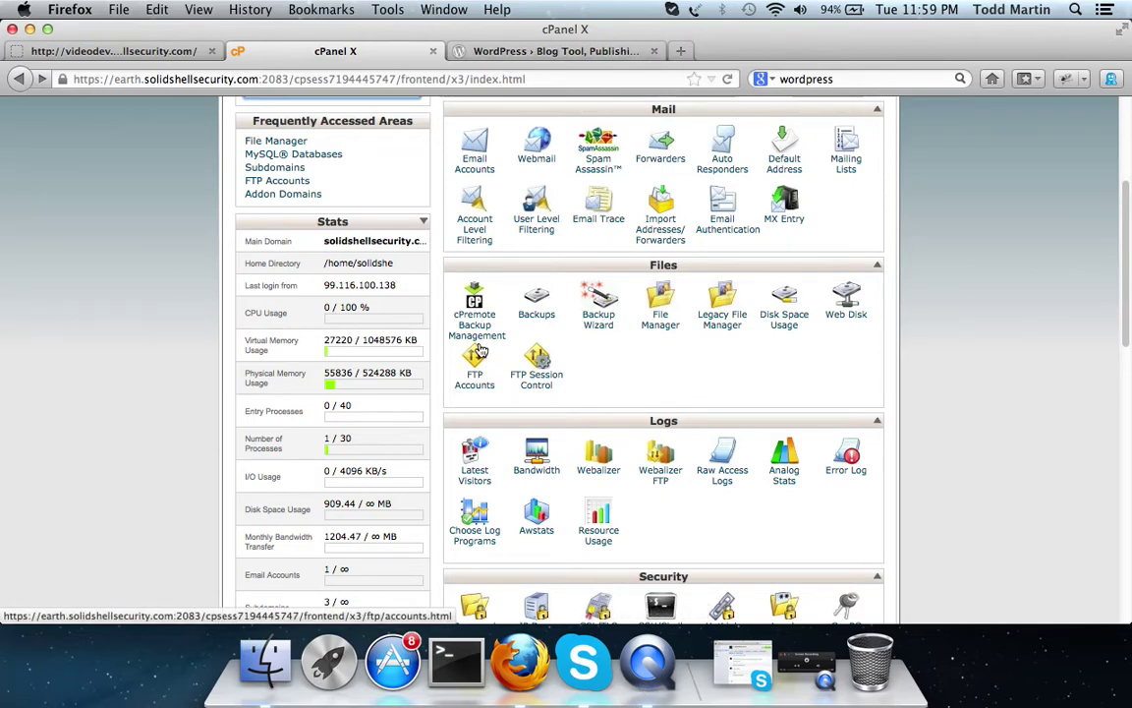
pyautogui.scroll(-3, 462, 393)
pyautogui.scroll(-3, 557, 481)
pyautogui.scroll(-2, 557, 482)
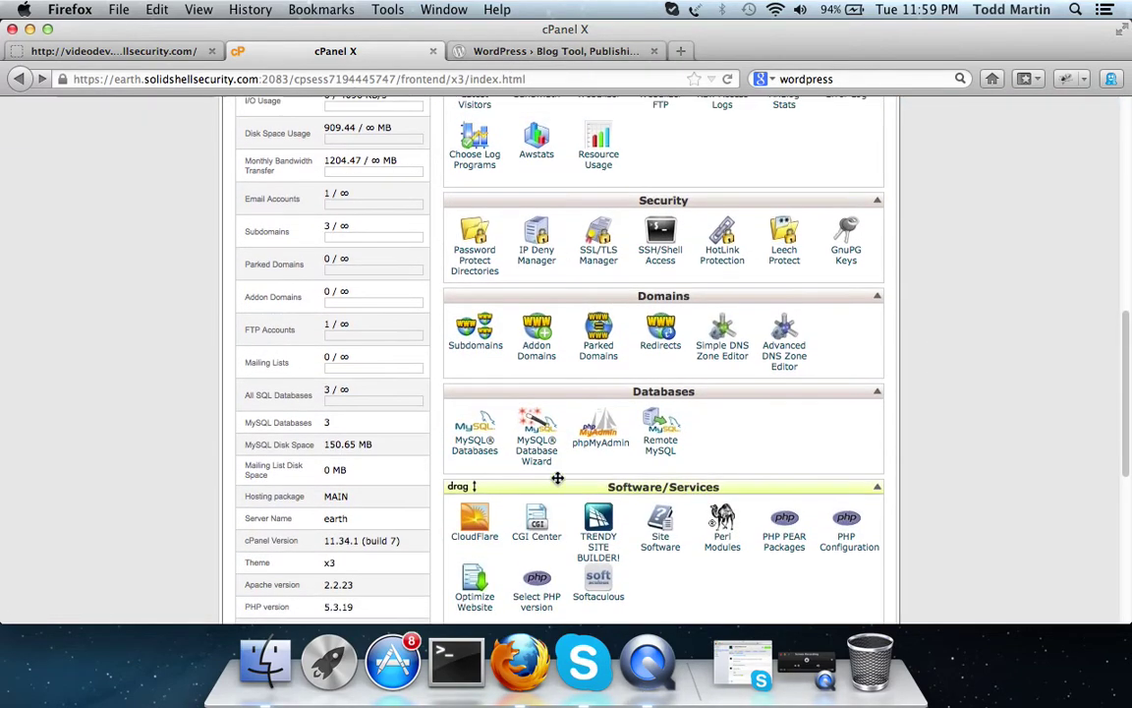
pyautogui.click(474, 458)
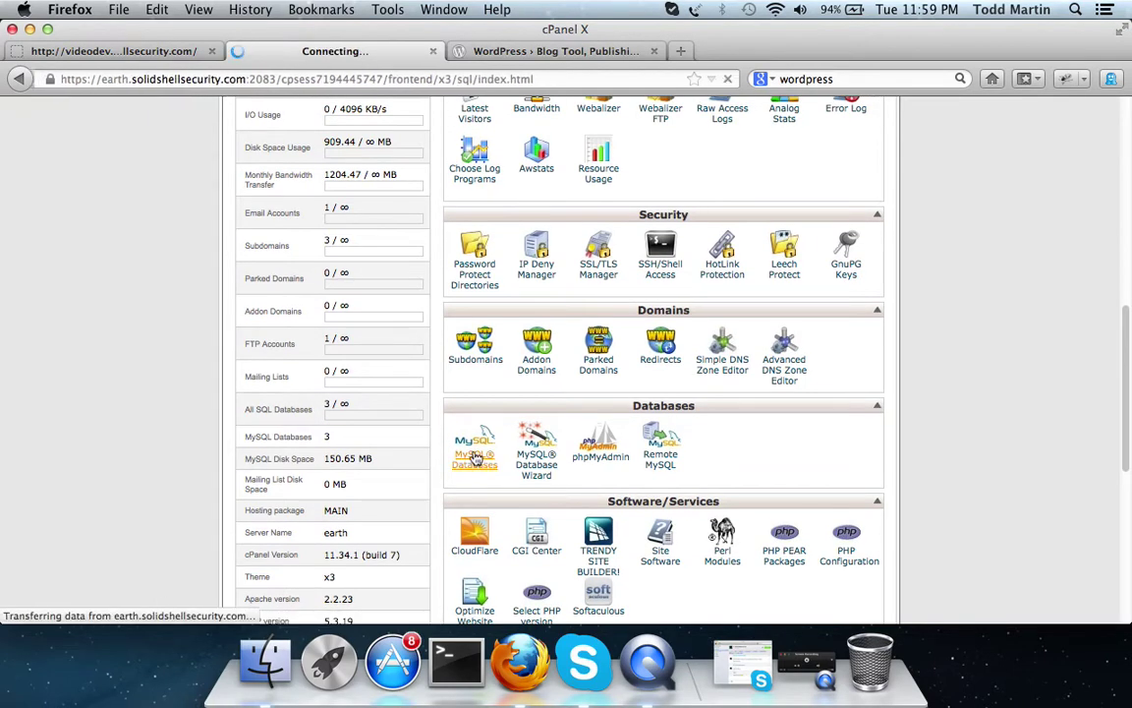
pyautogui.scroll(-12, 473, 376)
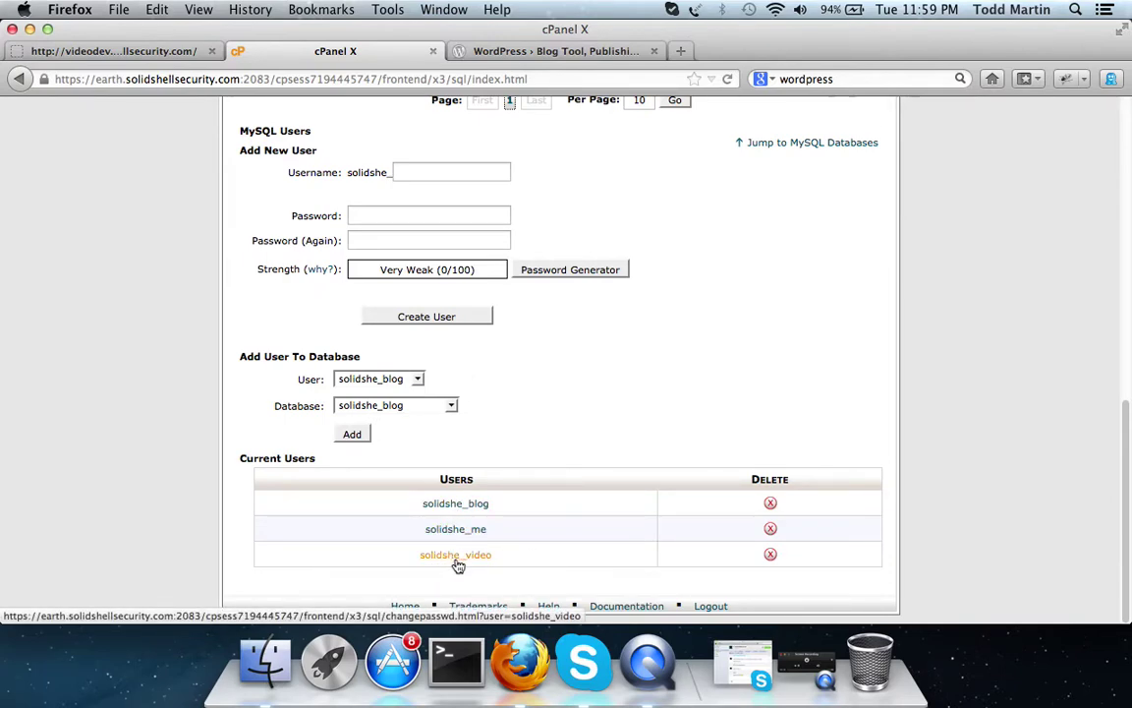
pyautogui.scroll(5, 511, 560)
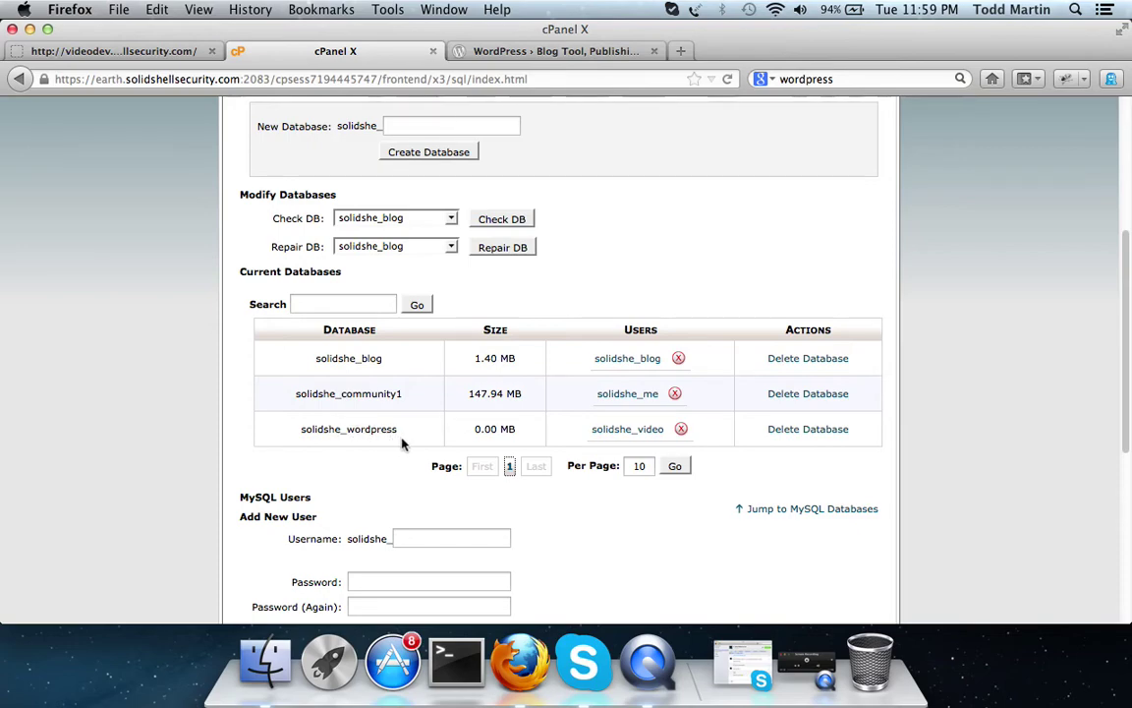
pyautogui.moveTo(399, 430); pyautogui.dragTo(301, 432)
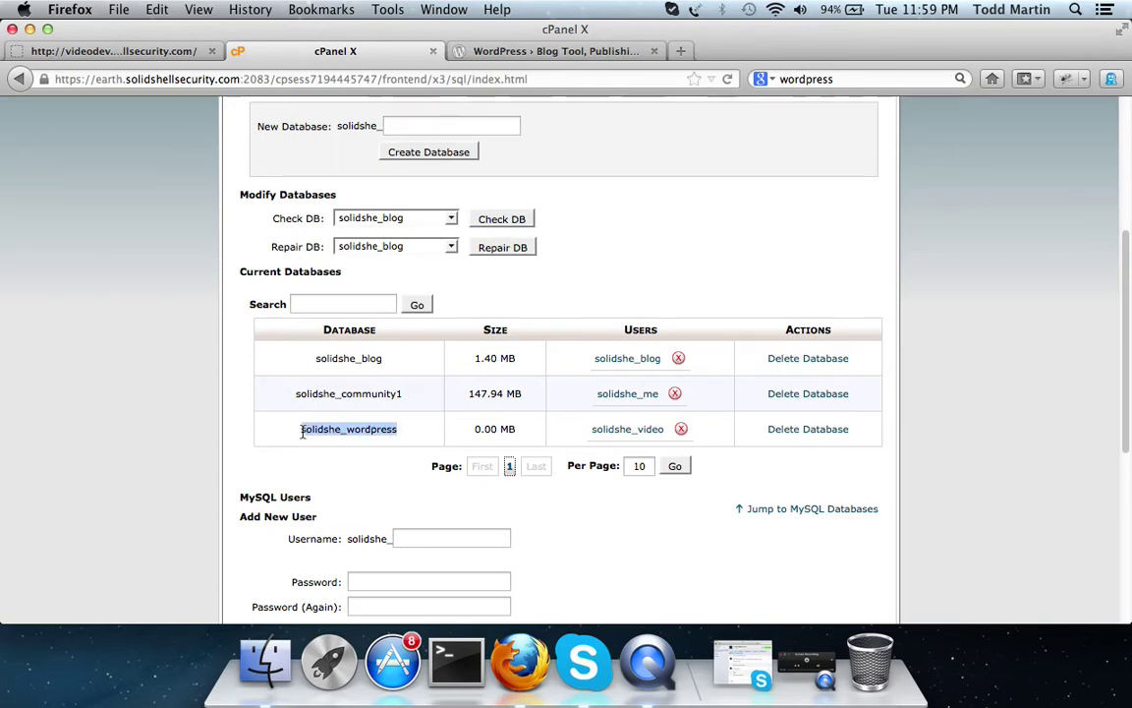
pyautogui.moveTo(590, 429); pyautogui.dragTo(669, 429)
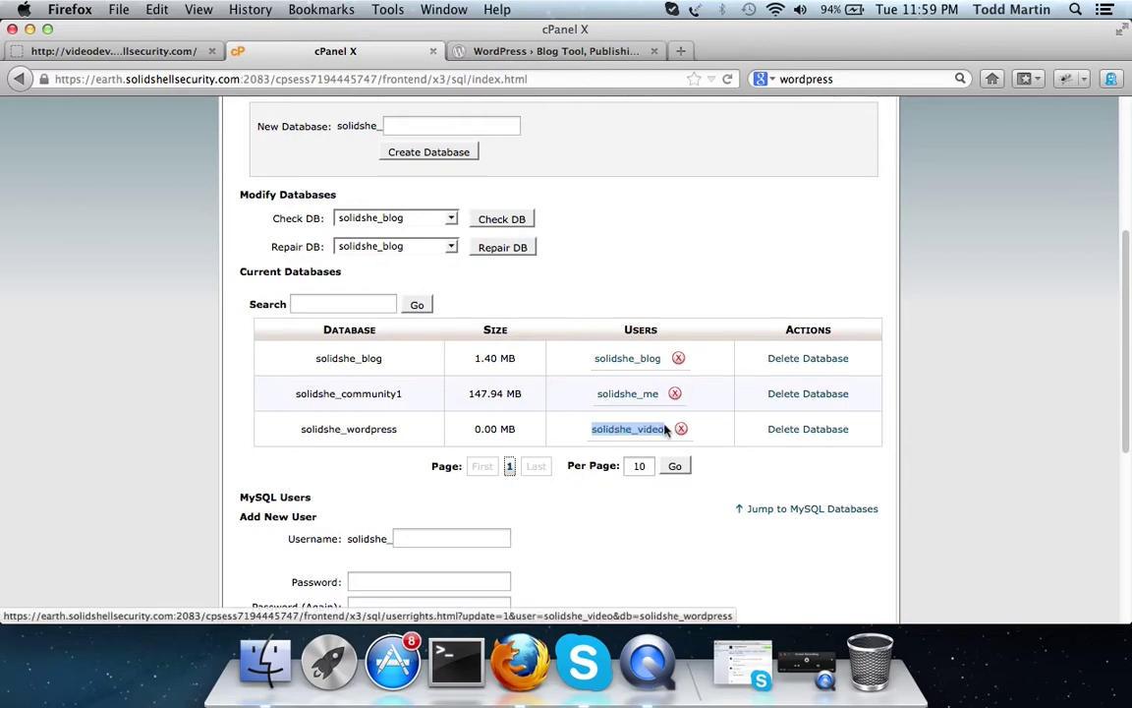
pyautogui.click(626, 536)
pyautogui.click(509, 465)
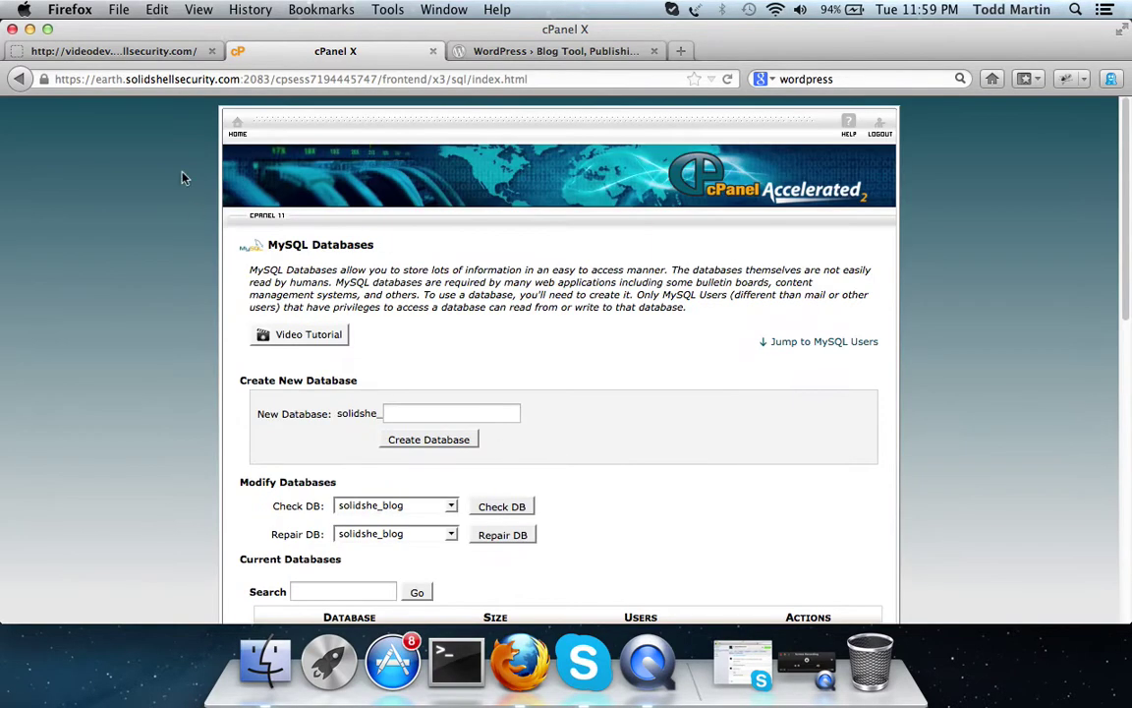
pyautogui.click(237, 128)
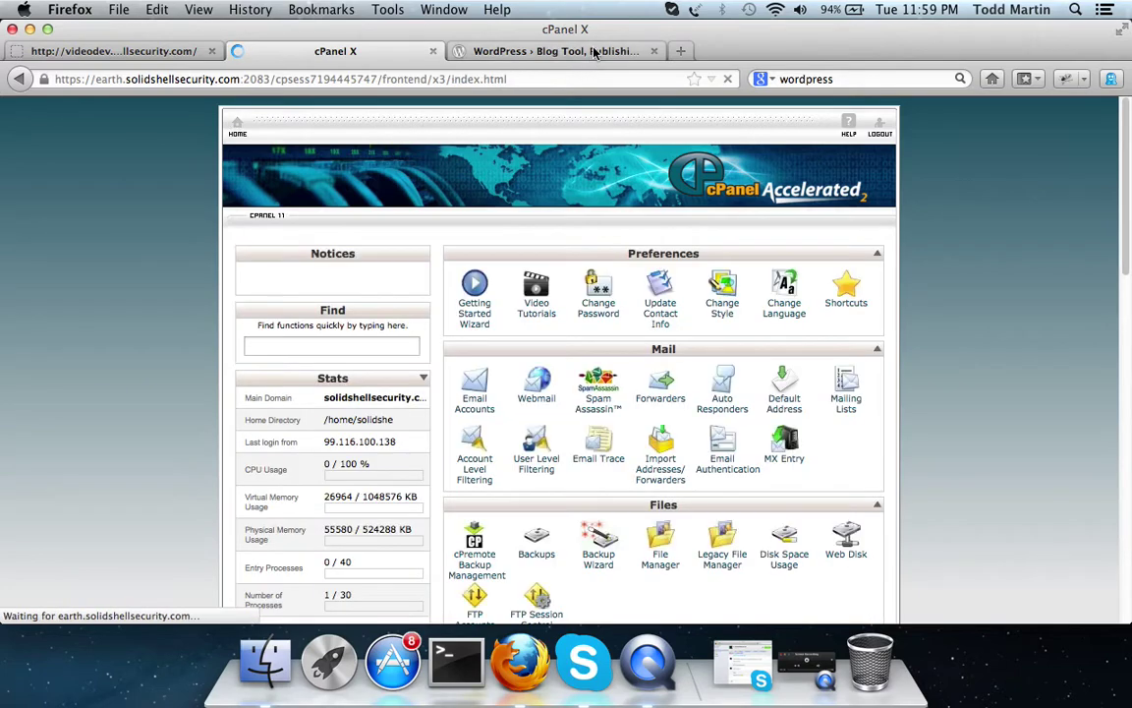
# Save wordpress-3.5.1.zip from WordPress.org's download page, then return to the cPanel X tab
pyautogui.click(595, 51)
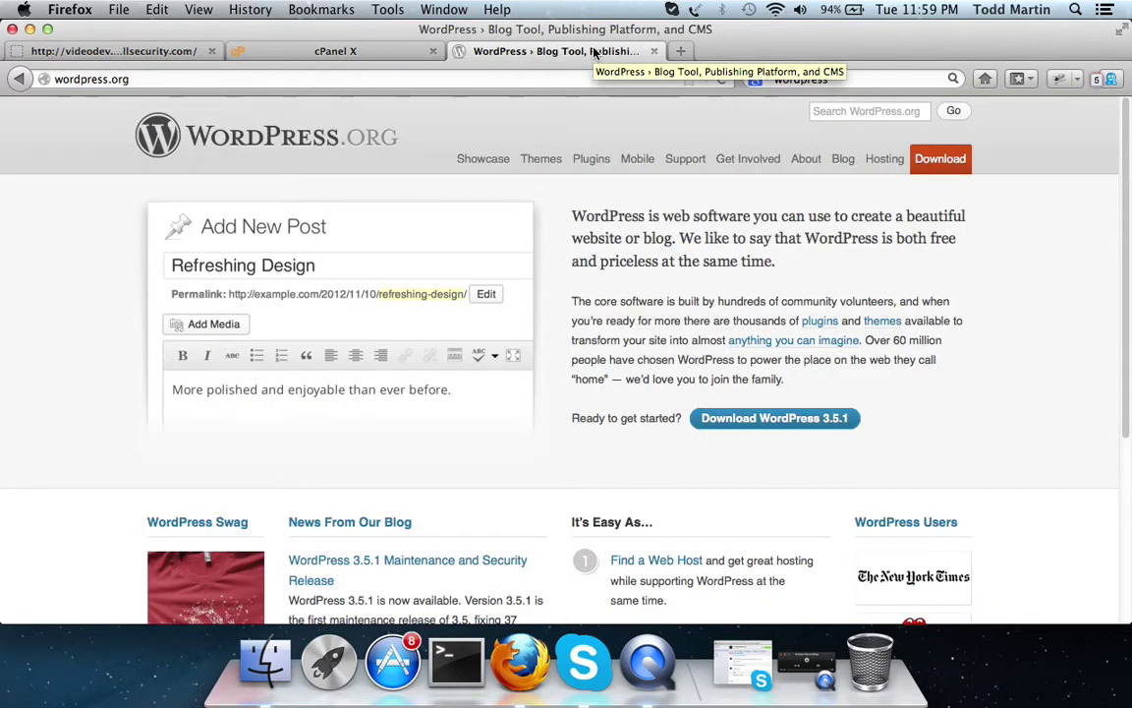
pyautogui.click(949, 162)
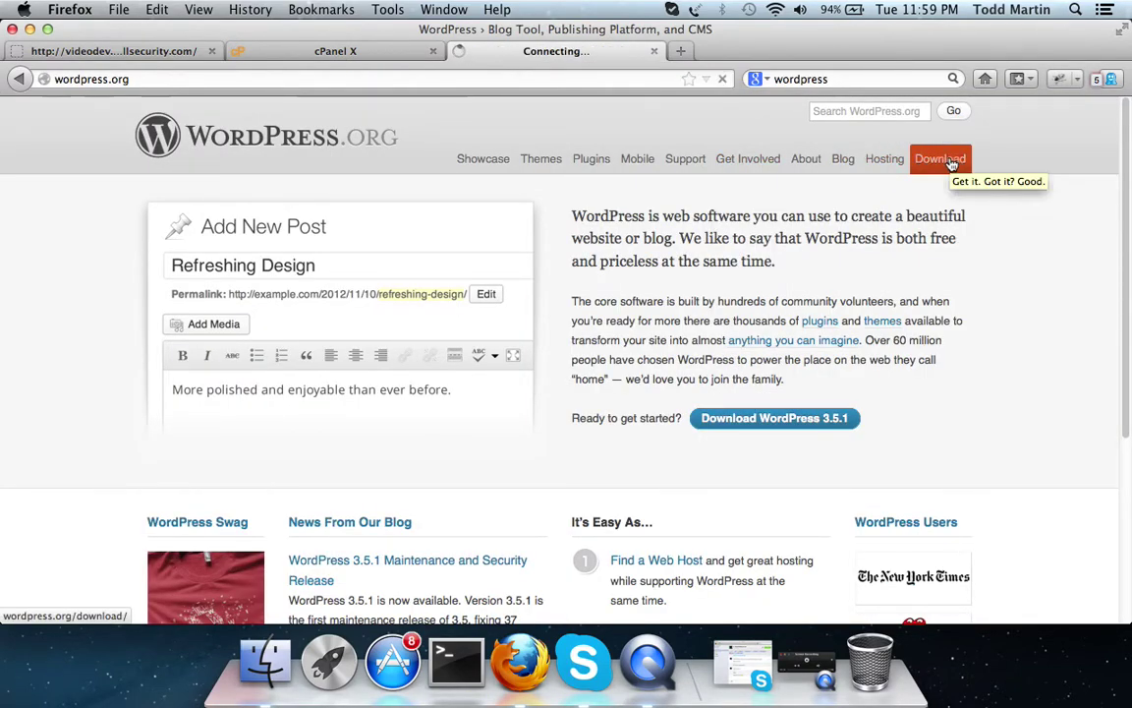
pyautogui.scroll(-2, 439, 476)
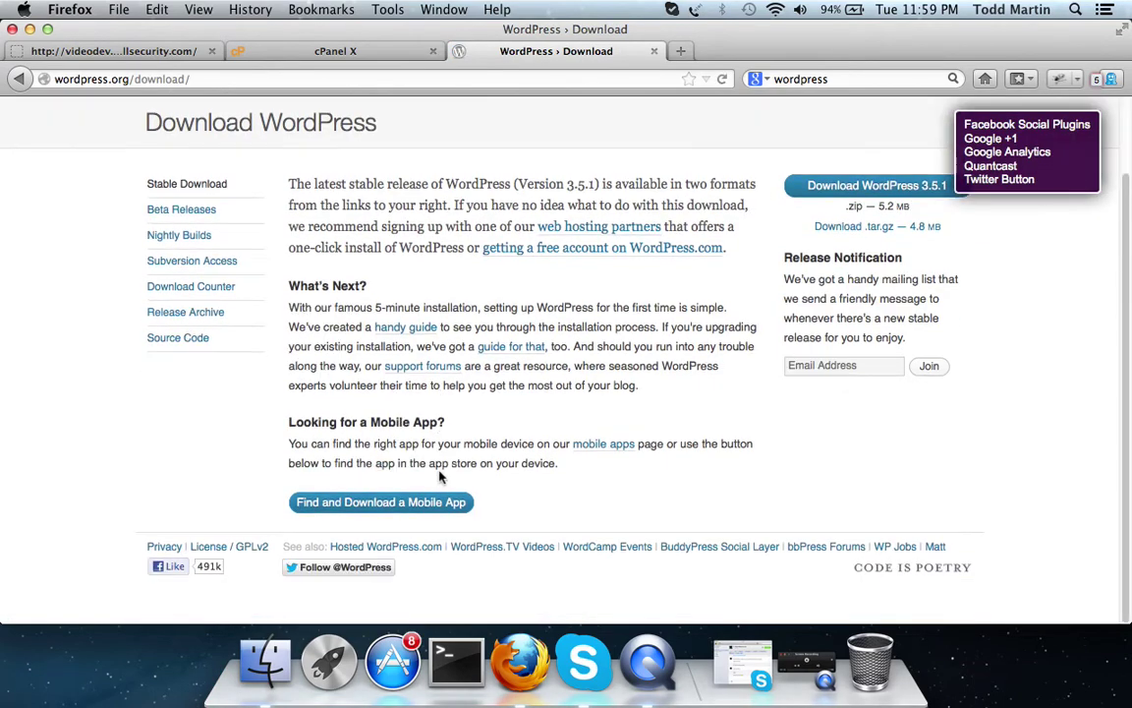
pyautogui.scroll(2, 439, 477)
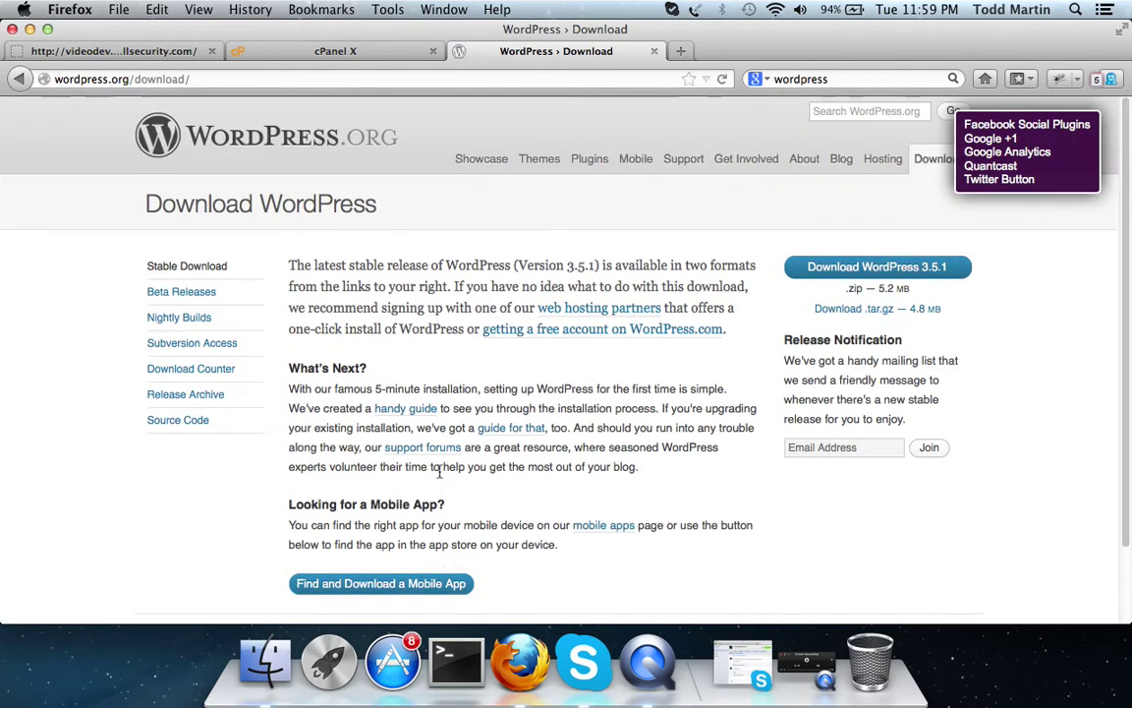
pyautogui.click(860, 269)
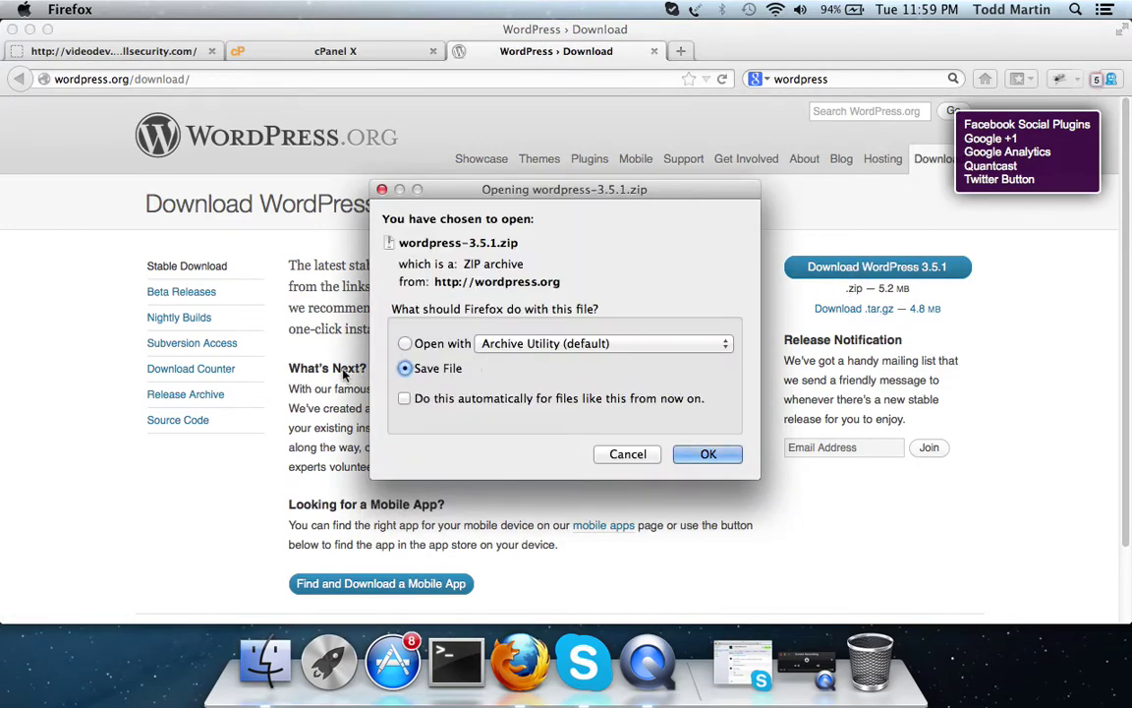
pyautogui.click(708, 454)
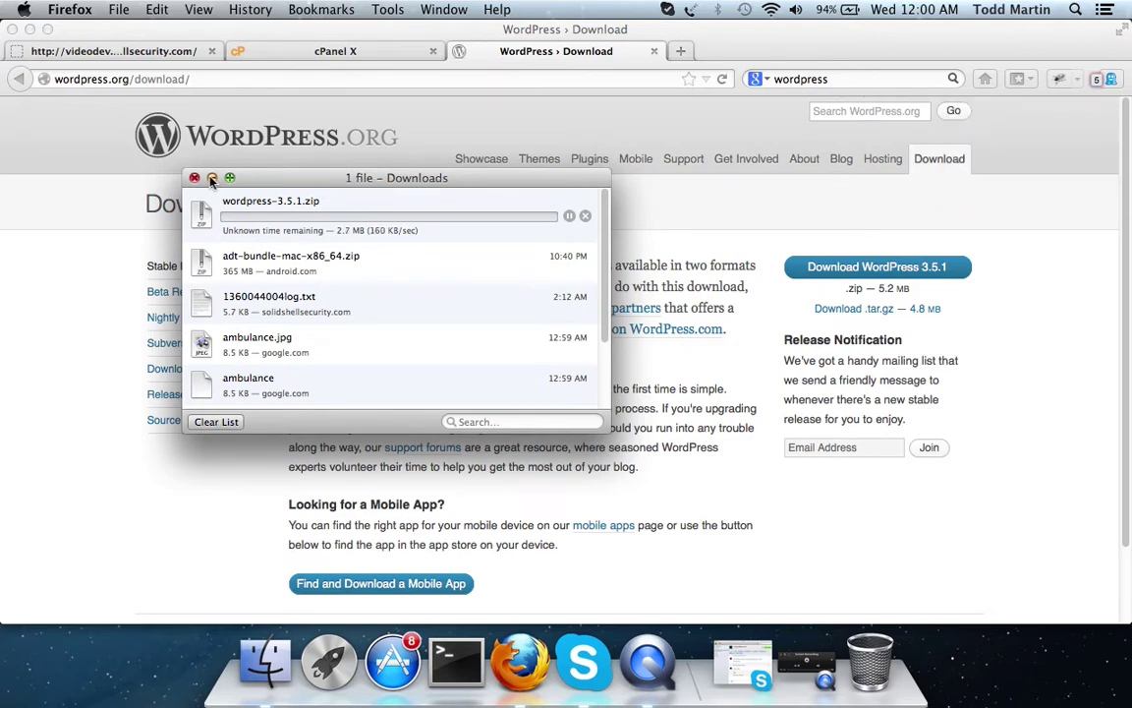
pyautogui.click(211, 179)
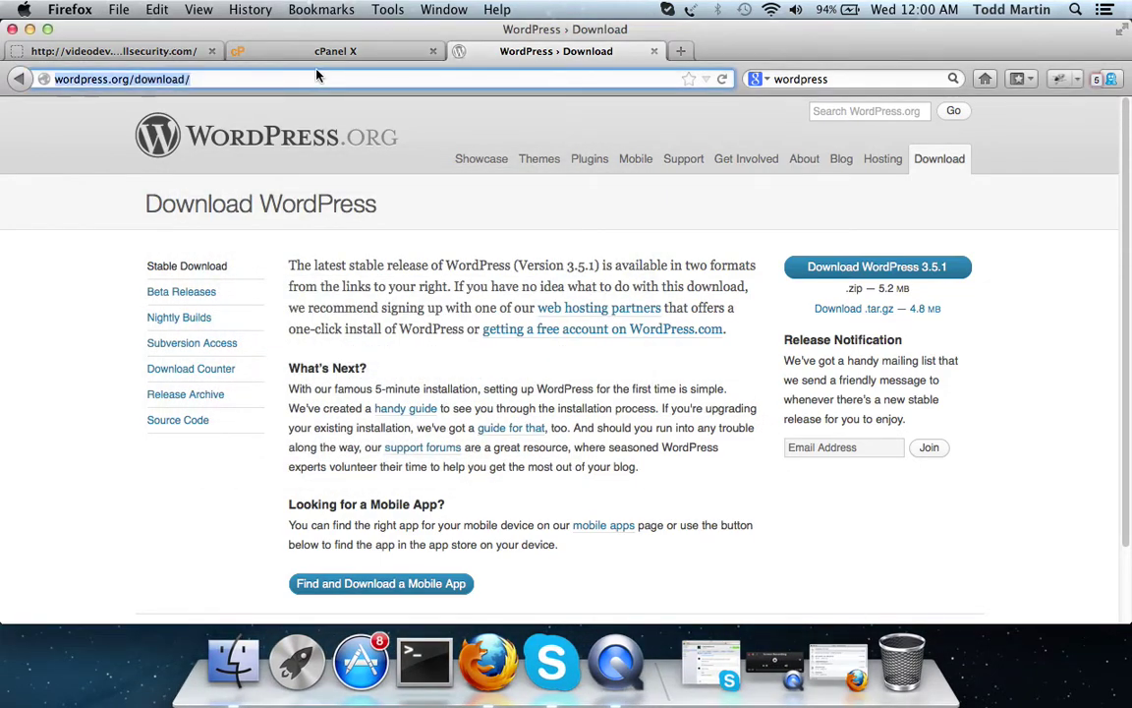
pyautogui.click(325, 54)
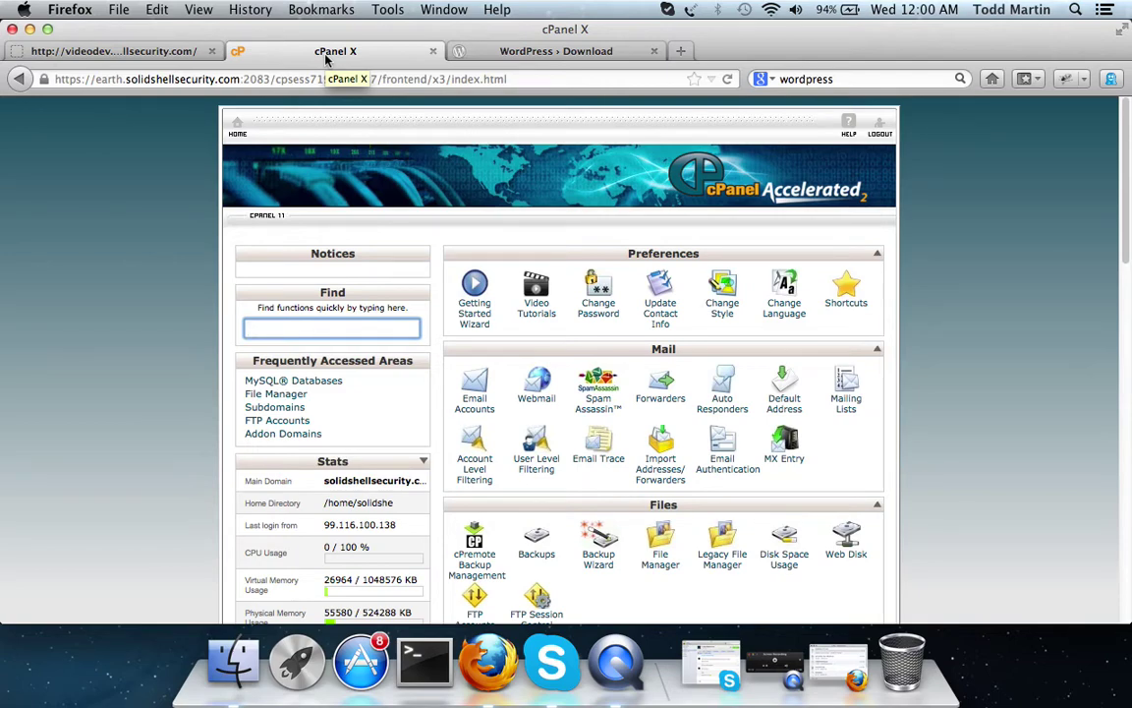
# Open cPanel's FTP Accounts page and select the new FTP account's login in the table
pyautogui.scroll(-4, 531, 395)
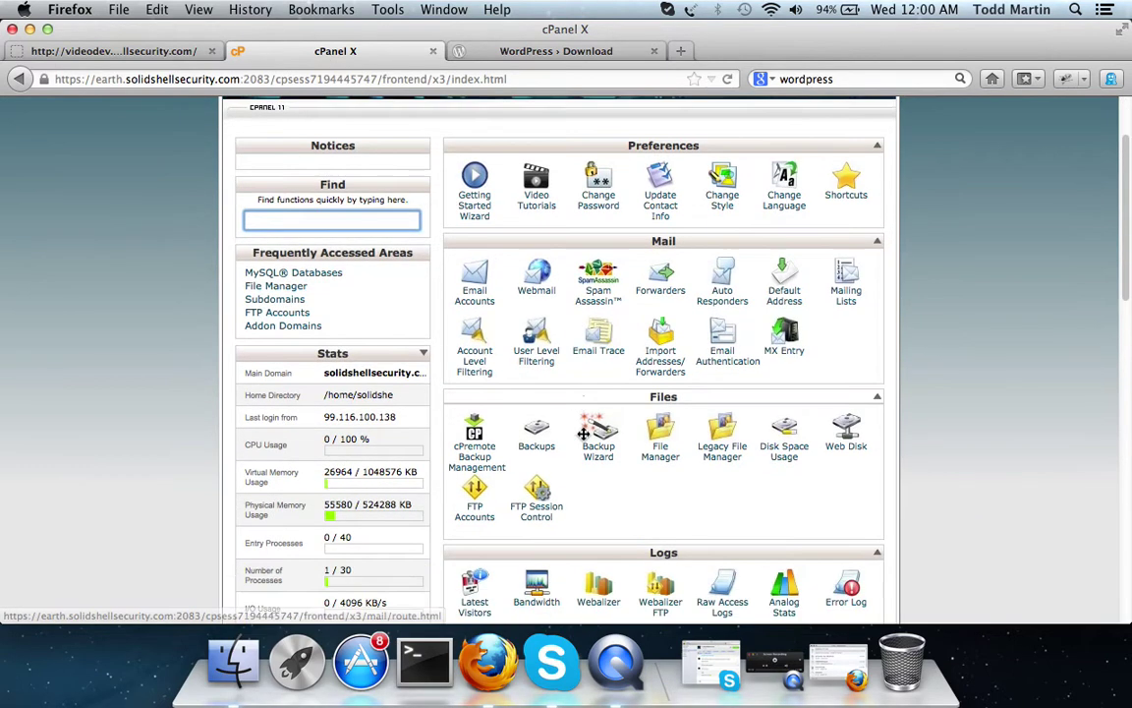
pyautogui.click(489, 433)
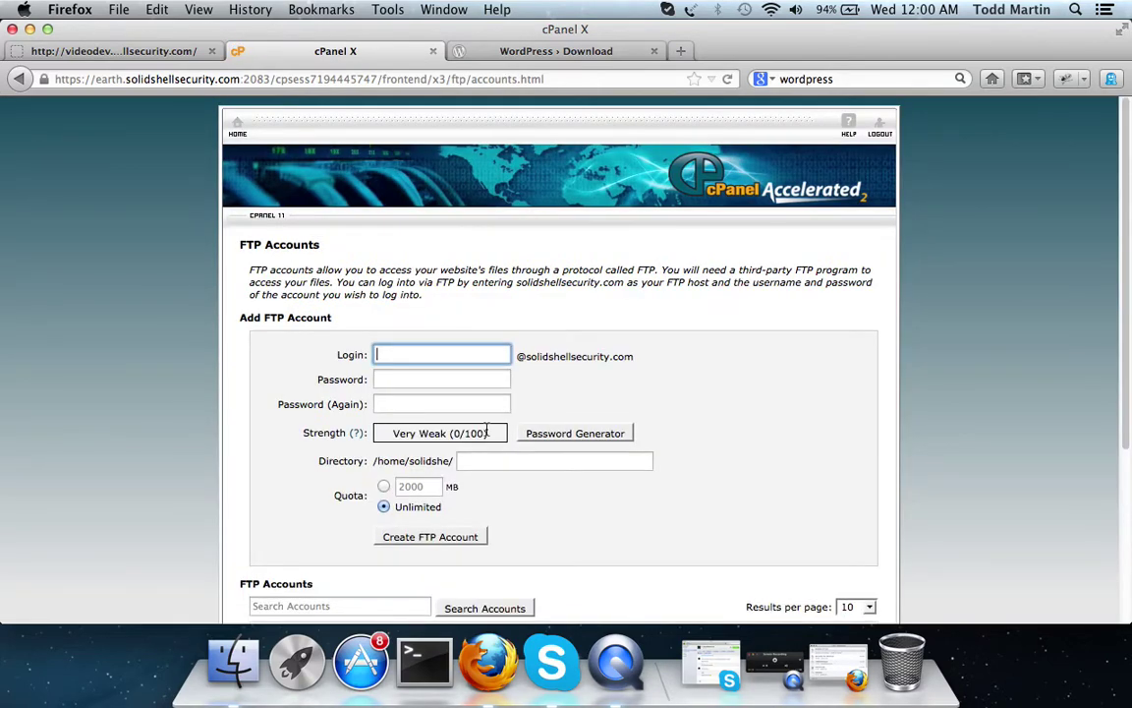
pyautogui.scroll(-2, 429, 393)
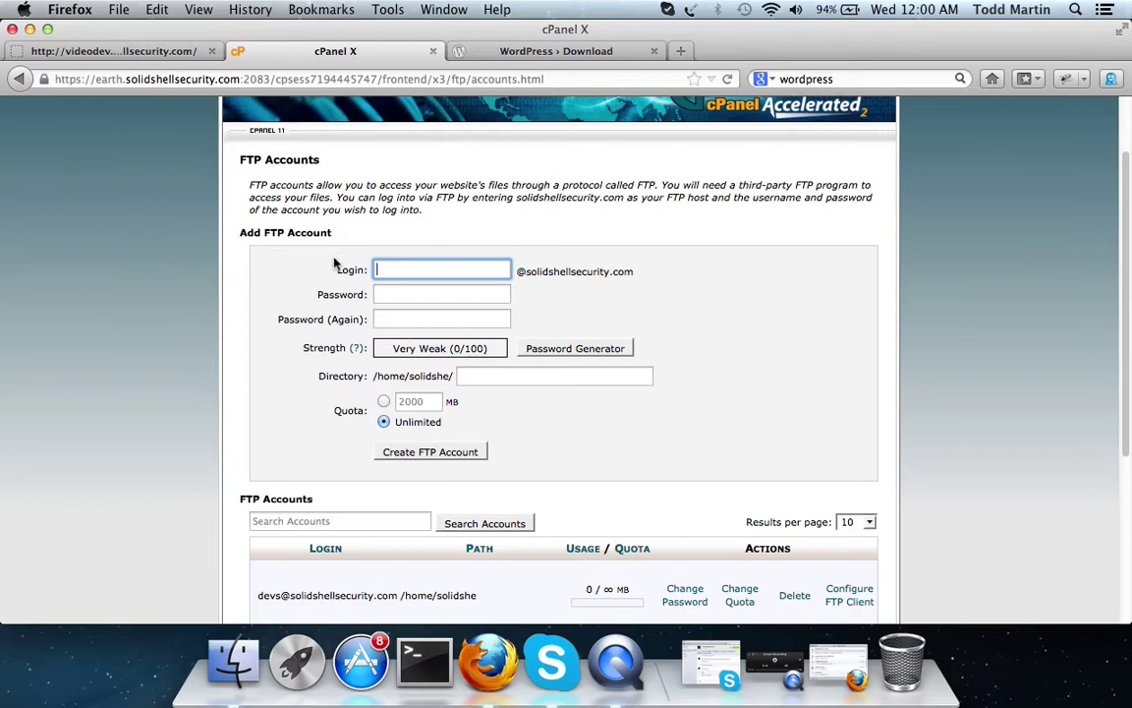
pyautogui.scroll(-5, 334, 337)
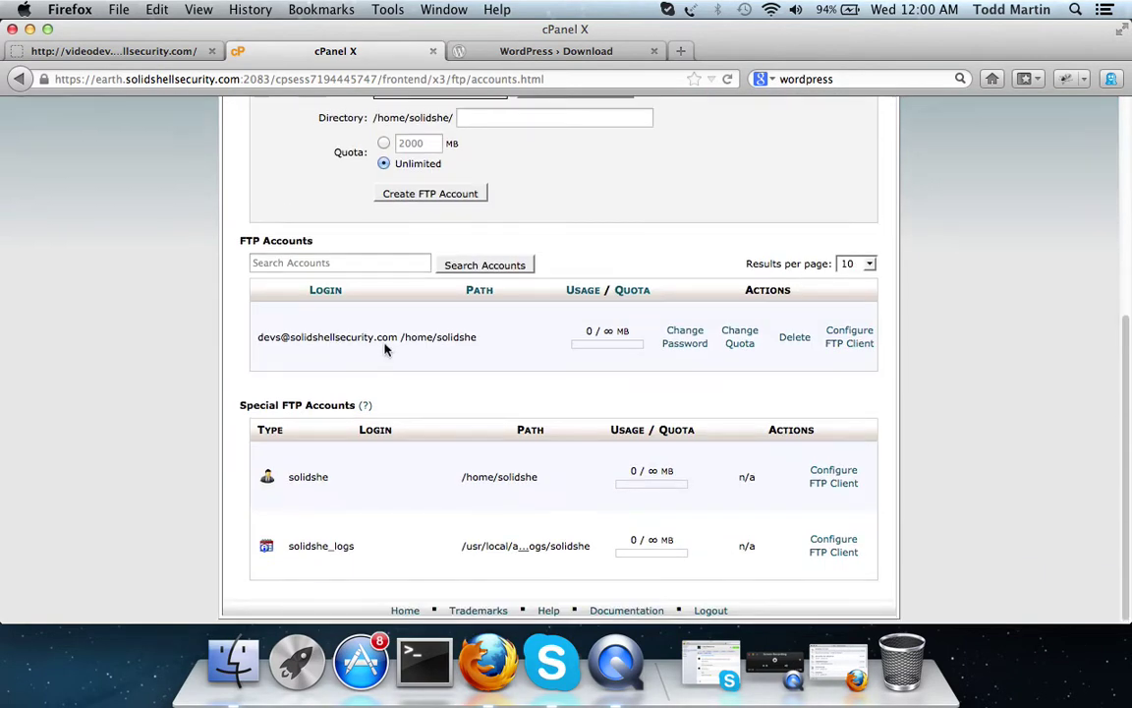
pyautogui.scroll(4, 374, 342)
pyautogui.scroll(-2, 422, 329)
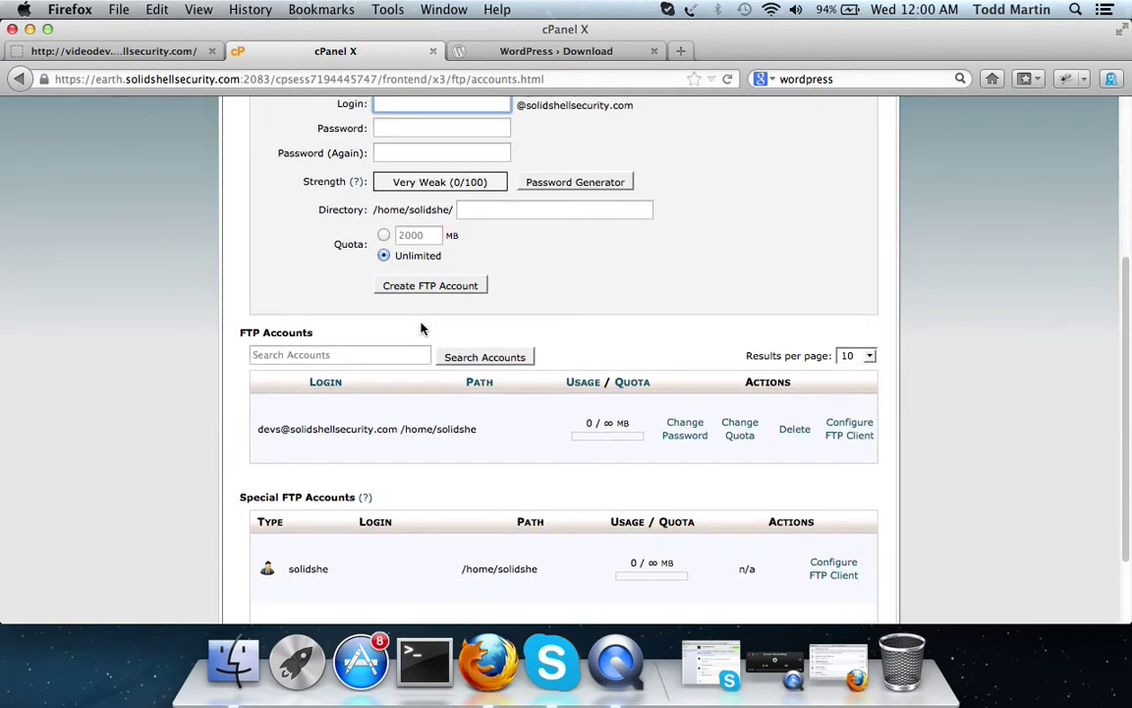
pyautogui.moveTo(392, 430); pyautogui.dragTo(261, 436)
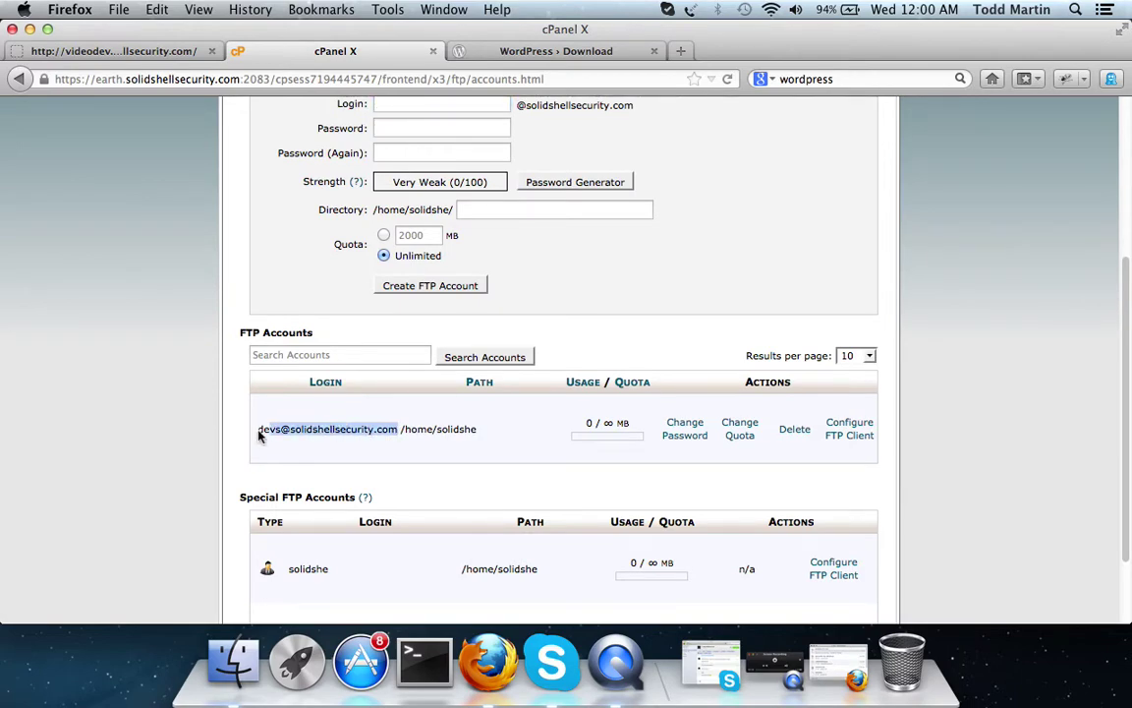
pyautogui.scroll(-2, 385, 329)
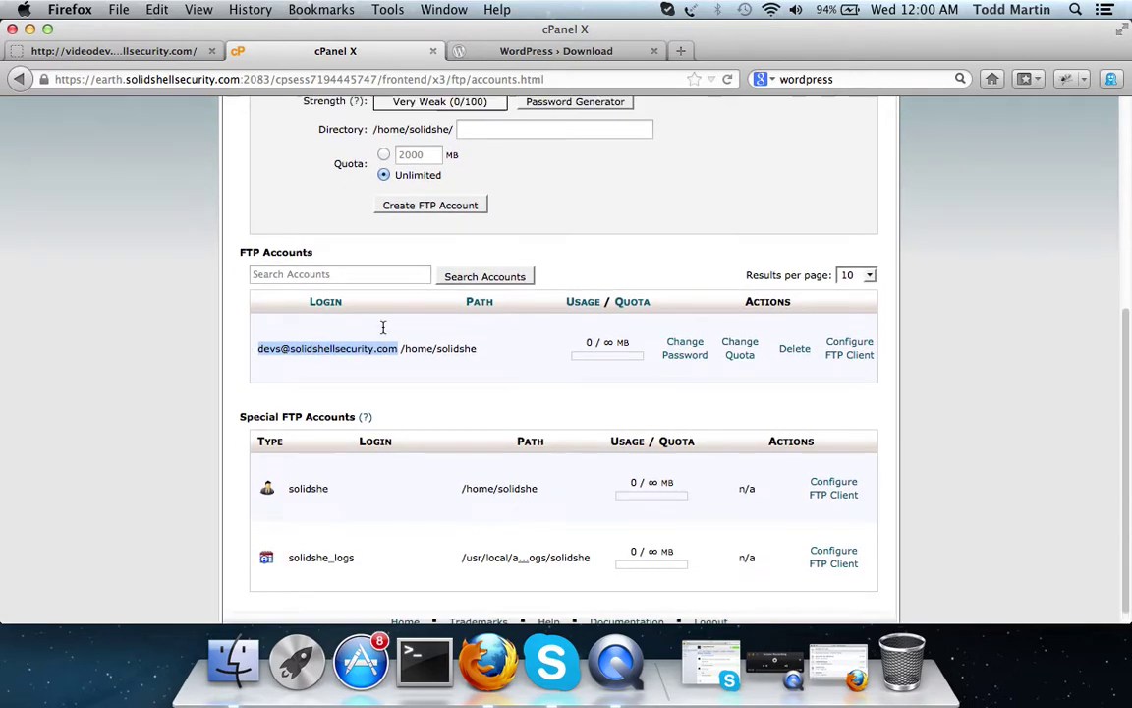
pyautogui.scroll(6, 383, 327)
# Launch FileZilla from Launchpad and cancel the update notice
pyautogui.click(296, 660)
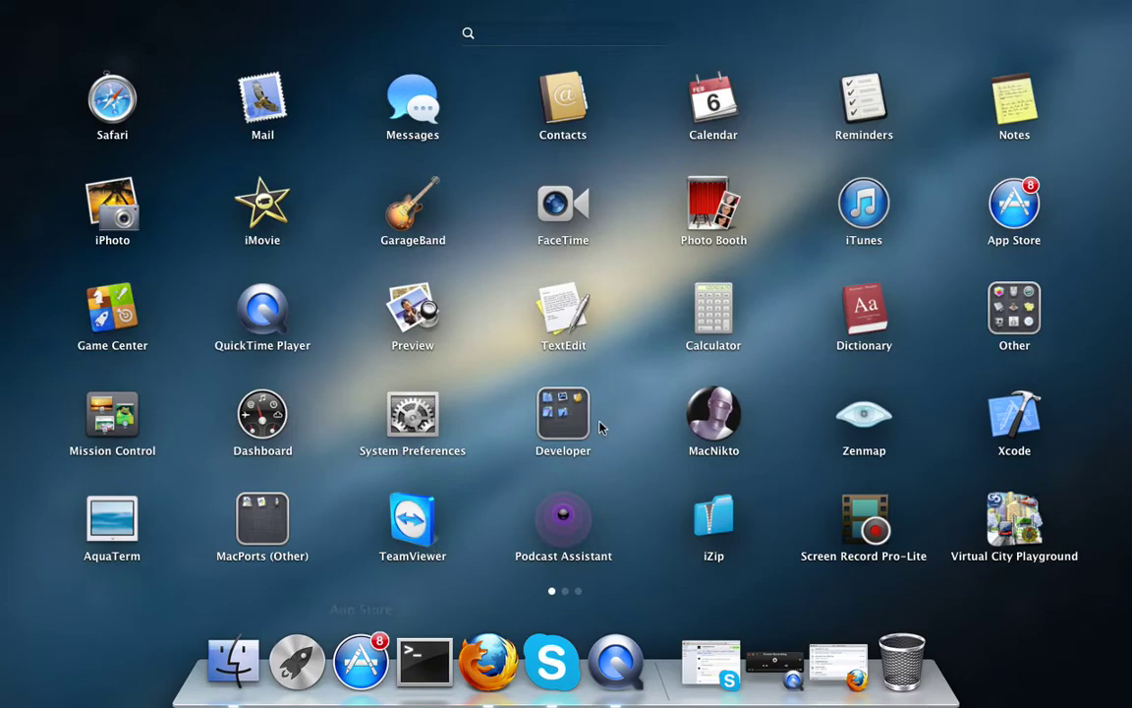
pyautogui.hscroll(3, 774, 369)
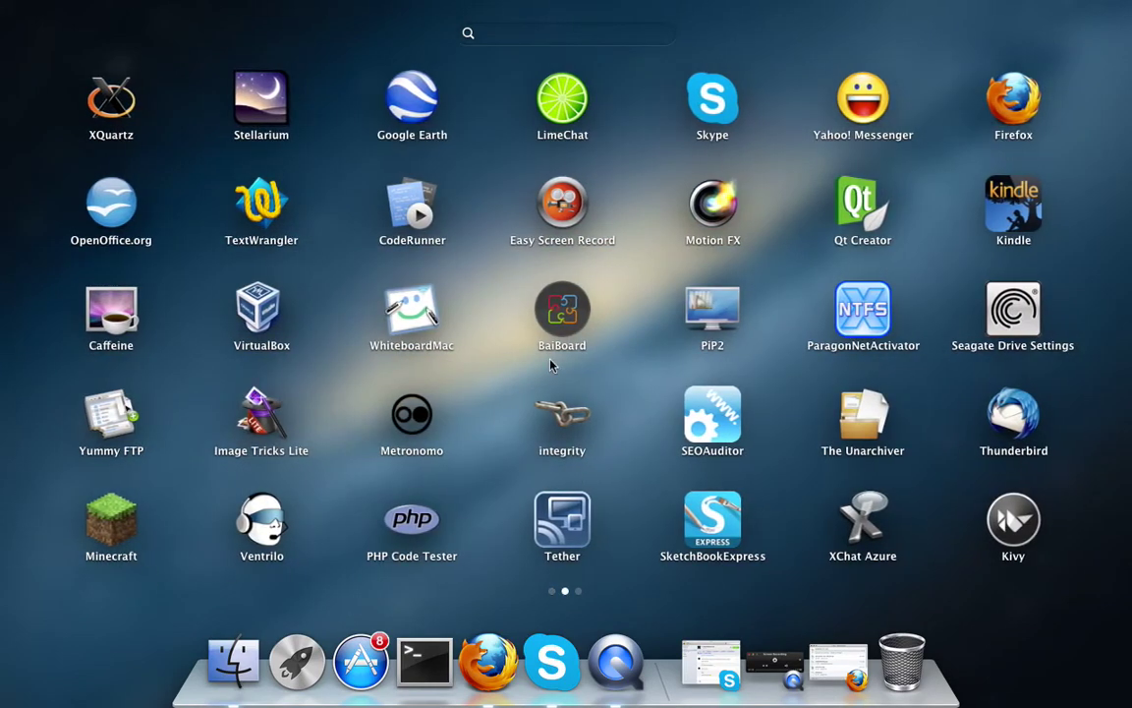
pyautogui.hscroll(3, 551, 364)
pyautogui.click(408, 93)
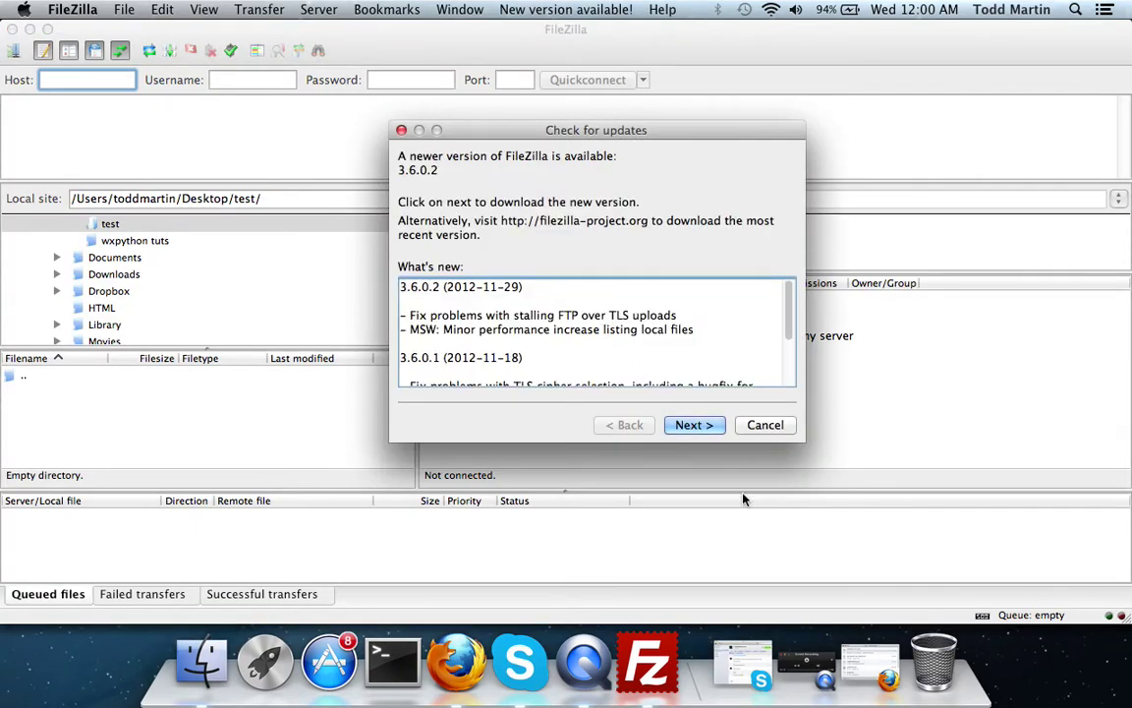
pyautogui.click(761, 425)
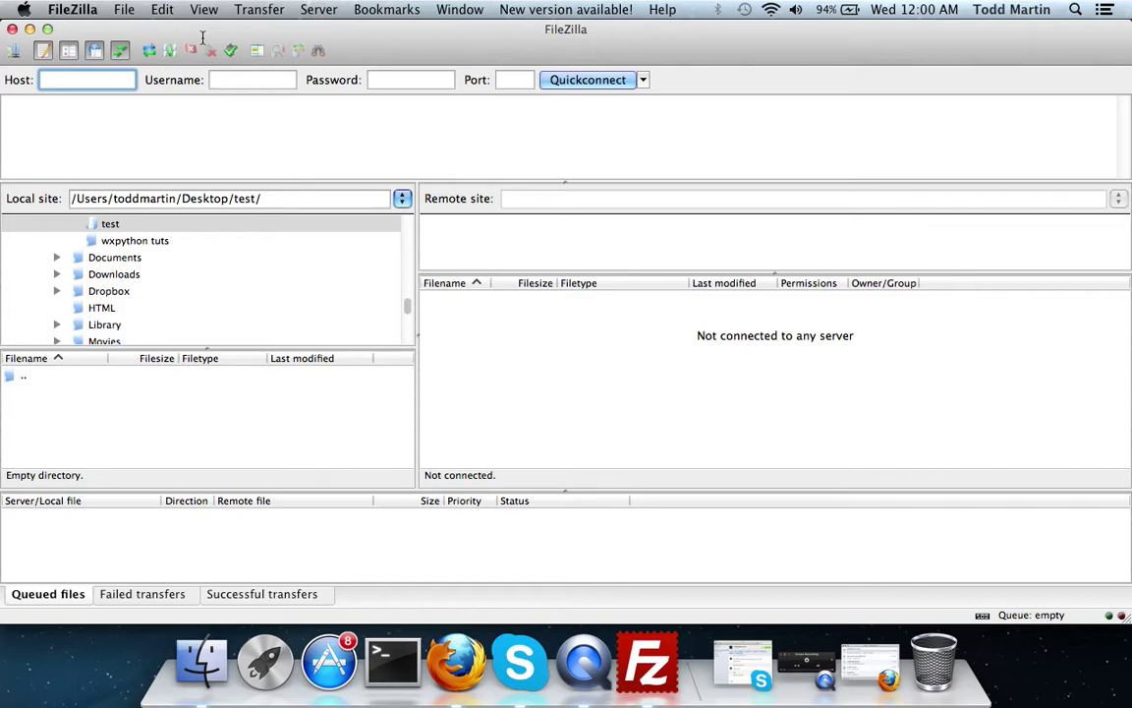
# Quickconnect to earth.solidshellsecurity.com using the FTP account's e-mail username and password
pyautogui.write('earth.')
pyautogui.write('solidshellsecuri')
pyautogui.write('ty.com')
pyautogui.press('Tab')
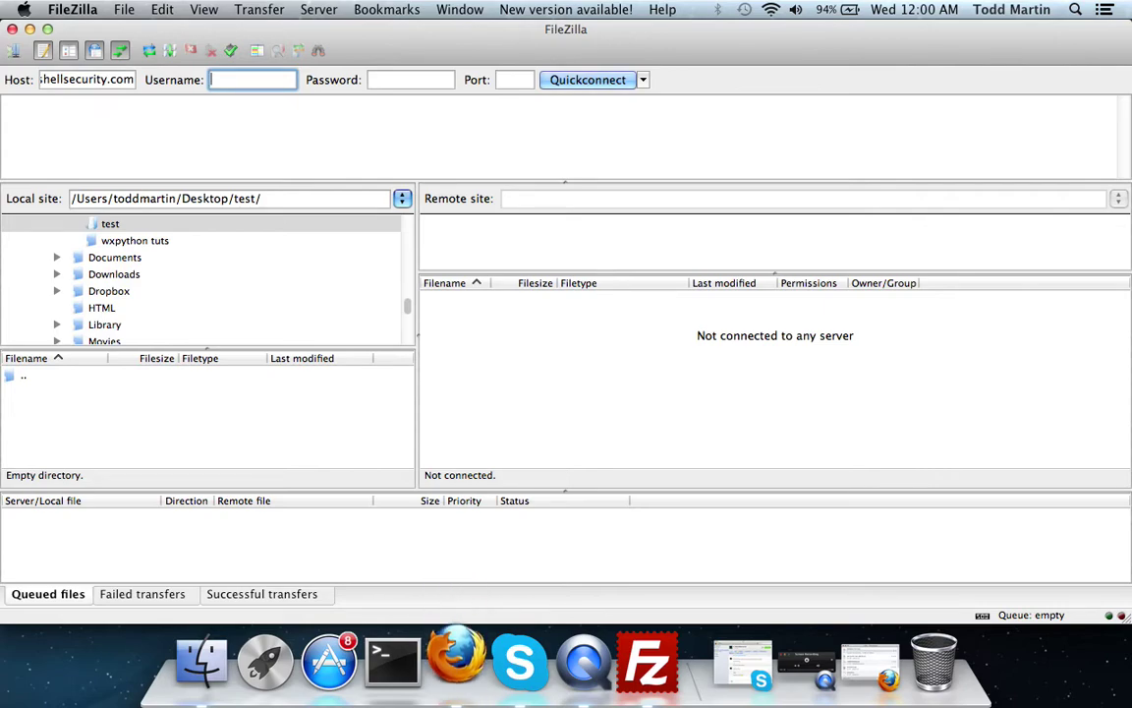
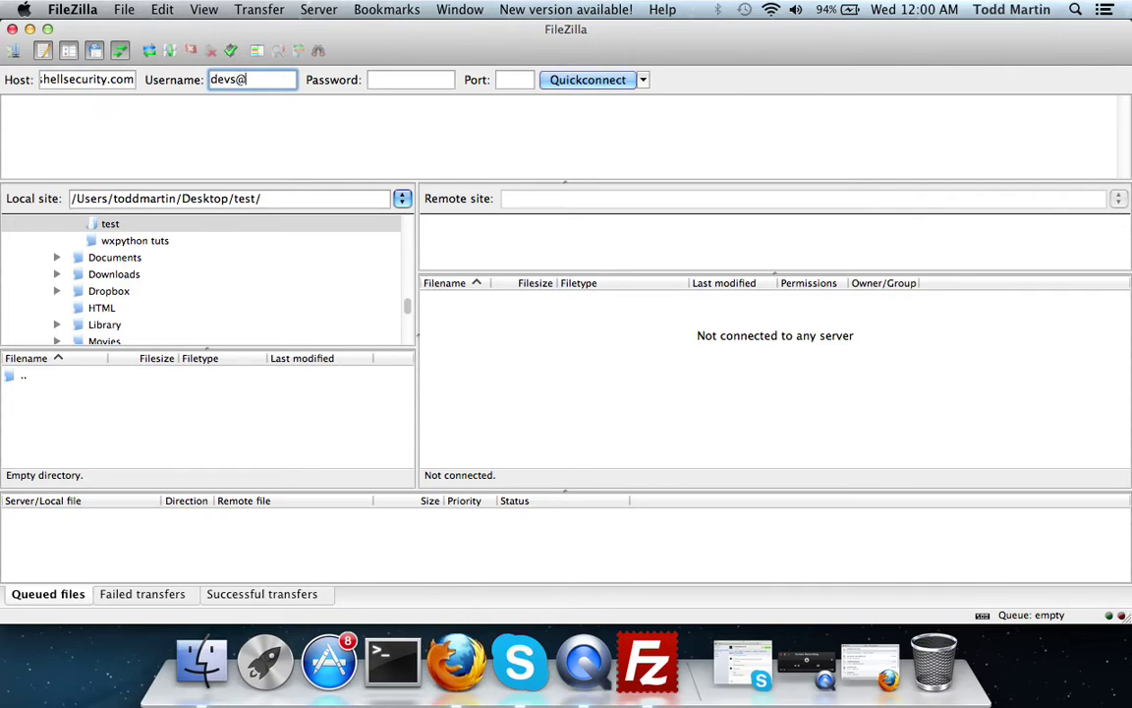
pyautogui.press('Tab')
pyautogui.write('••••••••••••')
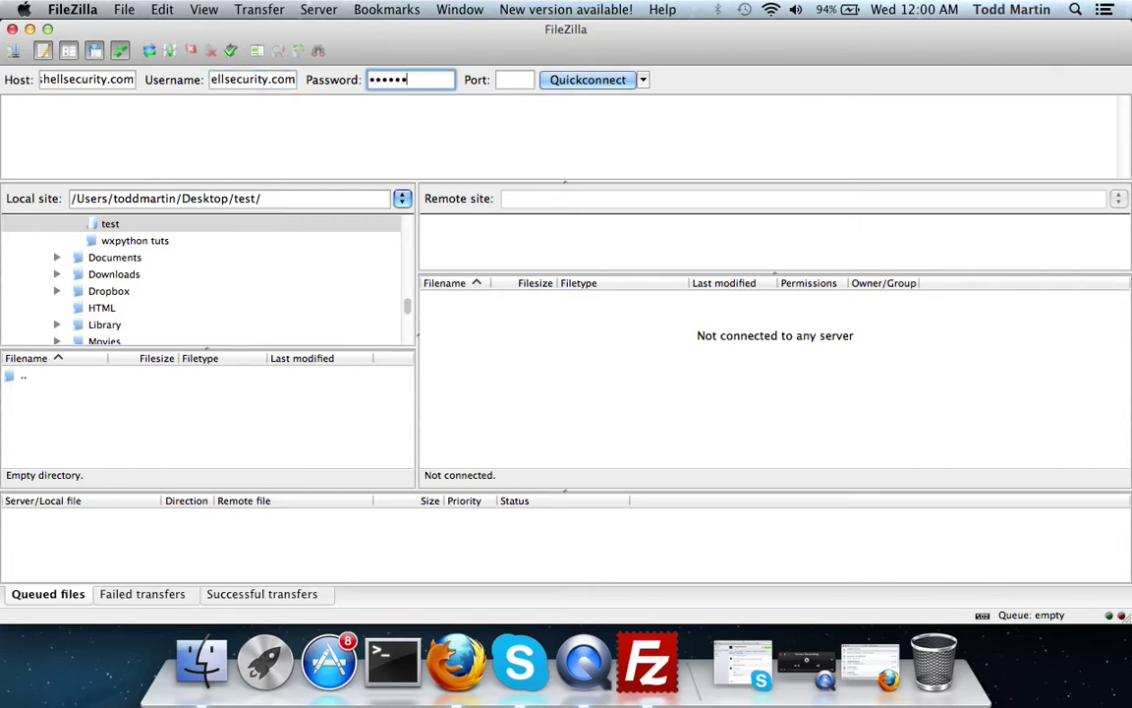
pyautogui.press('Tab')
pyautogui.write('2')
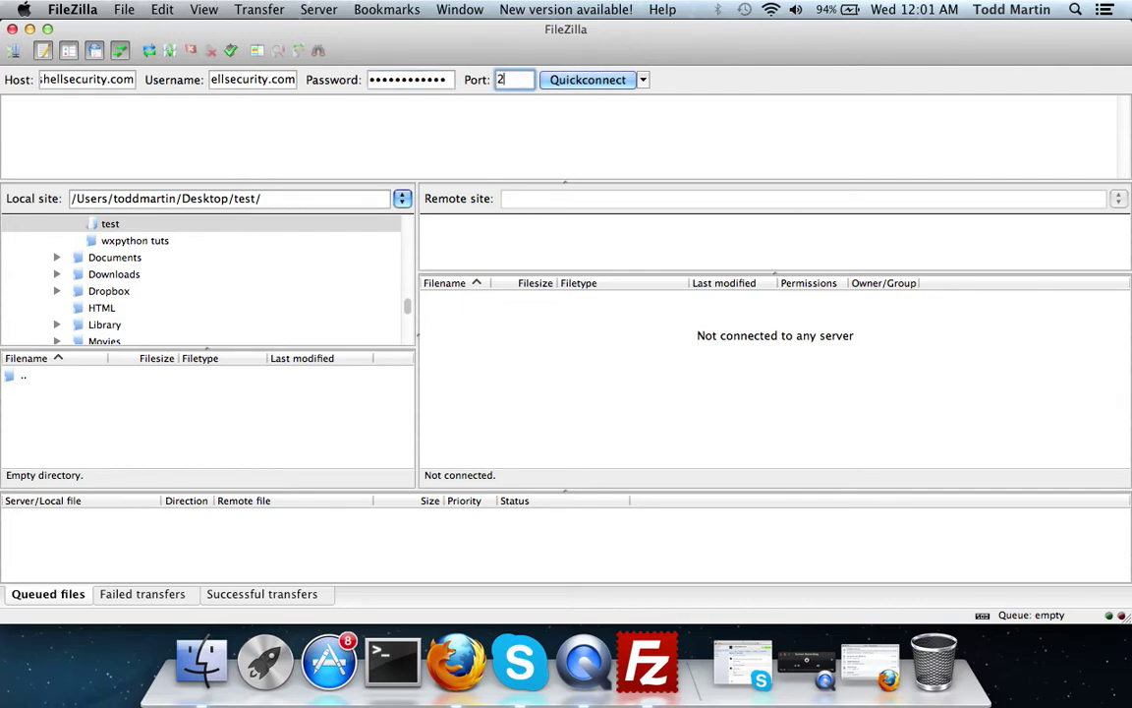
pyautogui.click(580, 86)
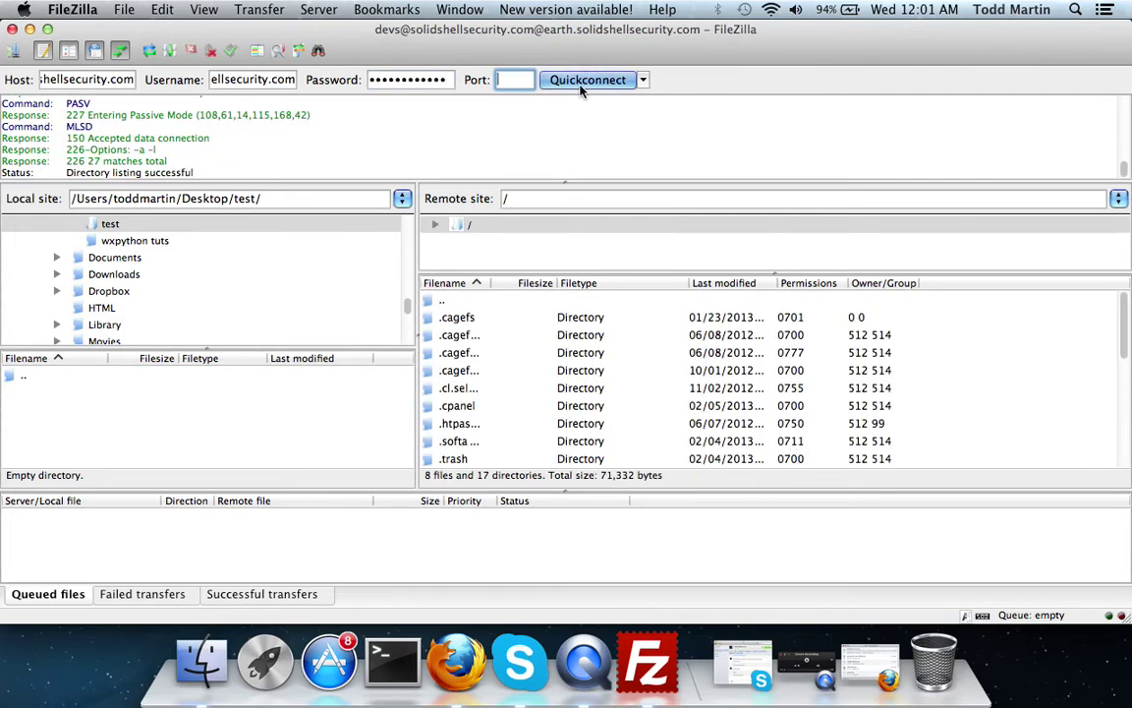
# Open the remote /www/videodev folder and inspect the index file's context menu without choosing anything
pyautogui.scroll(-5, 515, 326)
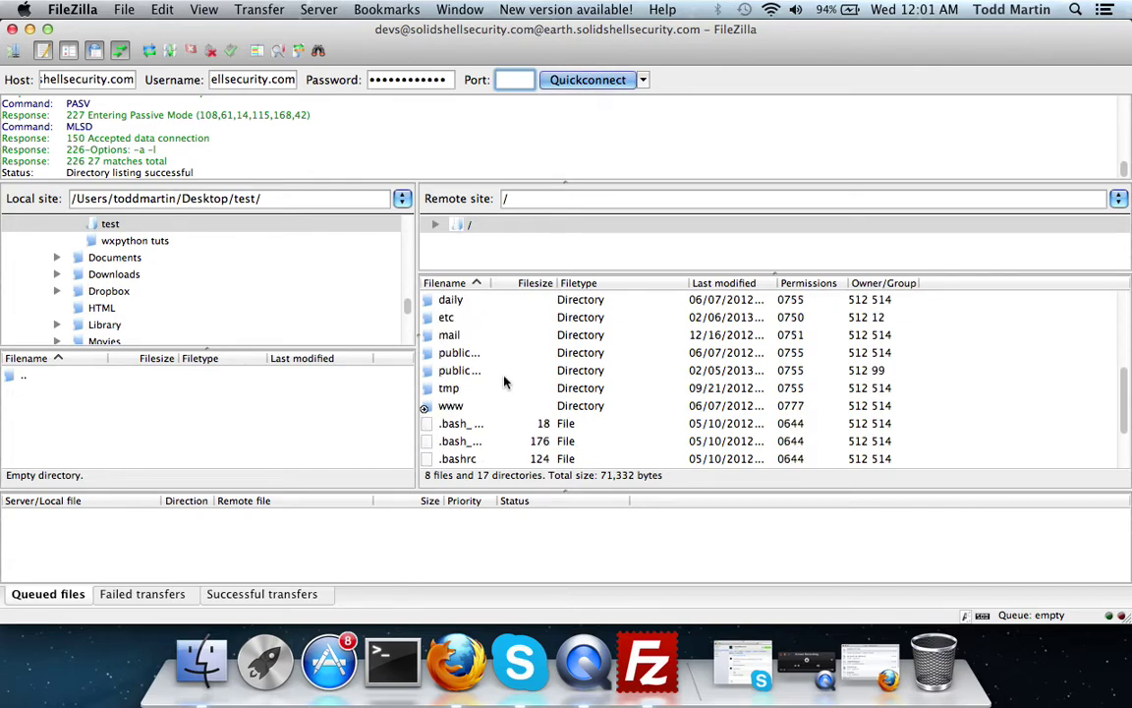
pyautogui.scroll(3, 524, 350)
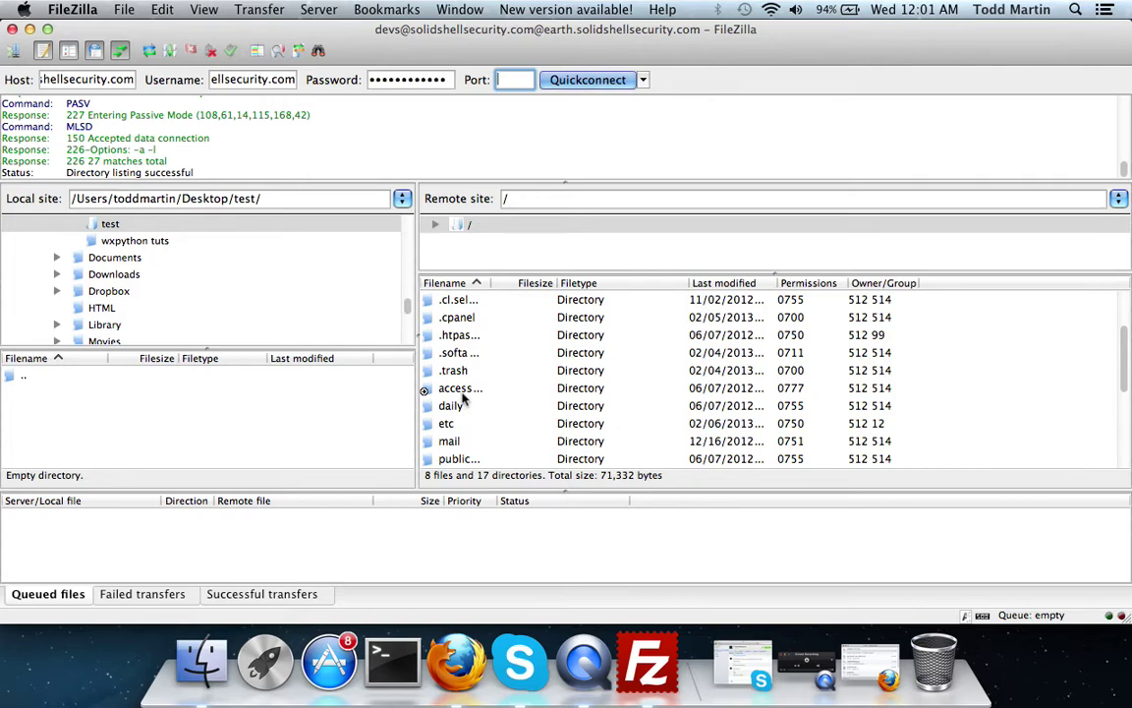
pyautogui.scroll(-3, 468, 418)
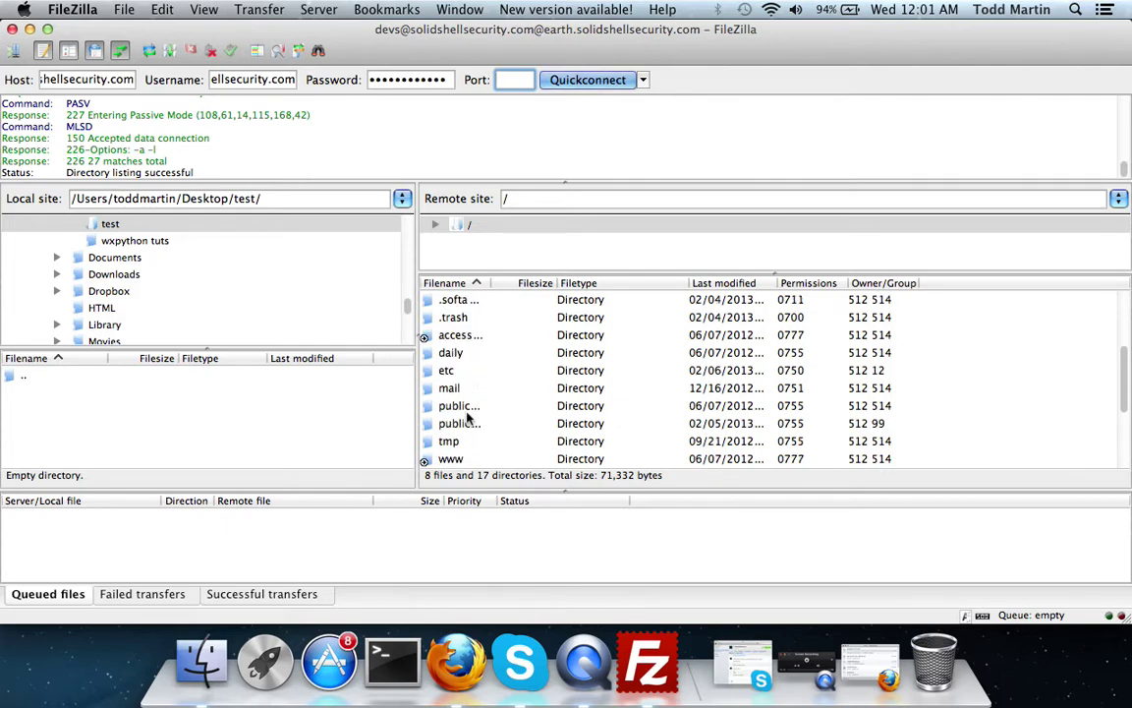
pyautogui.doubleClick(457, 458)
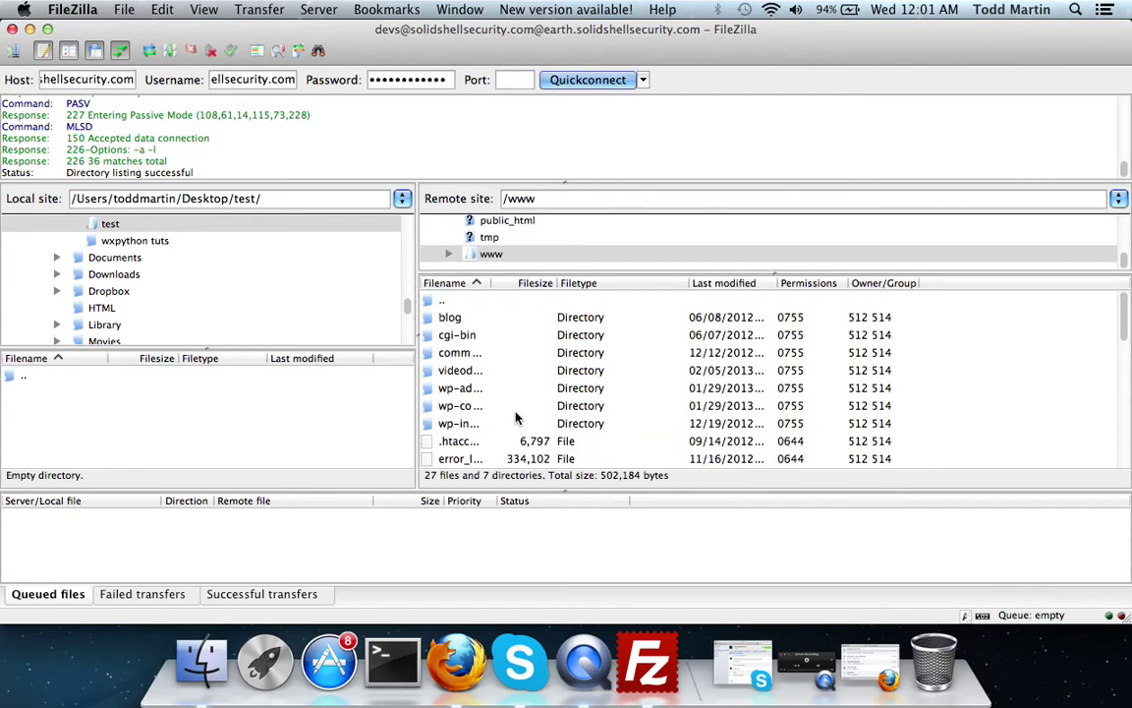
pyautogui.click(515, 378)
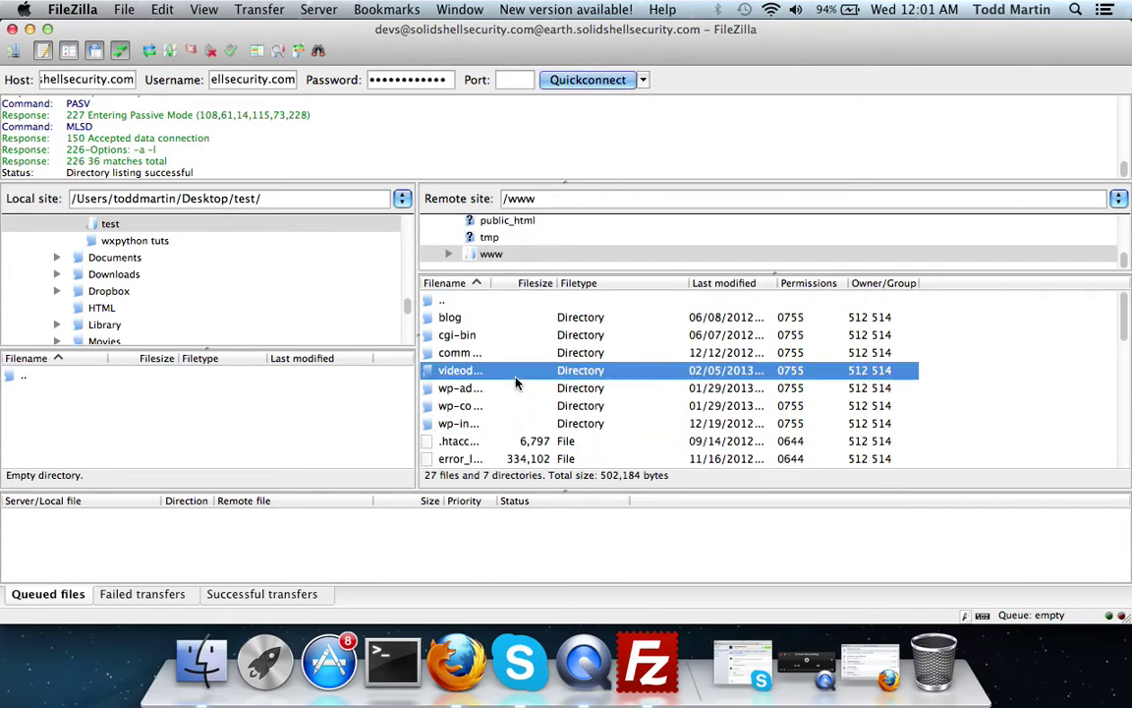
pyautogui.doubleClick(516, 381)
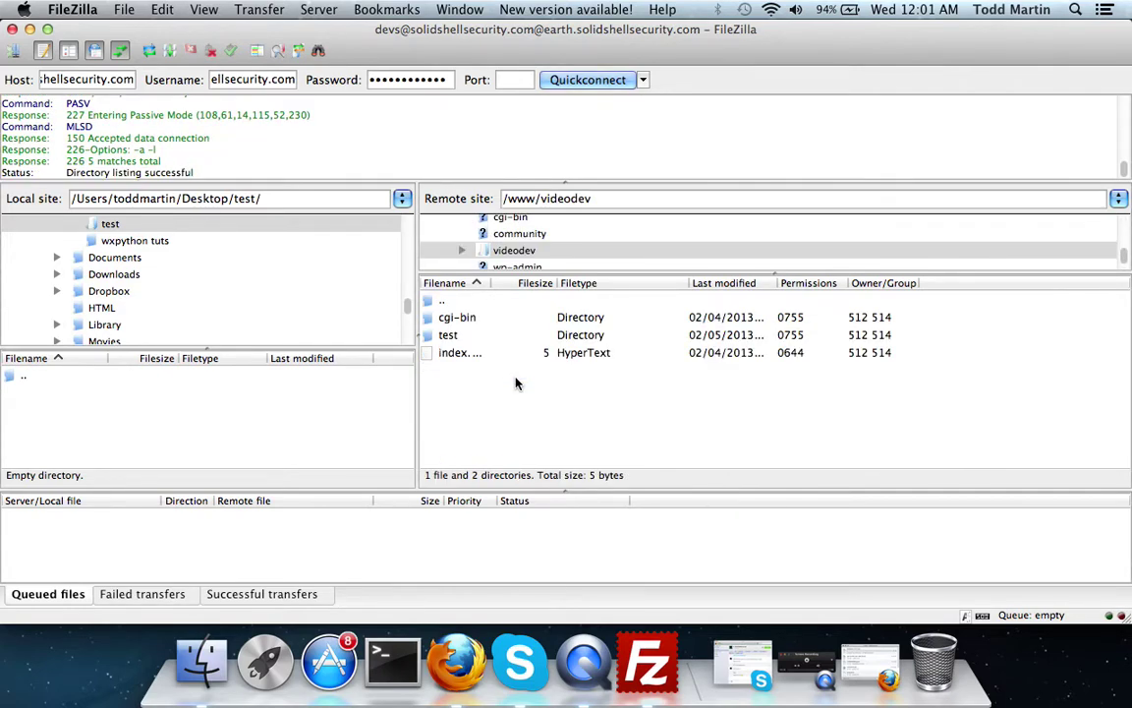
pyautogui.click(476, 355)
pyautogui.rightClick(469, 353)
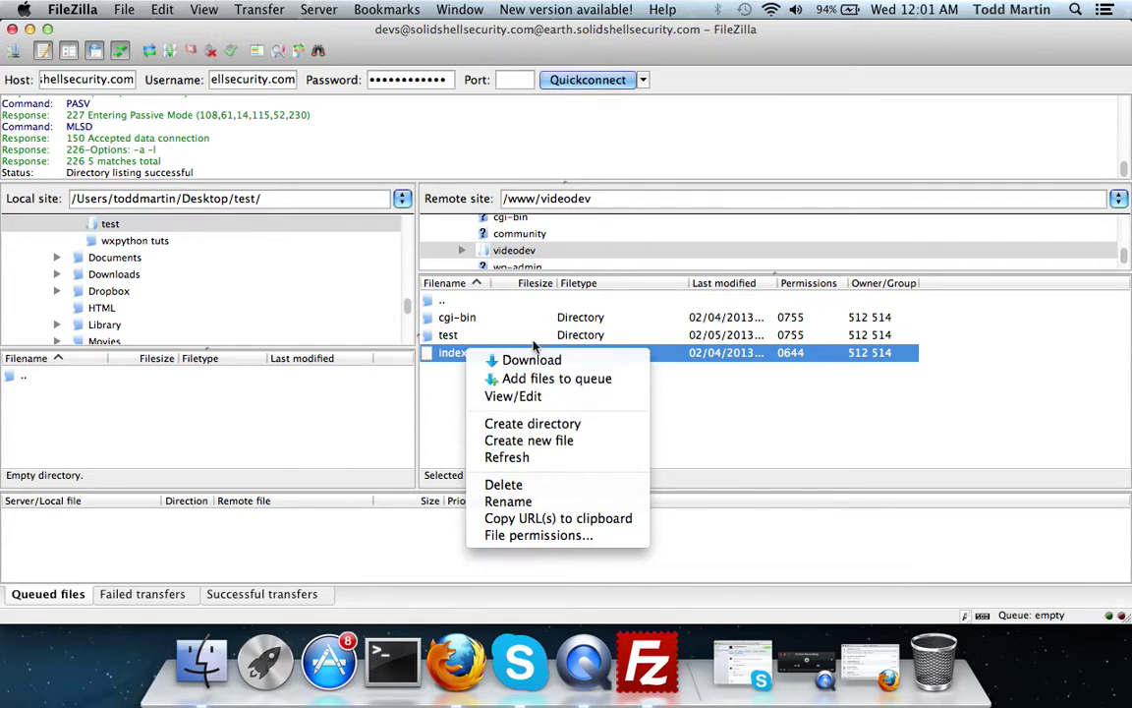
pyautogui.click(490, 324)
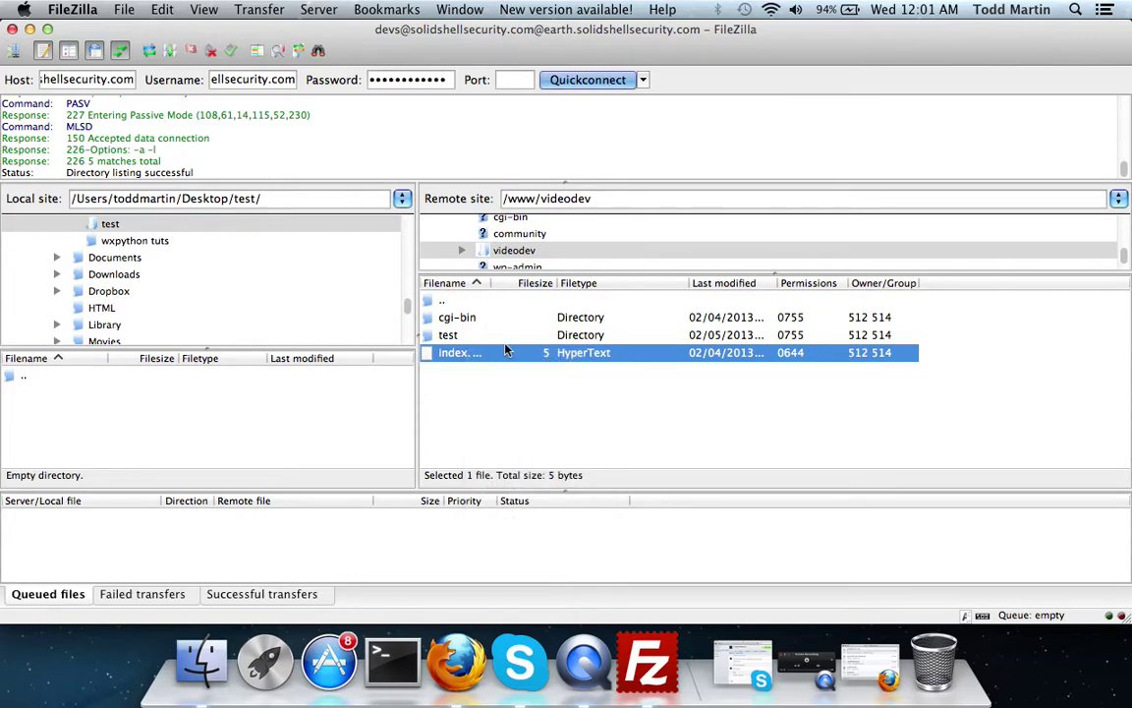
# Delete index.html from the remote videodev folder and confirm
pyautogui.rightClick(505, 351)
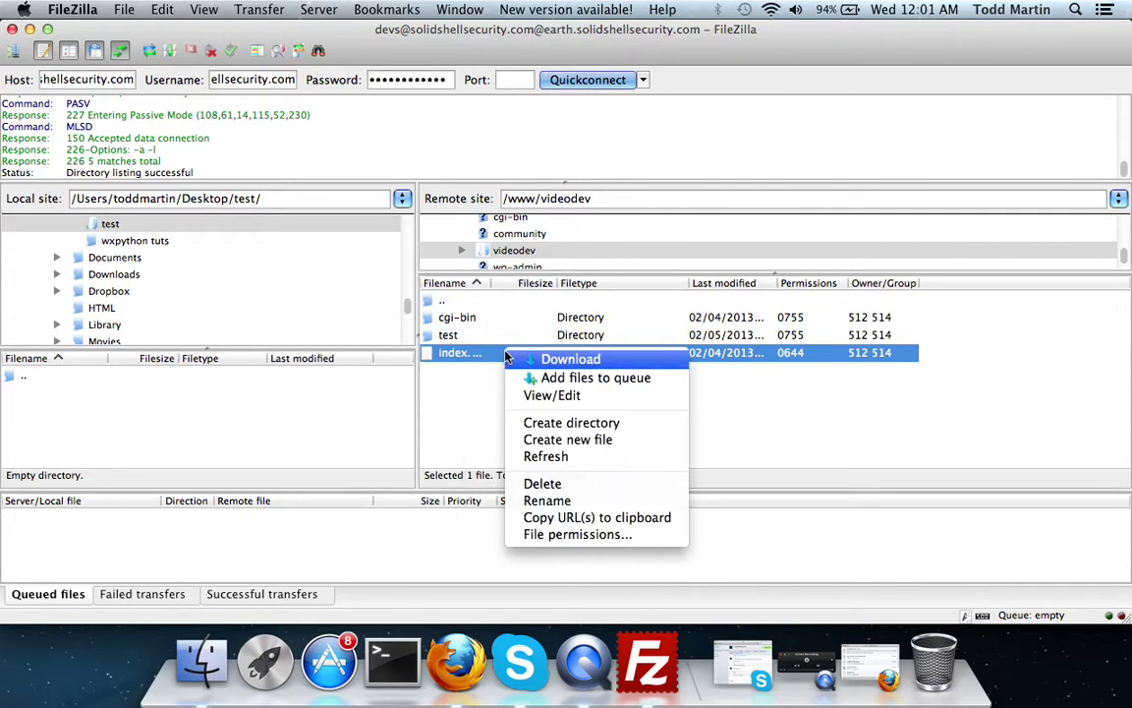
pyautogui.click(542, 483)
pyautogui.click(723, 217)
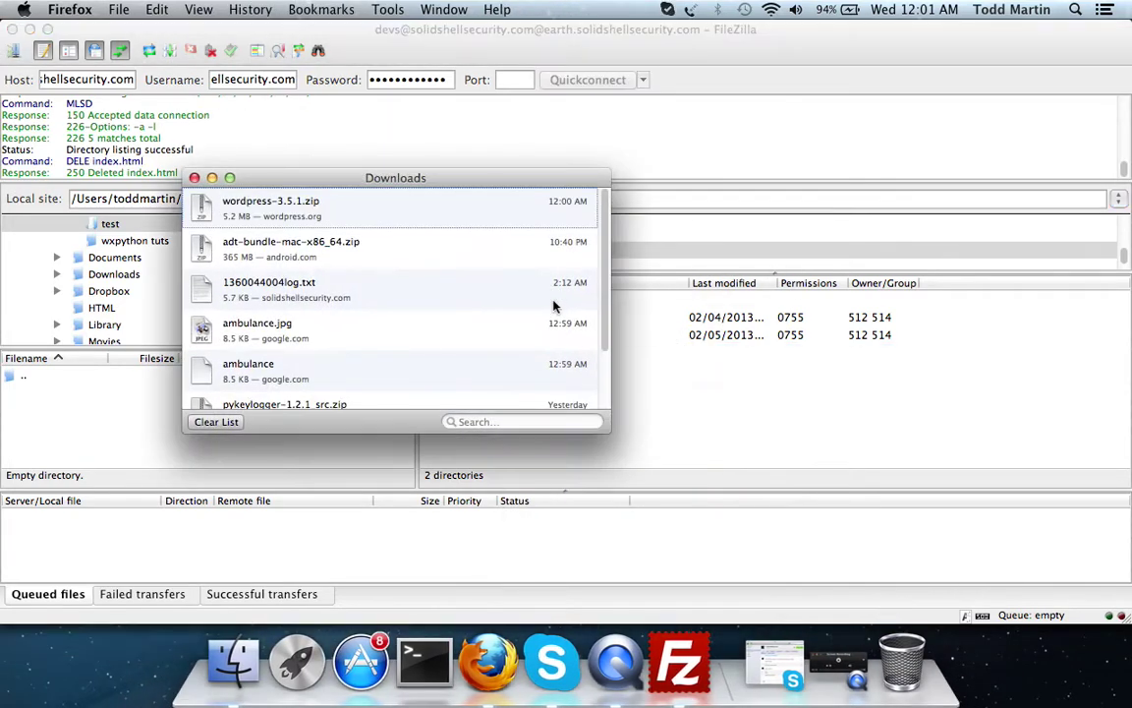
# Hide Firefox's Downloads window, return to FileZilla and expand the local Documents folder
pyautogui.click(212, 178)
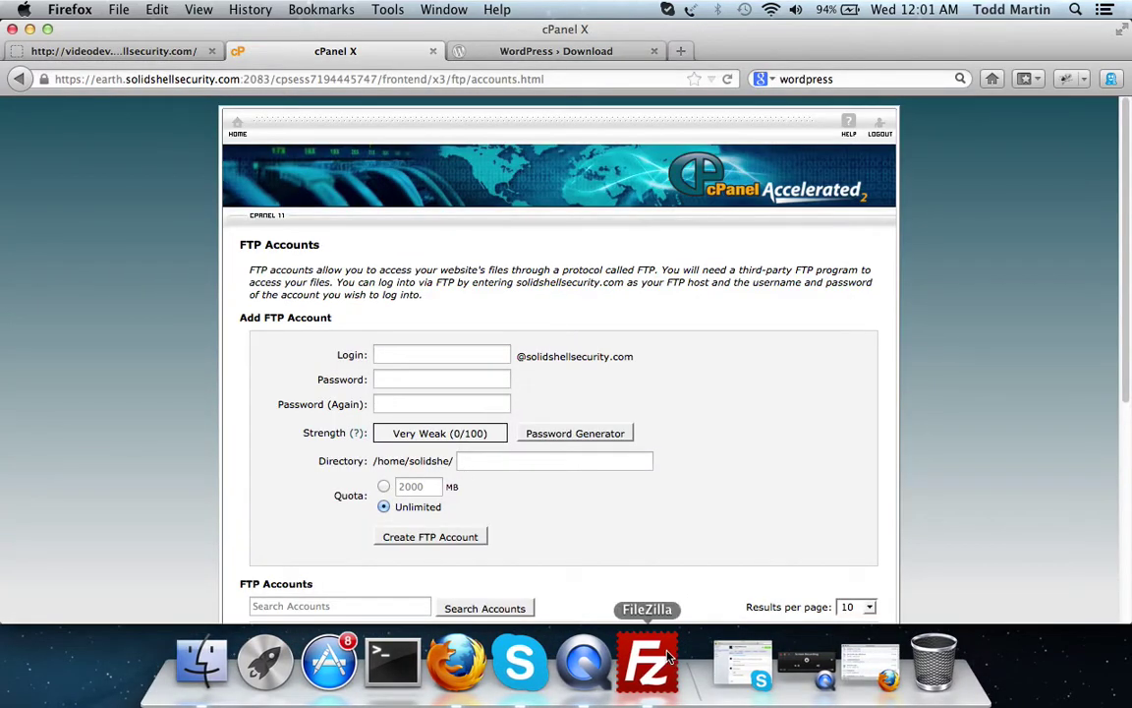
pyautogui.click(648, 661)
pyautogui.click(57, 257)
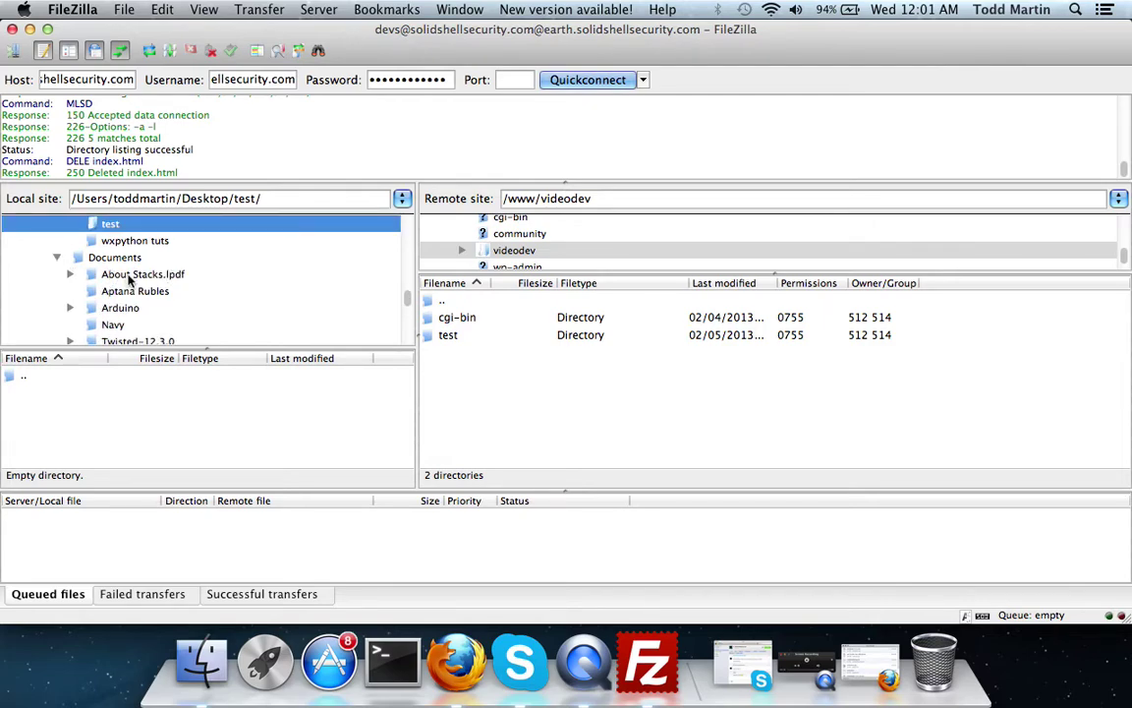
# Expand the local Downloads and pykeylogger-1.2.1 folders and scroll through the local tree
pyautogui.scroll(-3, 127, 282)
pyautogui.scroll(-5, 128, 281)
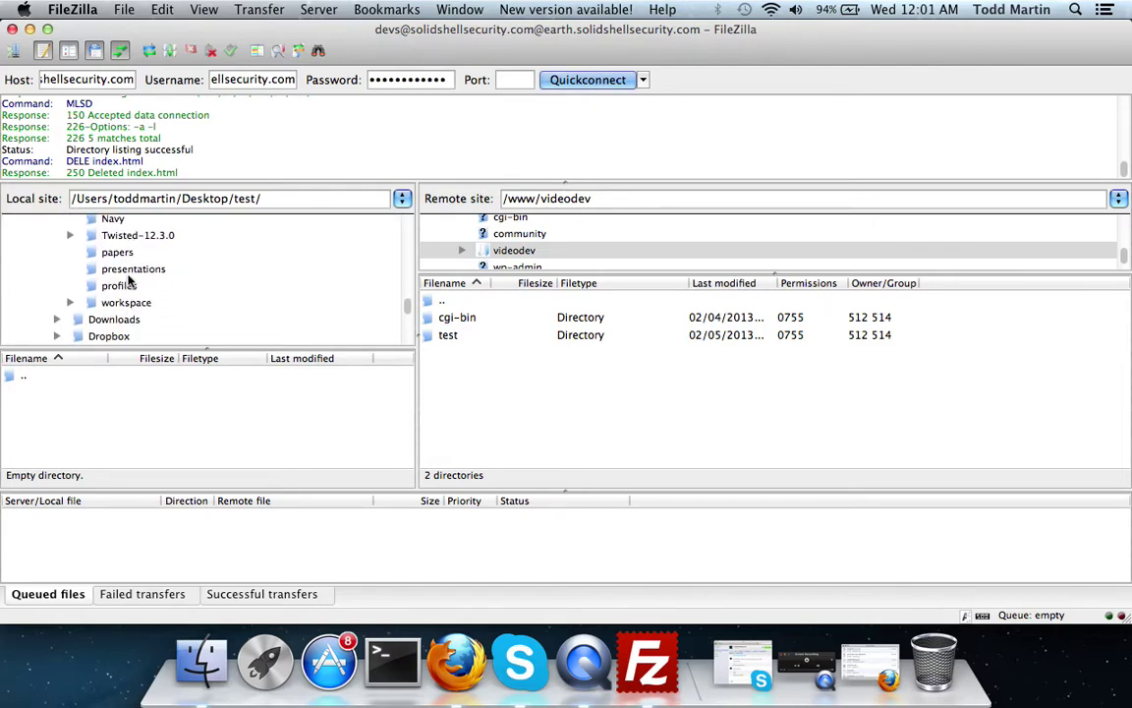
pyautogui.click(57, 249)
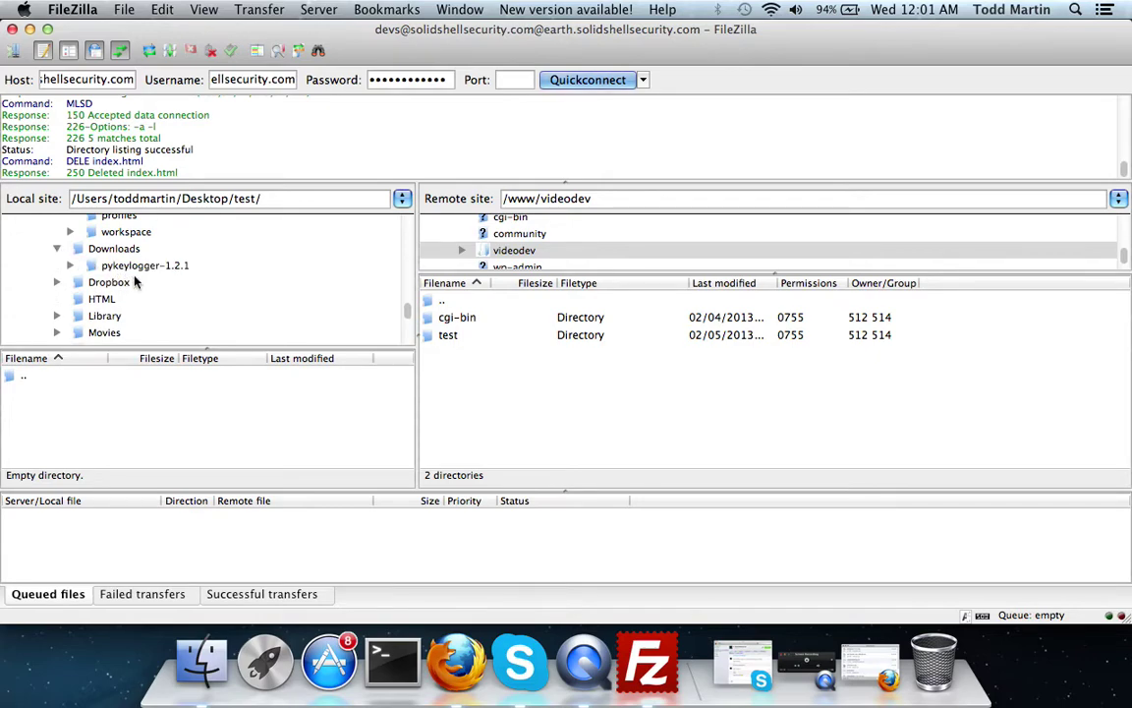
pyautogui.click(70, 265)
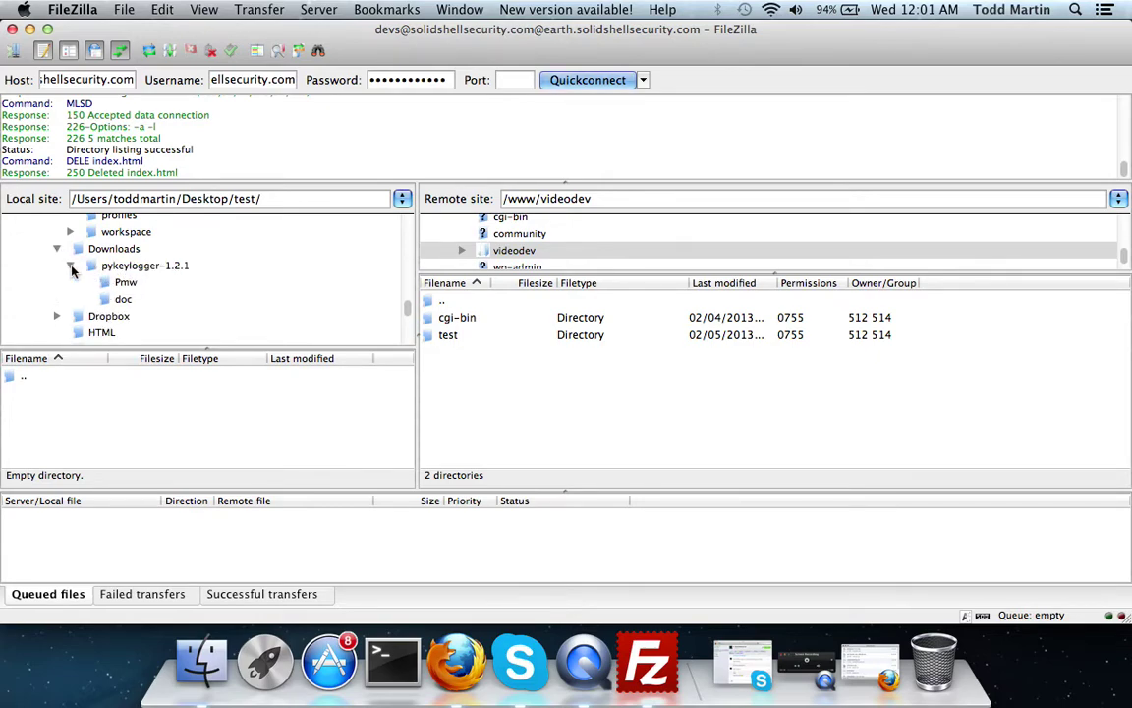
pyautogui.scroll(5, 118, 294)
pyautogui.scroll(5, 123, 297)
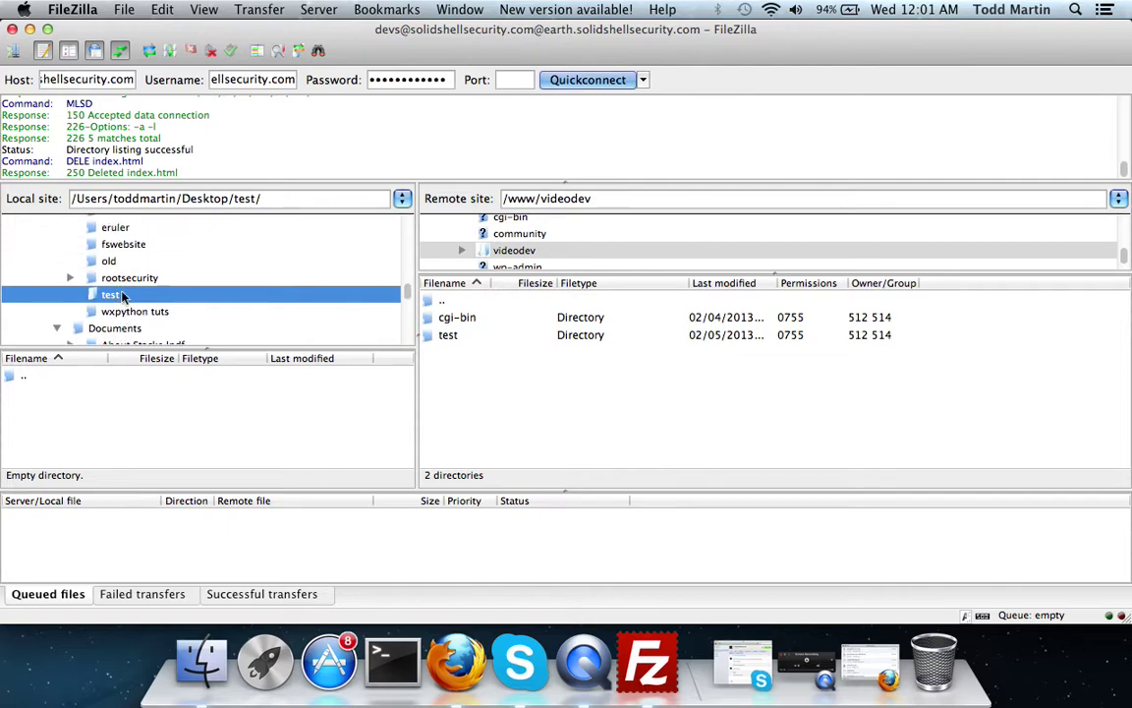
pyautogui.scroll(8, 122, 297)
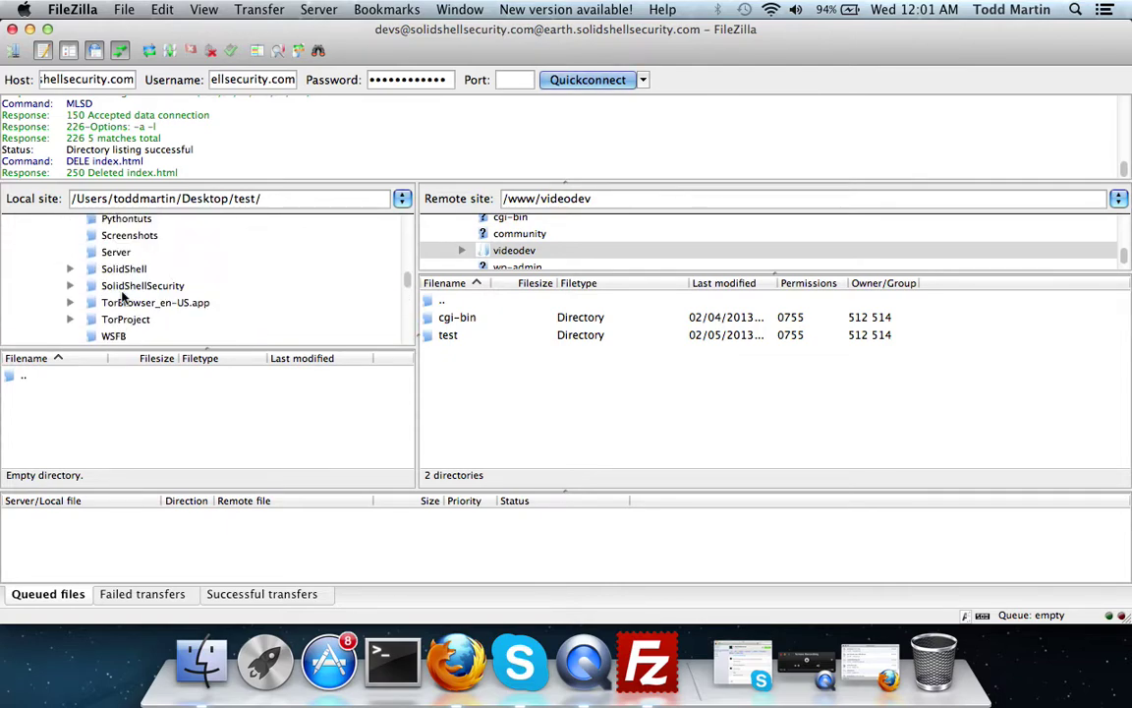
pyautogui.scroll(10, 123, 297)
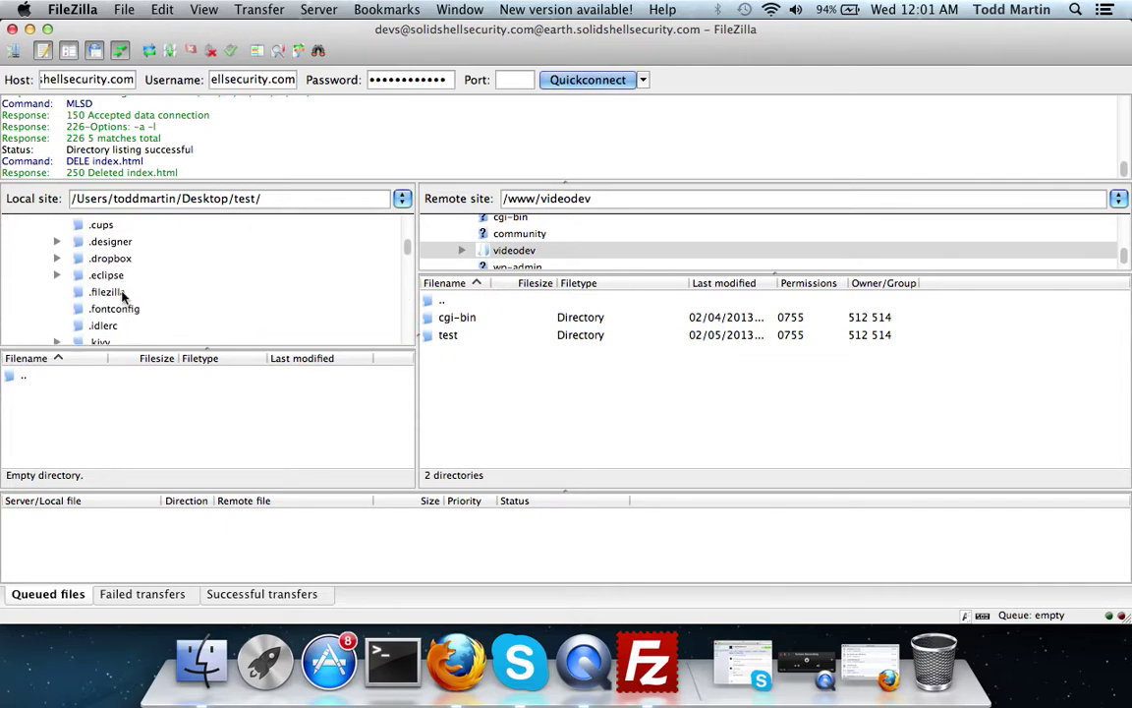
pyautogui.scroll(-1, 122, 297)
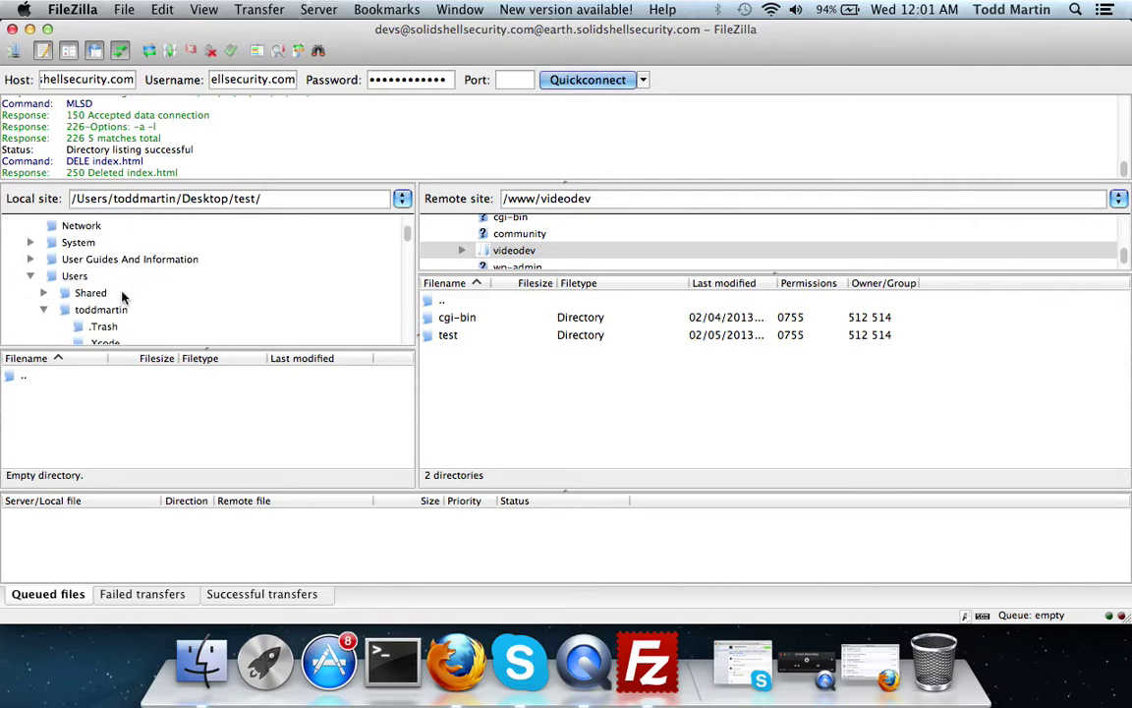
pyautogui.scroll(-2, 125, 285)
pyautogui.scroll(-5, 125, 285)
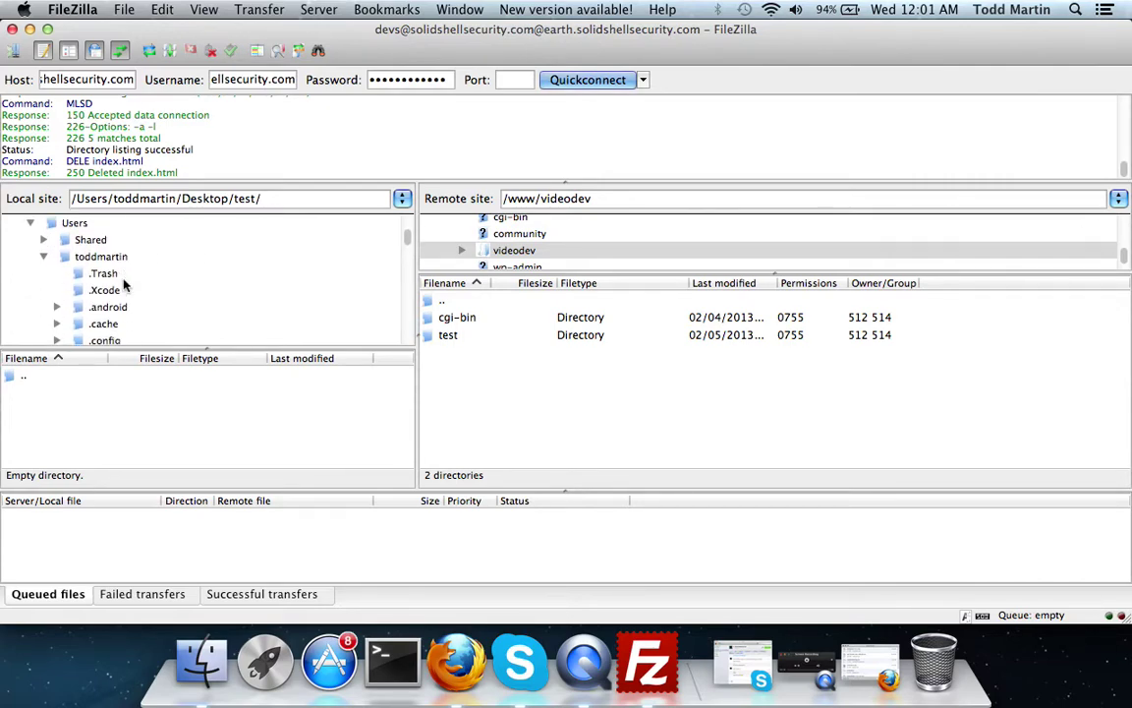
pyautogui.scroll(-11, 125, 285)
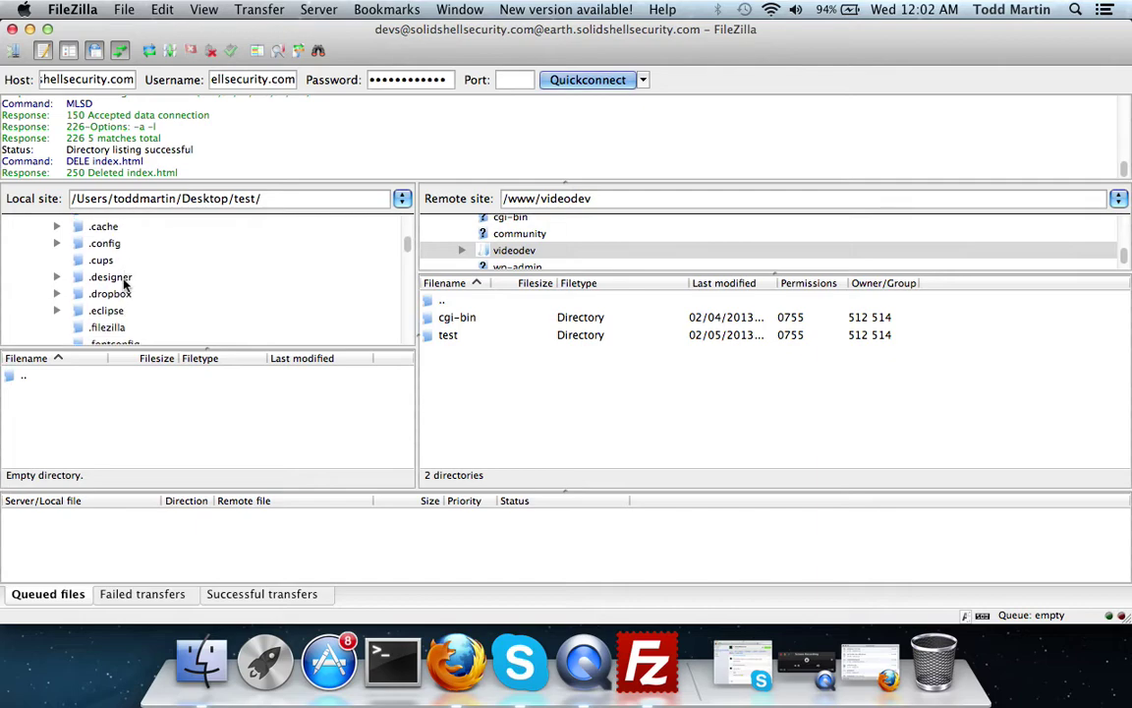
pyautogui.scroll(-5, 125, 285)
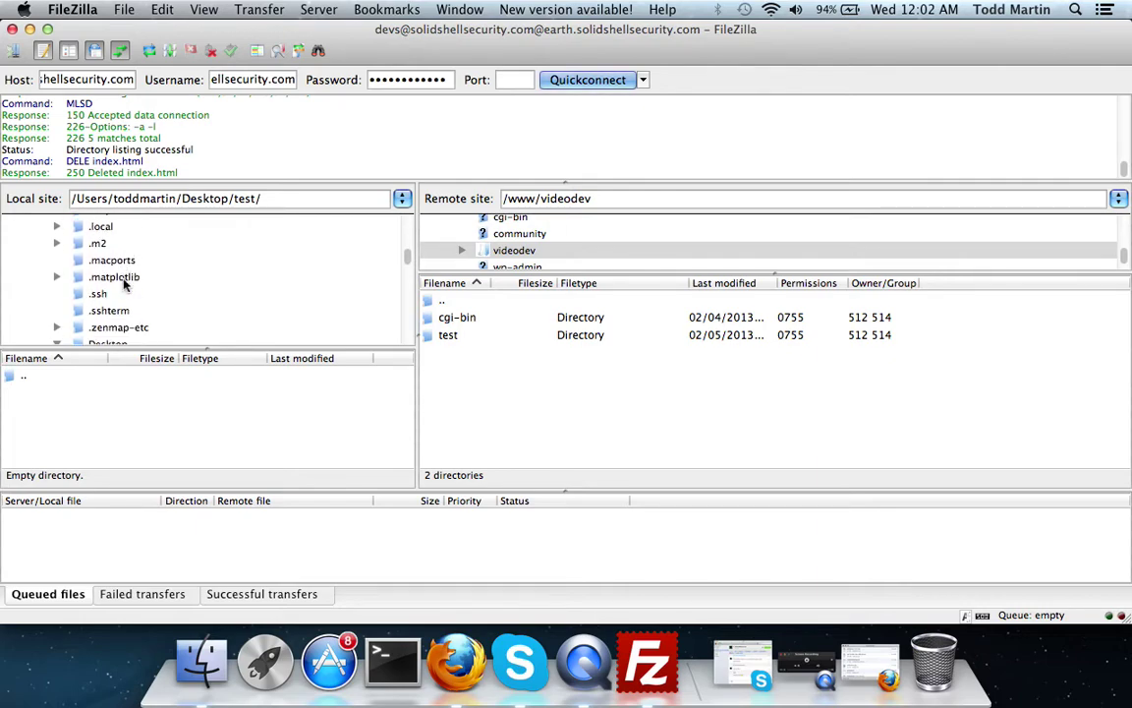
# Make Desktop the local site, then collapse Documents, Downloads, Public and pykeylogger-1.2.1 in the tree
pyautogui.click(56, 282)
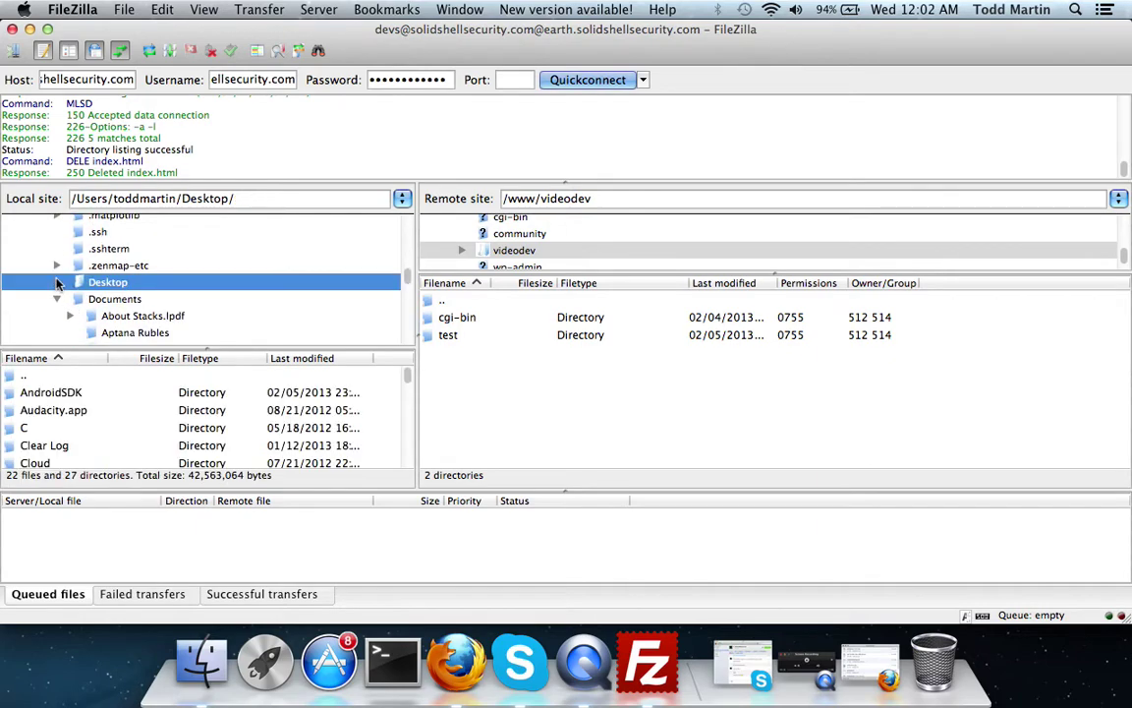
pyautogui.click(59, 303)
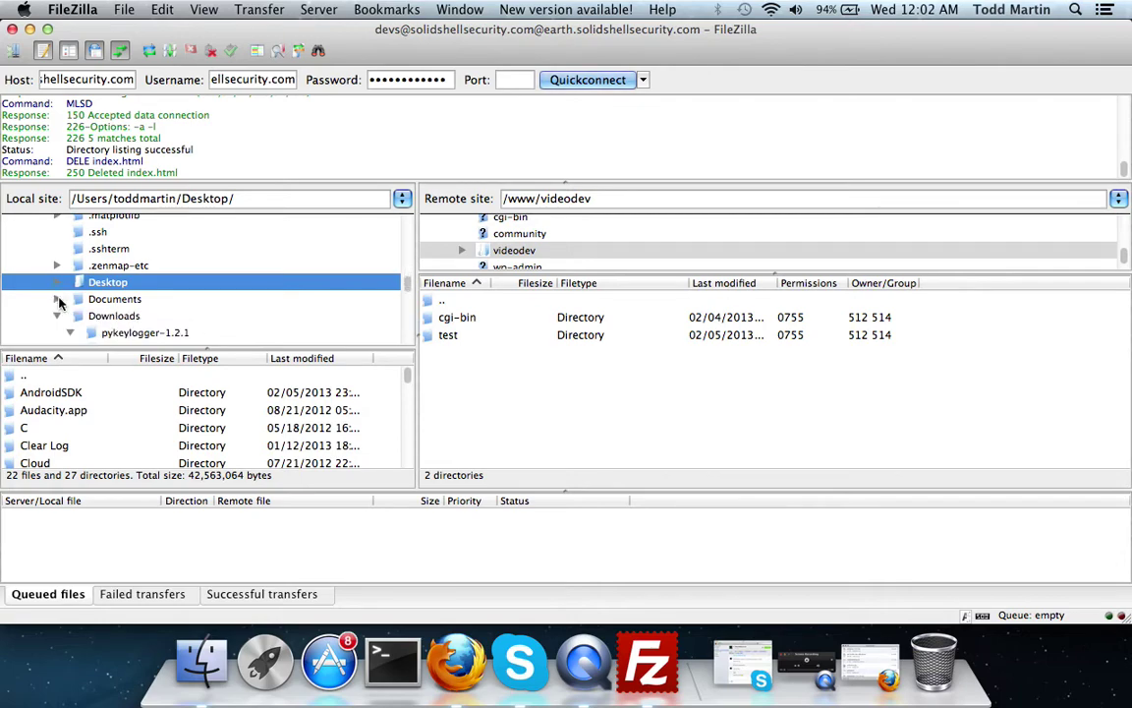
pyautogui.click(57, 315)
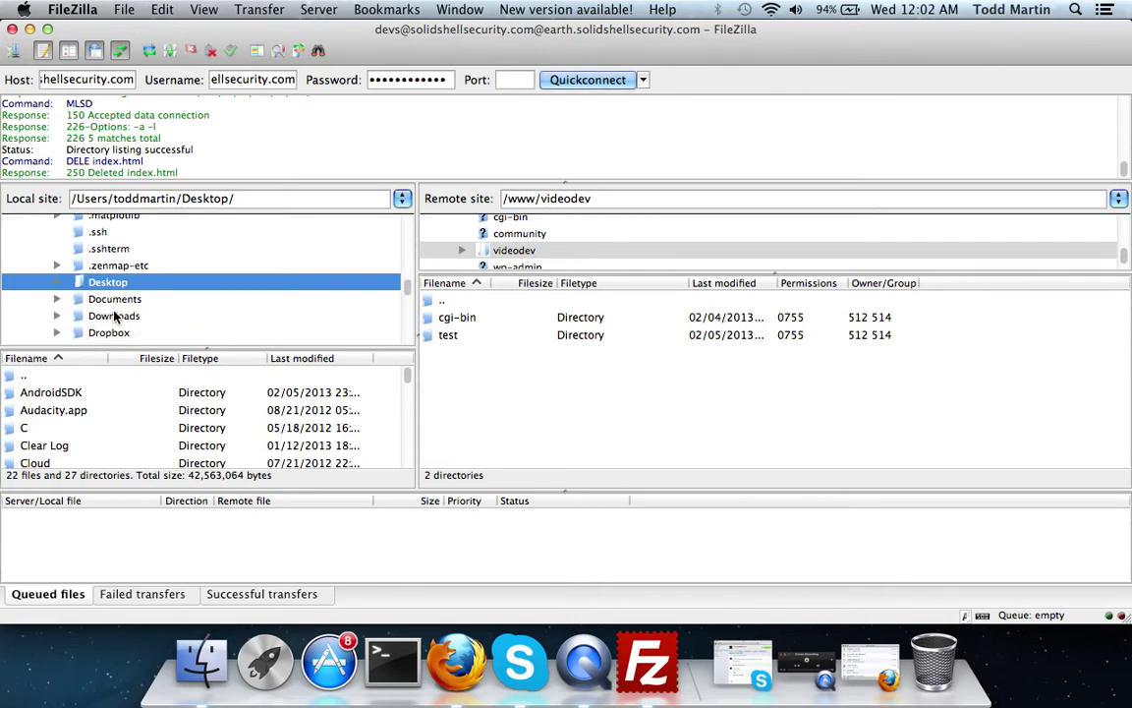
pyautogui.scroll(-10, 114, 316)
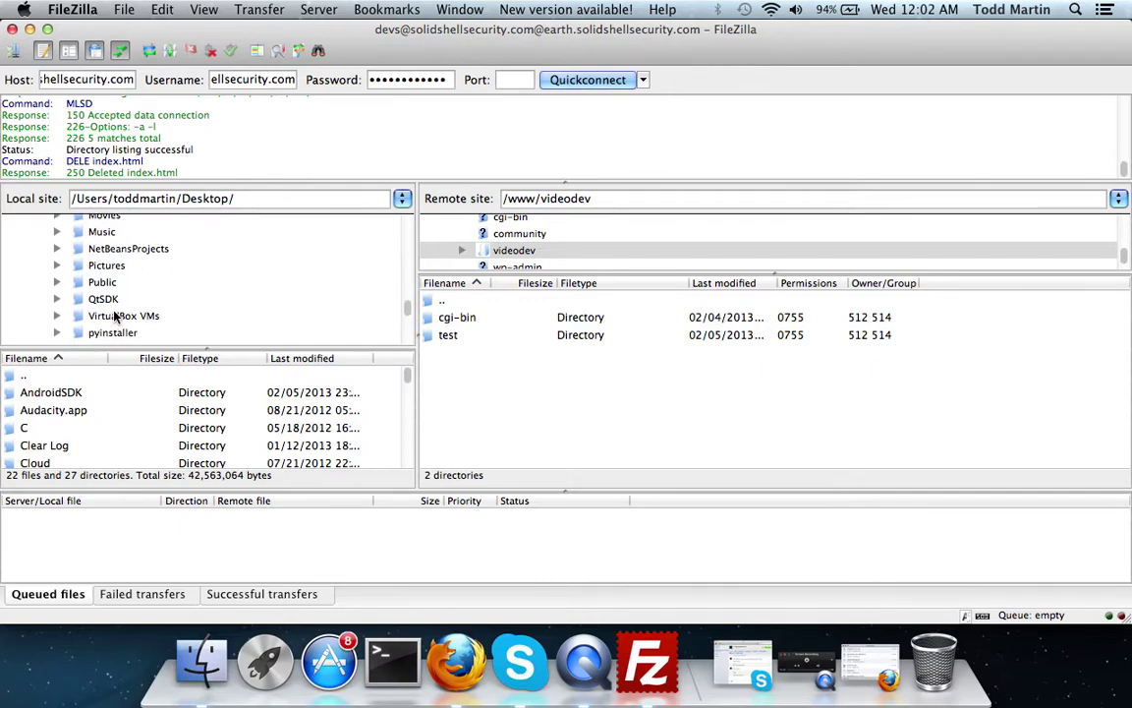
pyautogui.scroll(-2, 114, 315)
pyautogui.click(57, 257)
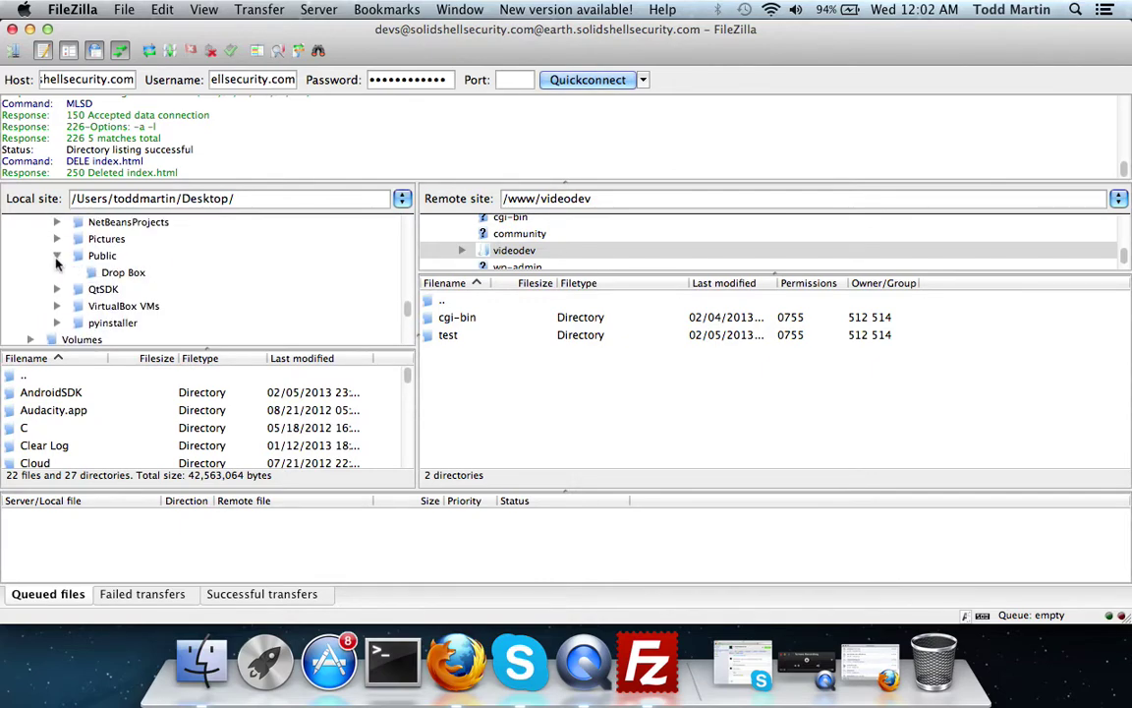
pyautogui.click(57, 256)
pyautogui.scroll(2, 114, 290)
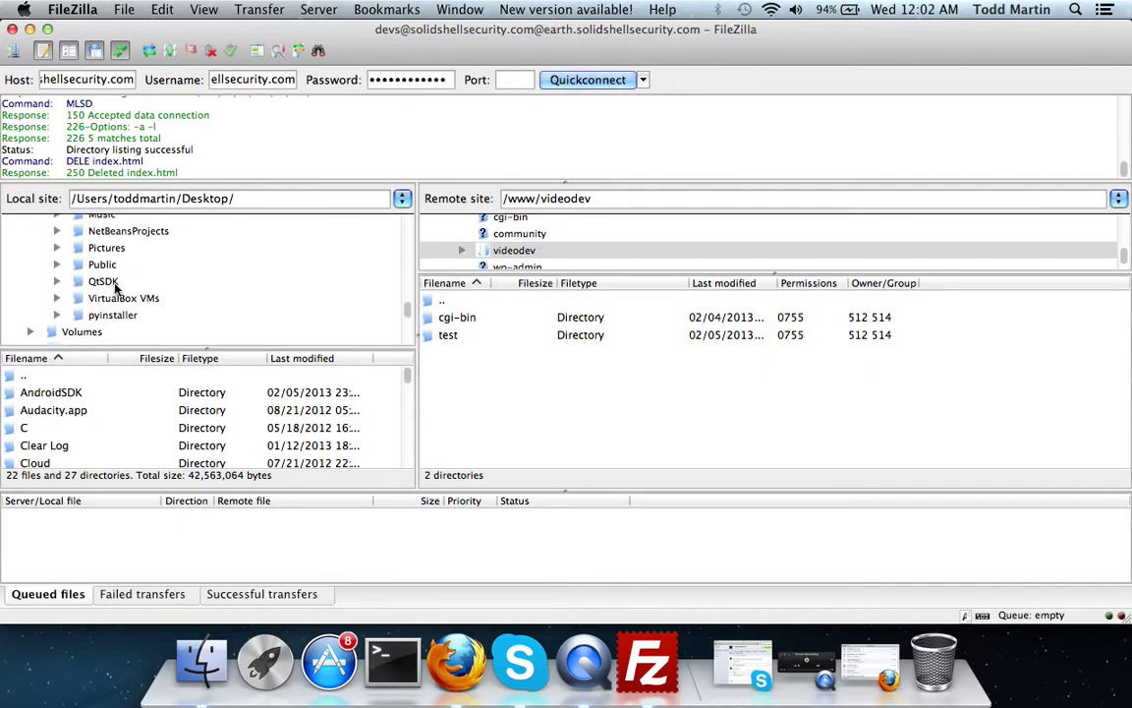
pyautogui.scroll(4, 115, 288)
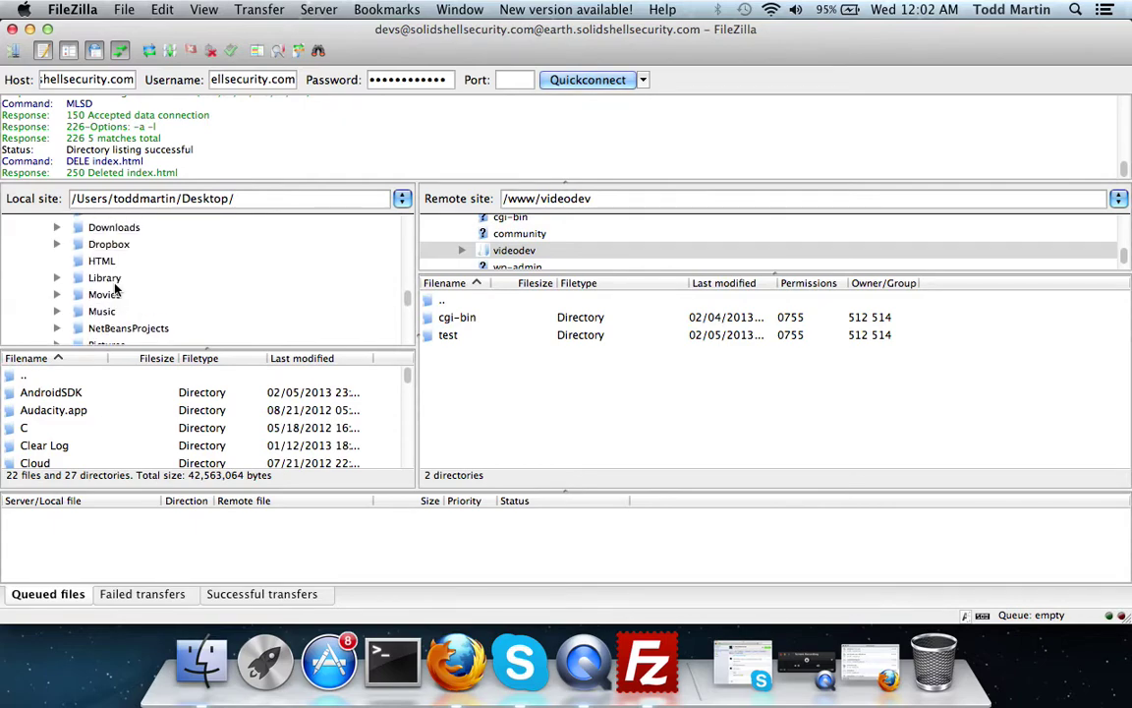
pyautogui.click(56, 227)
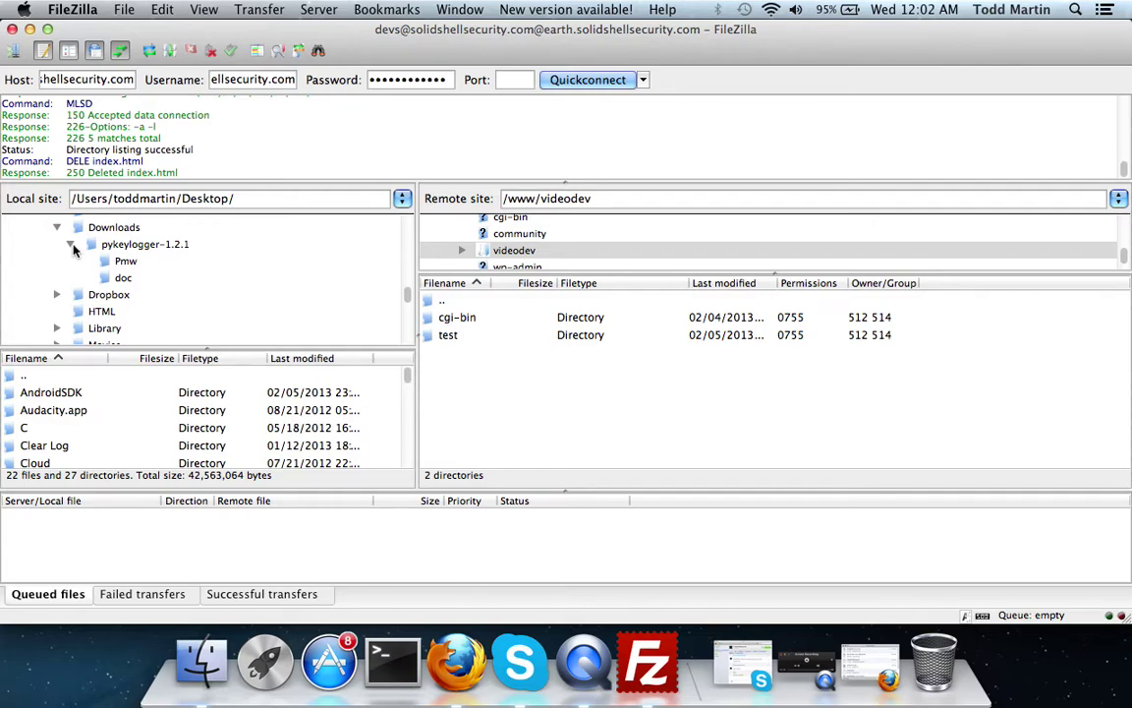
pyautogui.click(71, 243)
pyautogui.click(201, 657)
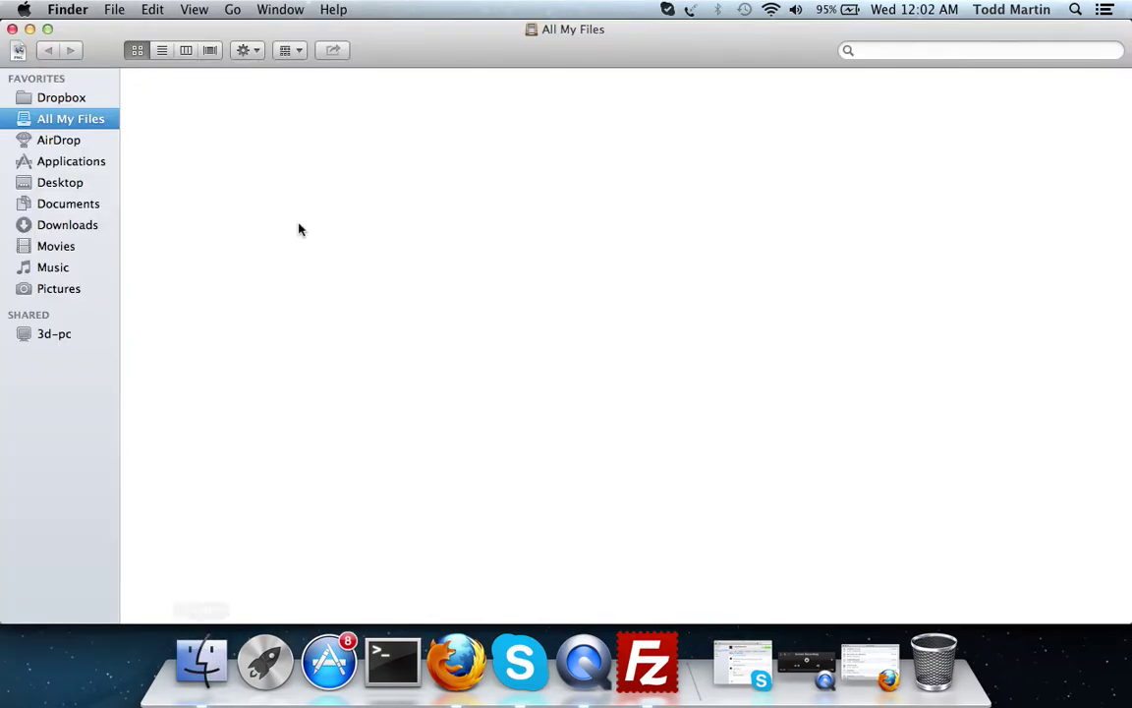
# Browse Documents in Finder, select wordpress-3.5.1.zip in Downloads, then close the Finder window
pyautogui.click(69, 207)
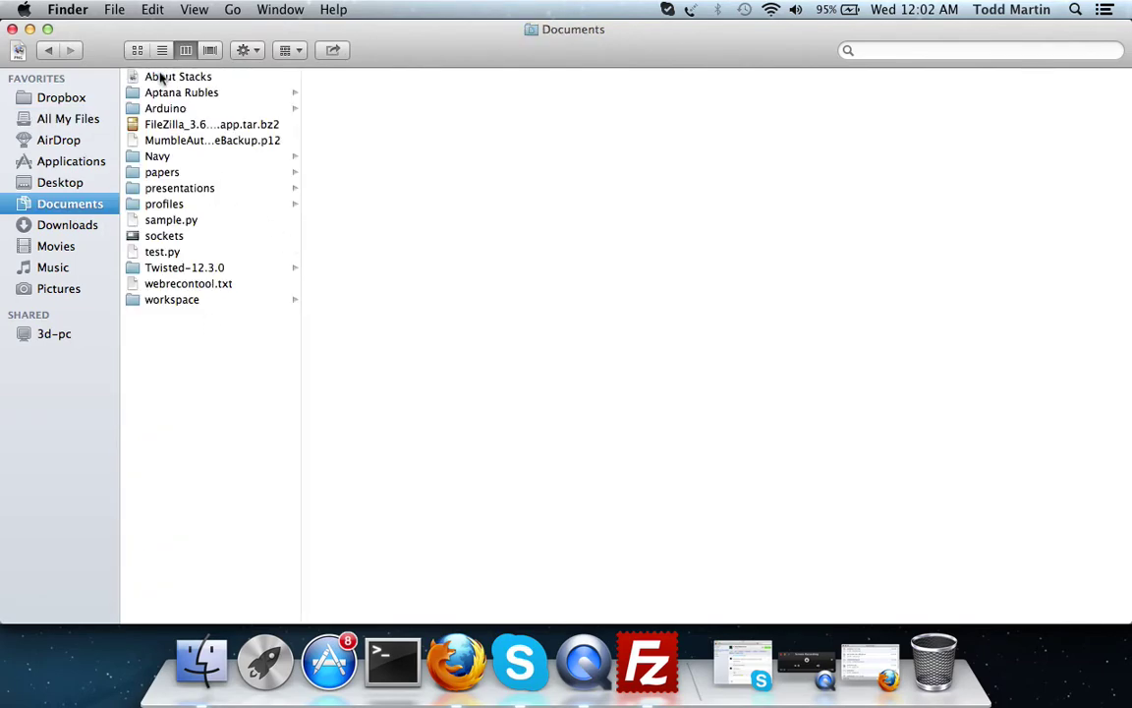
pyautogui.click(149, 77)
pyautogui.press('Down')
pyautogui.press('Down')
pyautogui.press('Down')
pyautogui.press('Down')
pyautogui.press('Down')
pyautogui.press('Down')
pyautogui.press('Down')
pyautogui.press('Down')
pyautogui.press('Down')
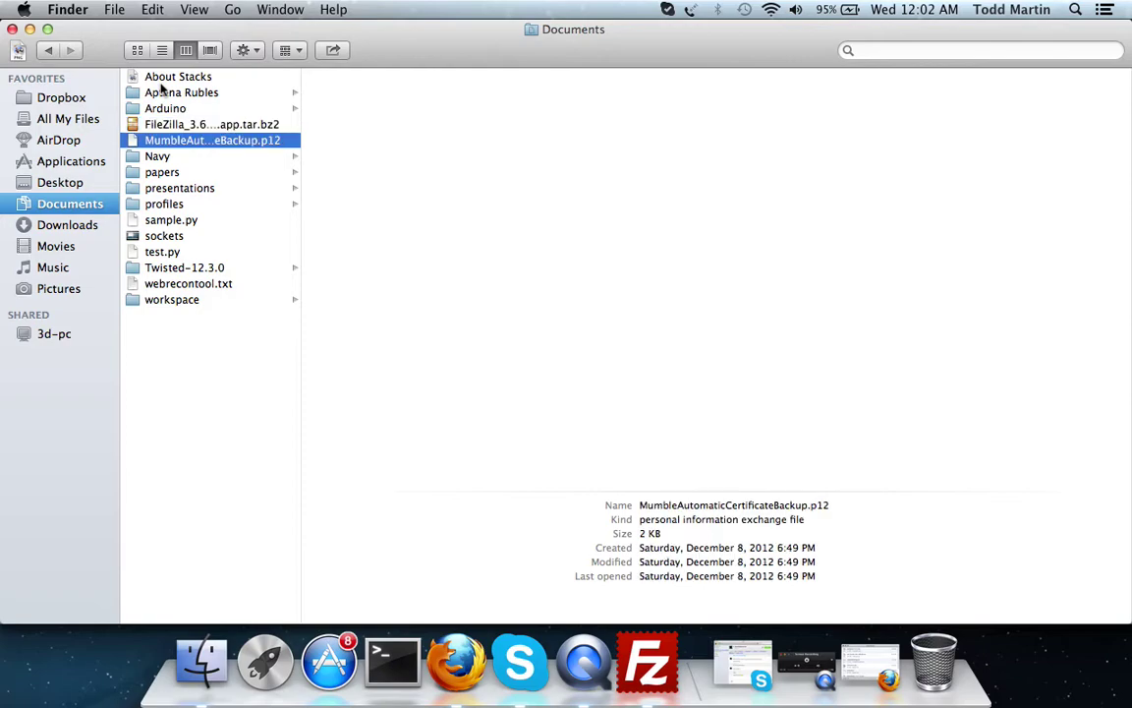
pyautogui.press('Down')
pyautogui.press('Down')
pyautogui.press('Down')
pyautogui.press('Down')
pyautogui.press('Down')
pyautogui.press('Up')
pyautogui.press('Up')
pyautogui.press('Up')
pyautogui.press('Up')
pyautogui.press('Up')
pyautogui.press('Up')
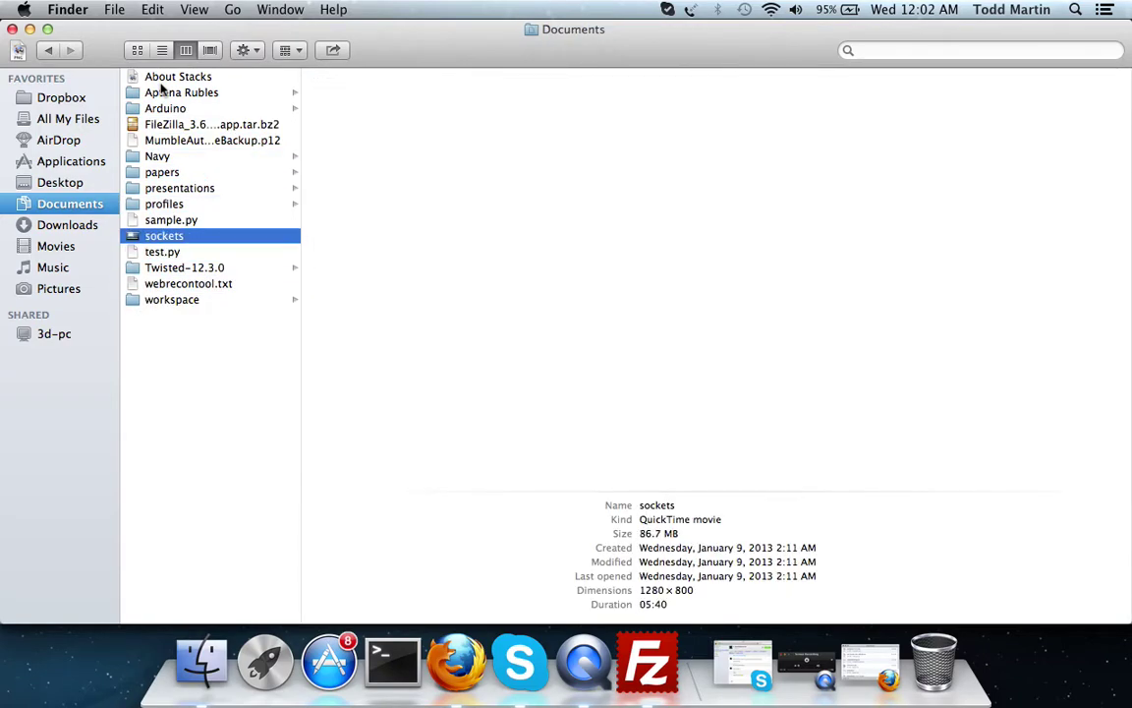
pyautogui.press('Up')
pyautogui.press('Up')
pyautogui.press('Up')
pyautogui.press('Up')
pyautogui.press('Up')
pyautogui.press('Up')
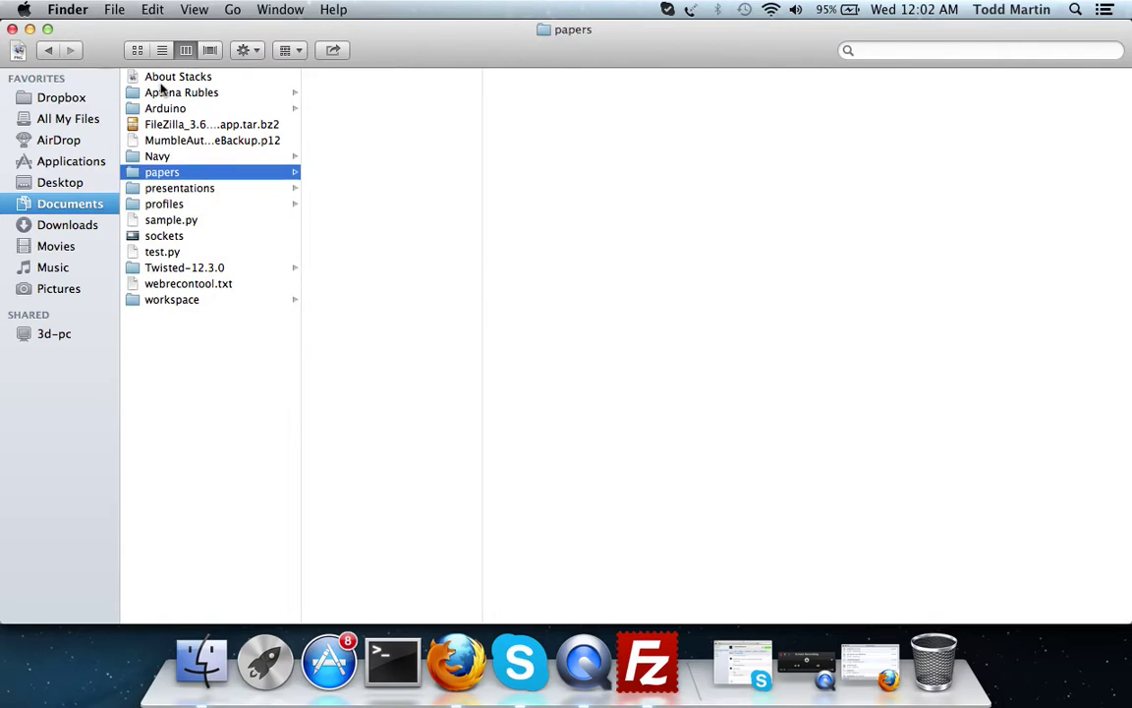
pyautogui.press('Up')
pyautogui.press('Up')
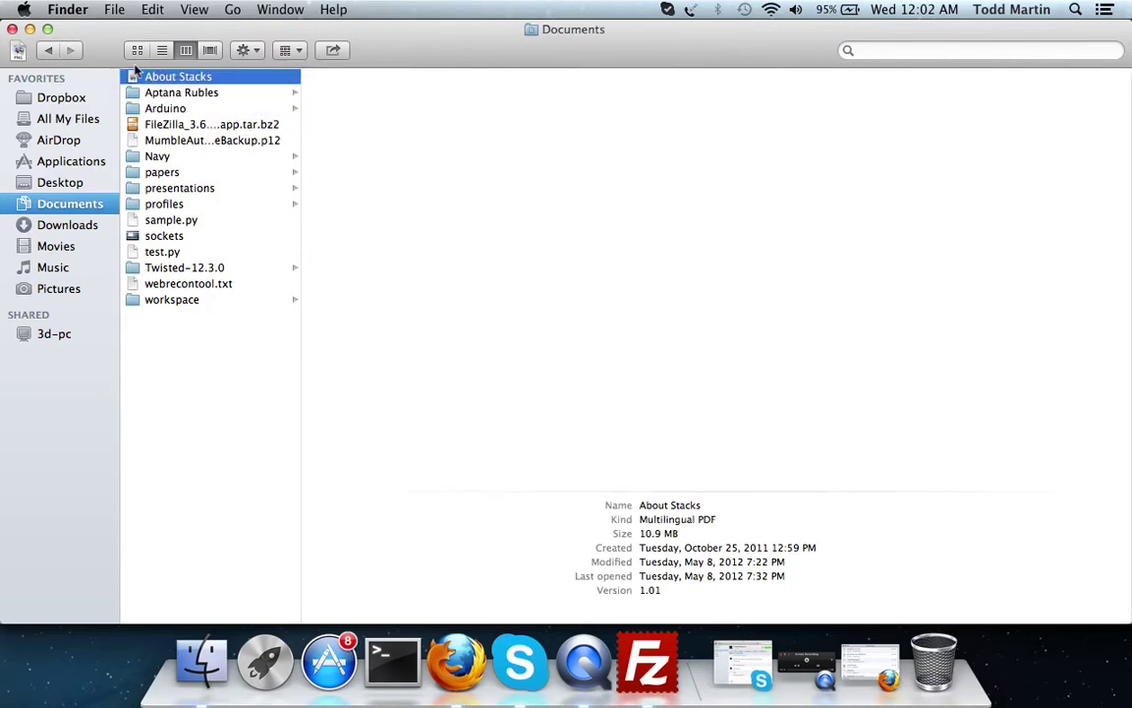
pyautogui.click(71, 227)
pyautogui.click(190, 139)
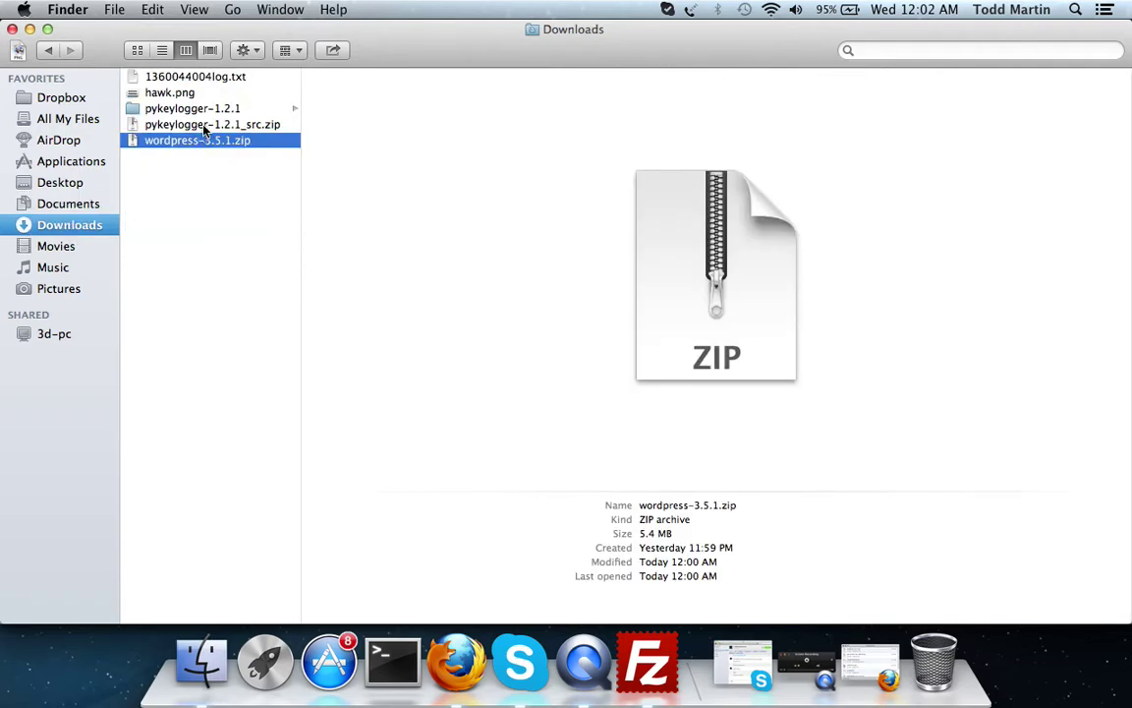
pyautogui.click(12, 28)
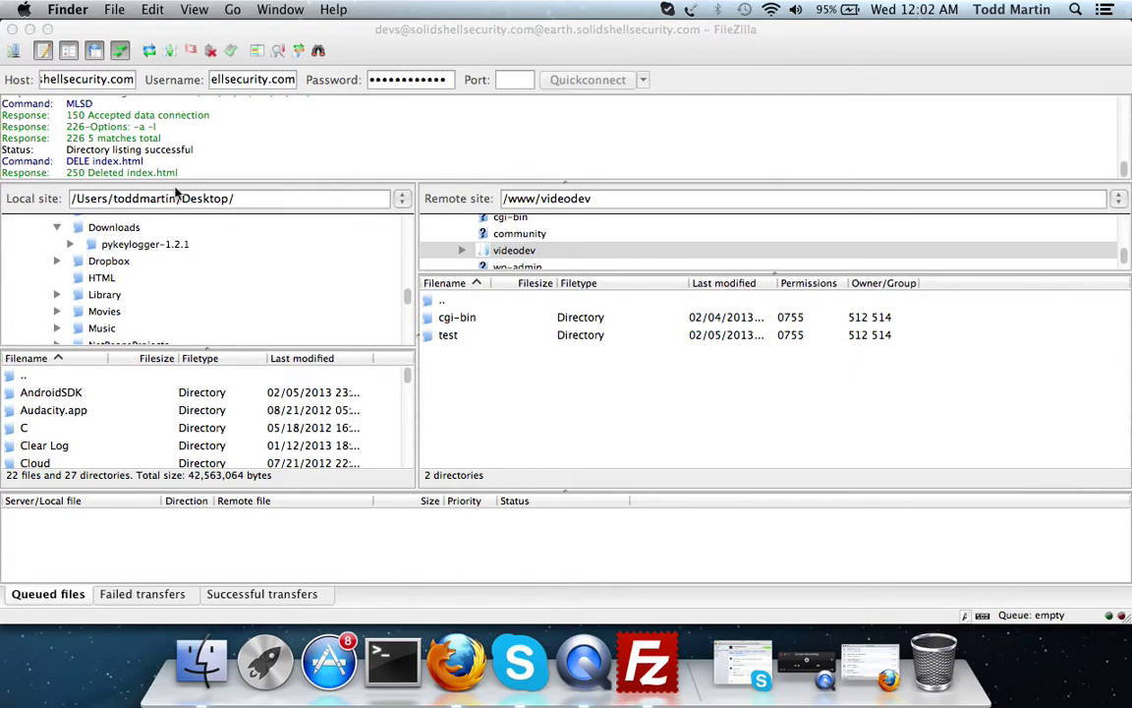
# Remove Desktop/ from FileZilla's local path to go up to the home folder
pyautogui.click(253, 197)
pyautogui.moveTo(252, 198); pyautogui.dragTo(181, 199)
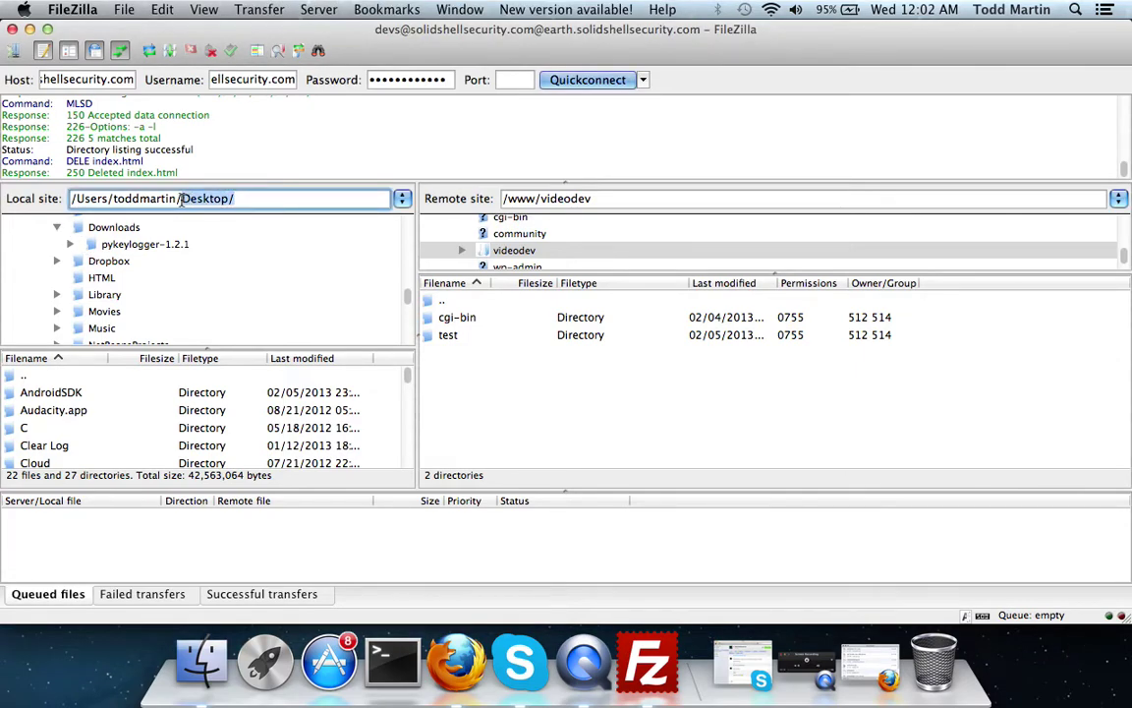
pyautogui.press('BackSpace')
pyautogui.press('Return')
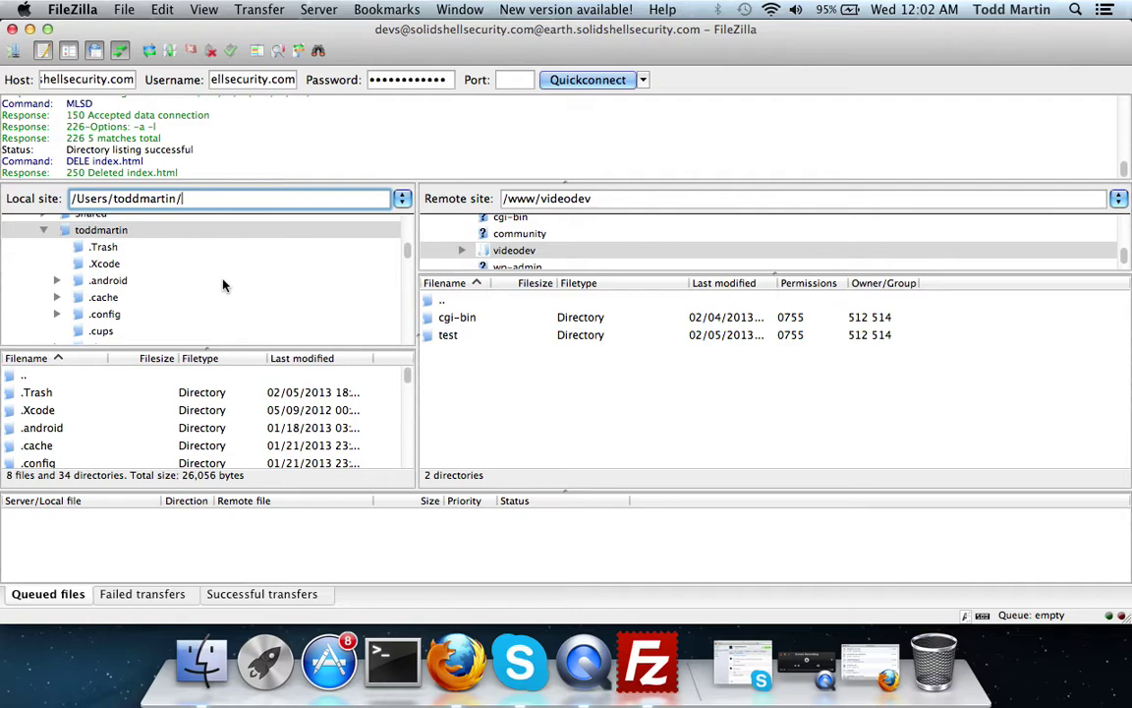
# Open the local Downloads folder and select the WordPress zip archive
pyautogui.scroll(-1, 223, 284)
pyautogui.scroll(-2, 223, 284)
pyautogui.scroll(-3, 223, 284)
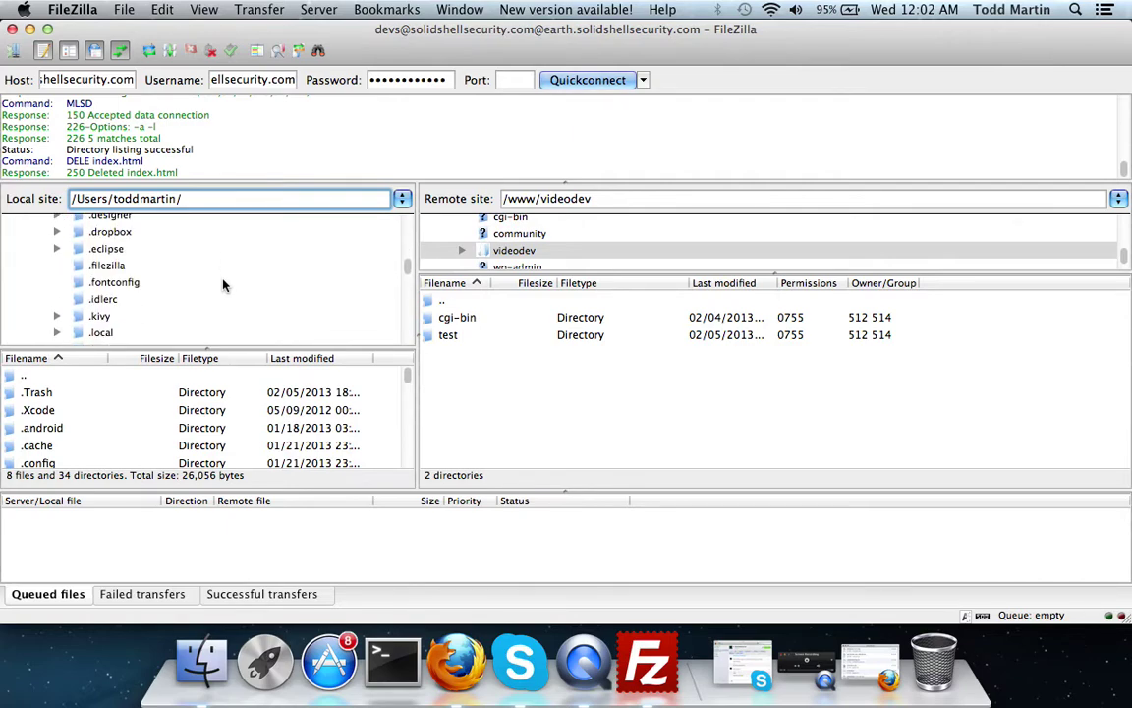
pyautogui.scroll(-2, 223, 284)
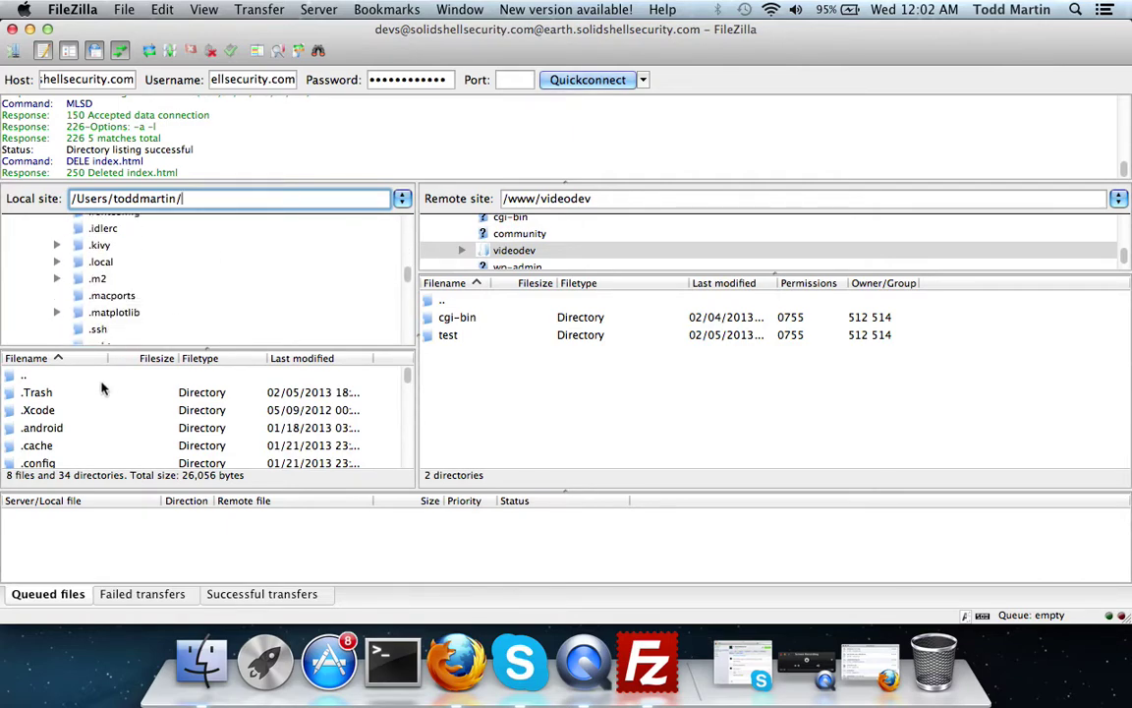
pyautogui.scroll(-2, 84, 416)
pyautogui.scroll(-10, 84, 416)
pyautogui.scroll(2, 83, 416)
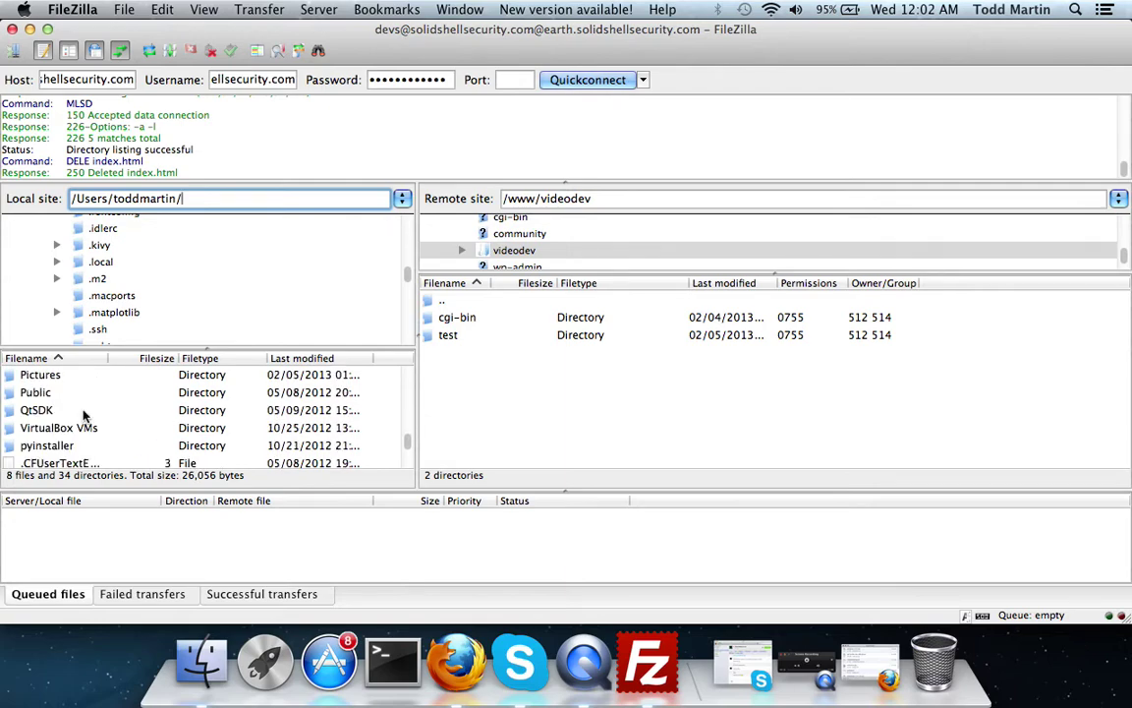
pyautogui.scroll(5, 84, 416)
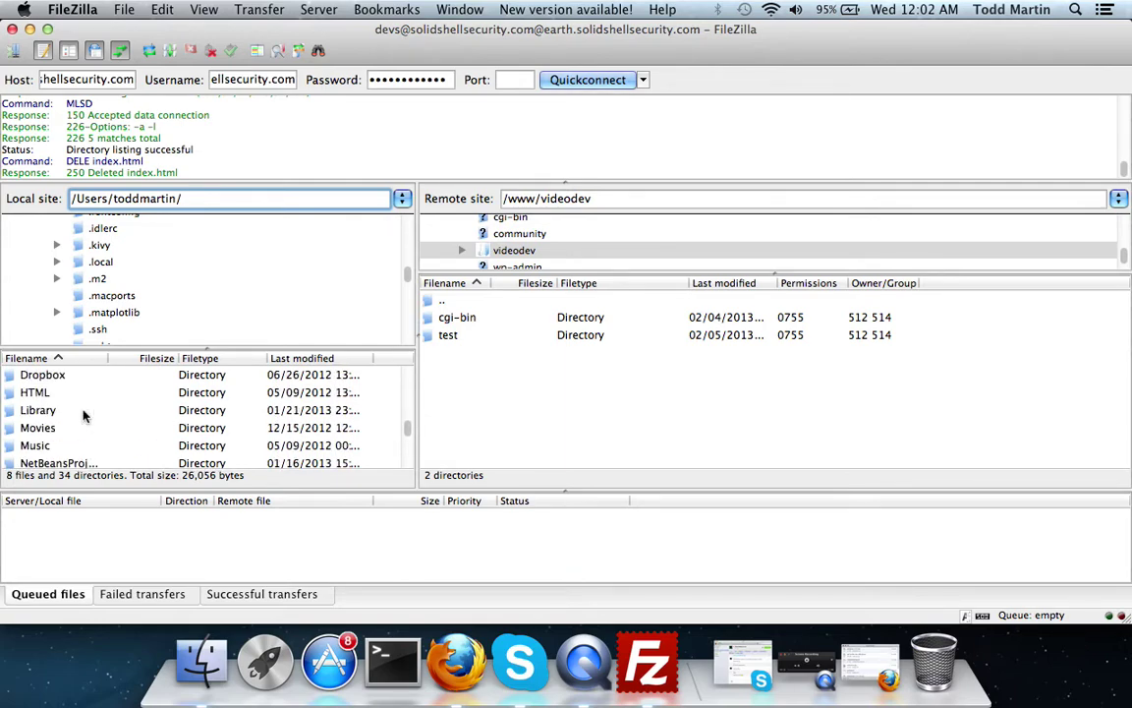
pyautogui.doubleClick(71, 379)
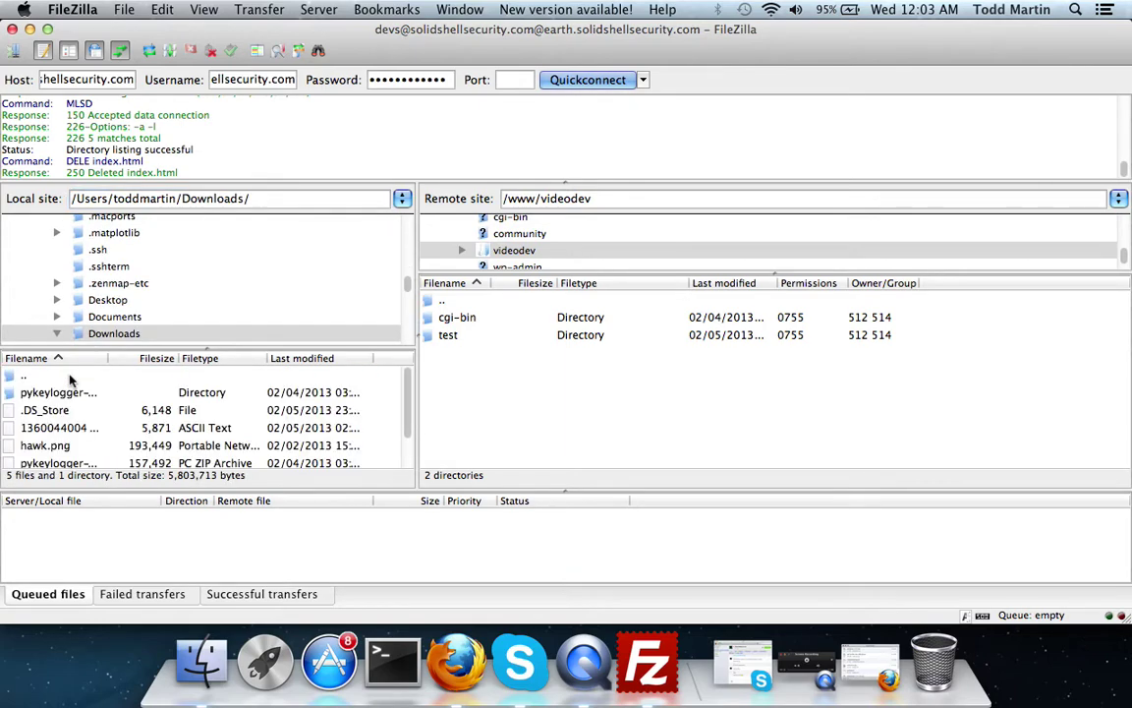
pyautogui.scroll(-2, 71, 423)
pyautogui.click(69, 445)
# Upload the WordPress zip from local Downloads to the remote /www/videodev folder
pyautogui.rightClick(69, 446)
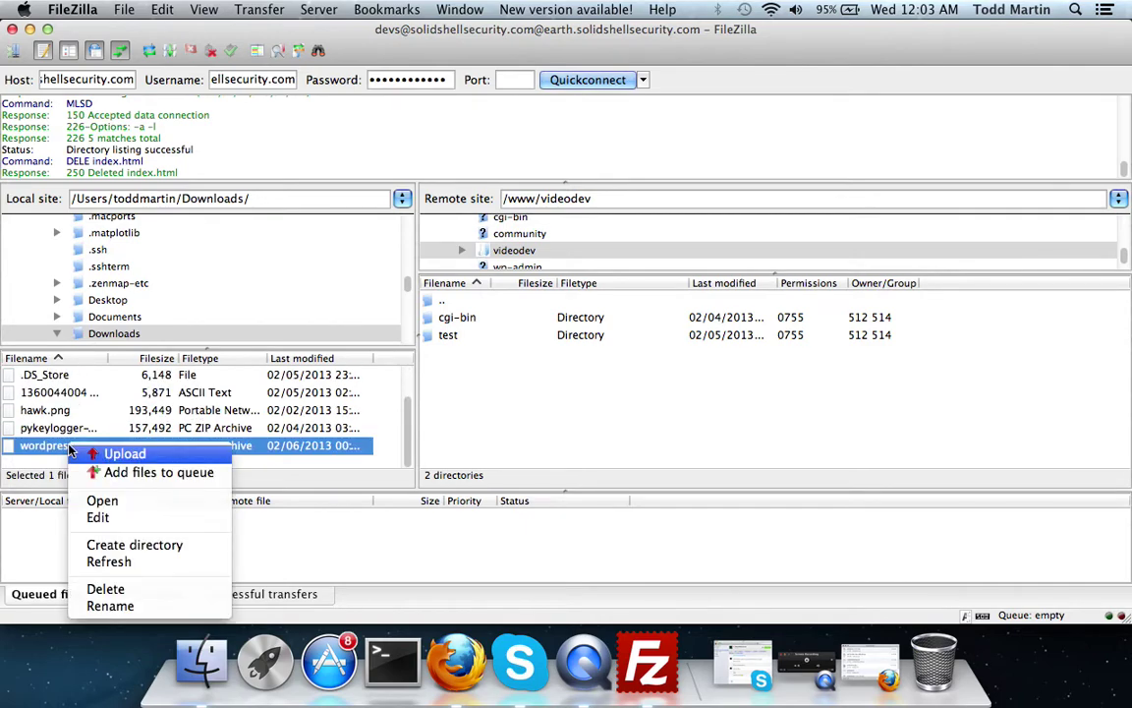
pyautogui.click(128, 453)
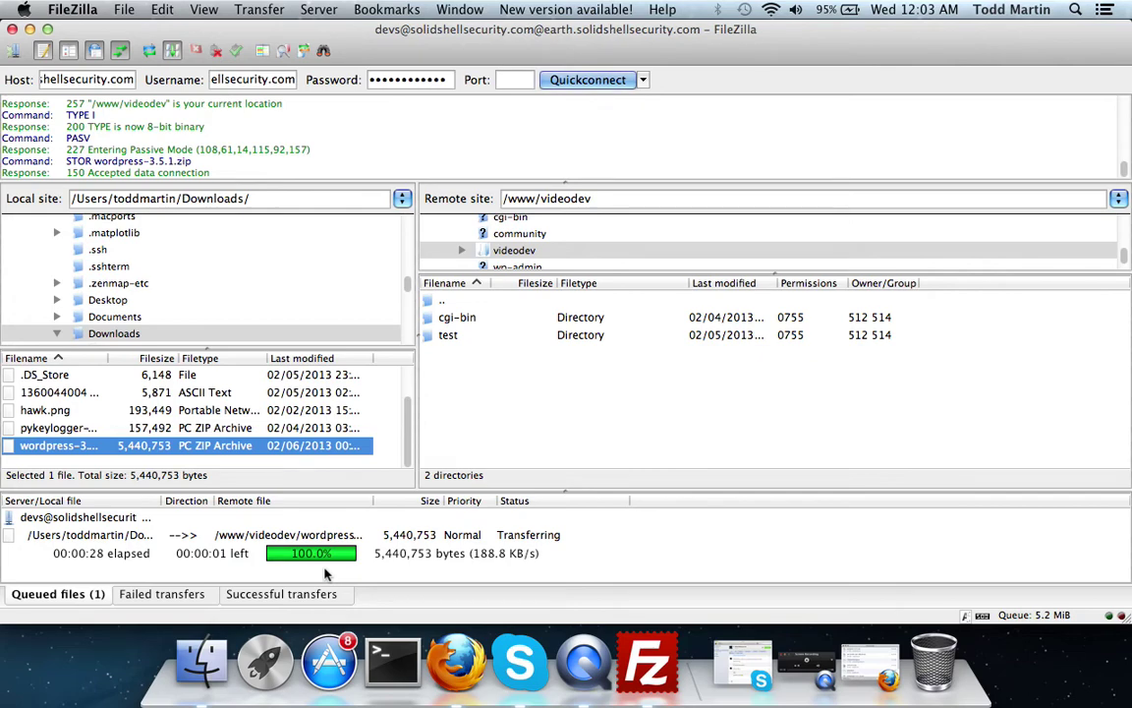
# Check the uploaded zip's action menu in FileZilla and dismiss it, leaving the file unchanged
pyautogui.click(477, 336)
pyautogui.click(476, 354)
pyautogui.rightClick(477, 354)
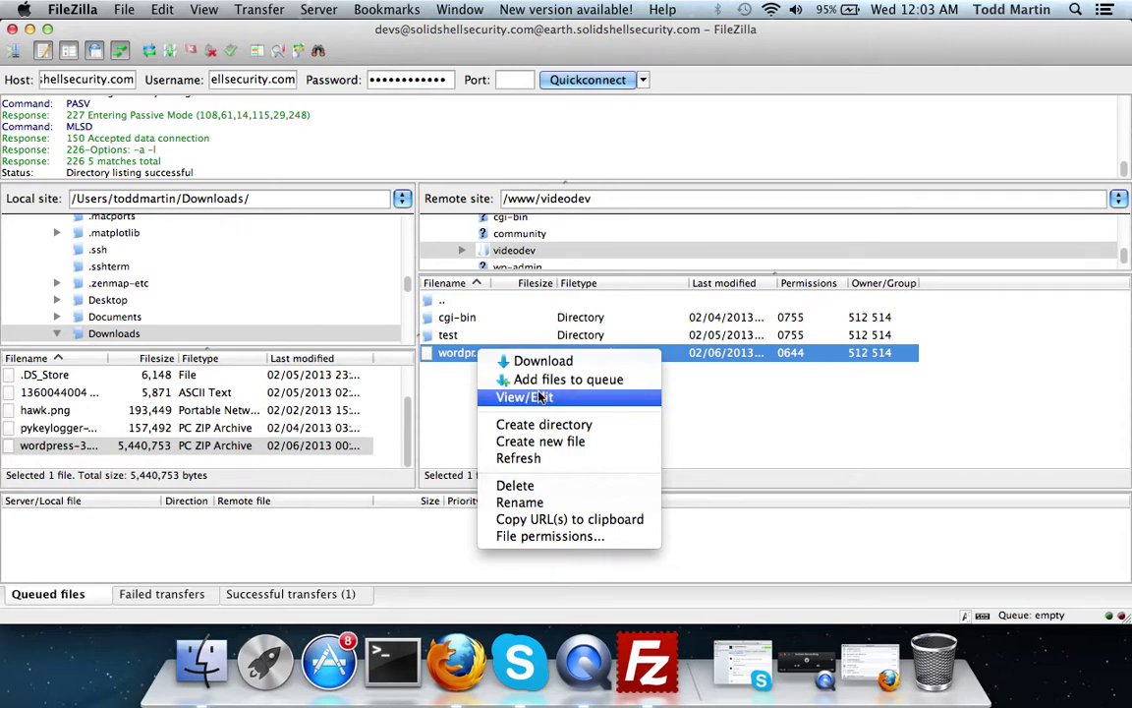
pyautogui.click(766, 411)
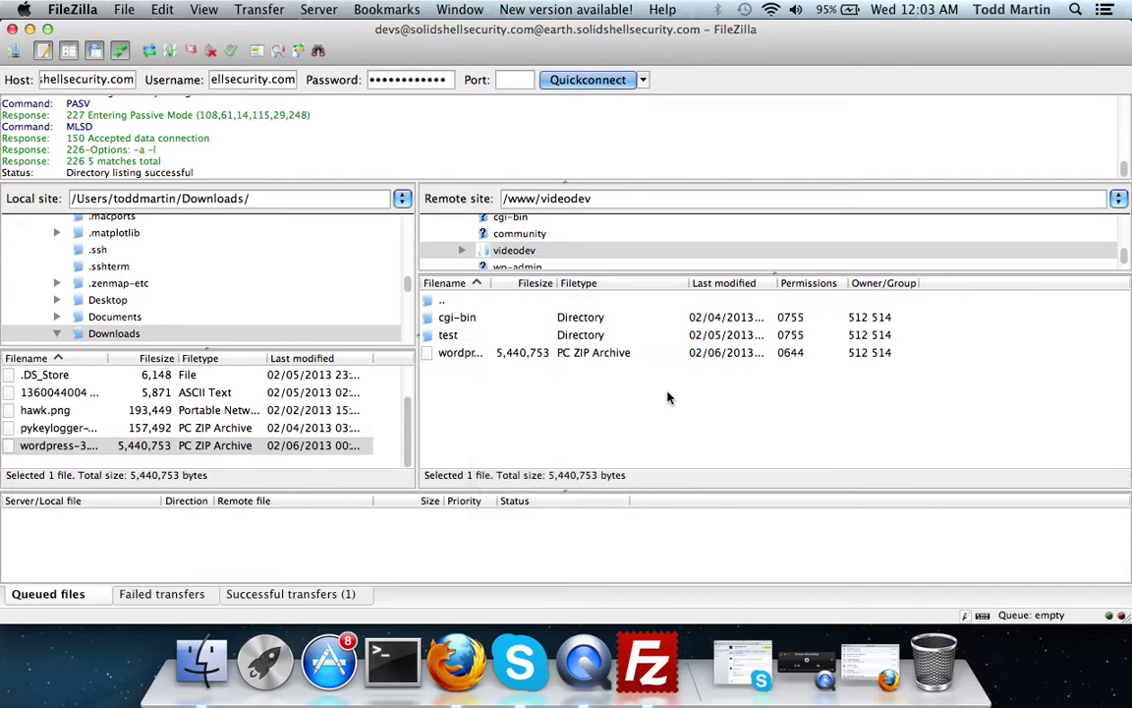
pyautogui.click(559, 353)
pyautogui.rightClick(559, 354)
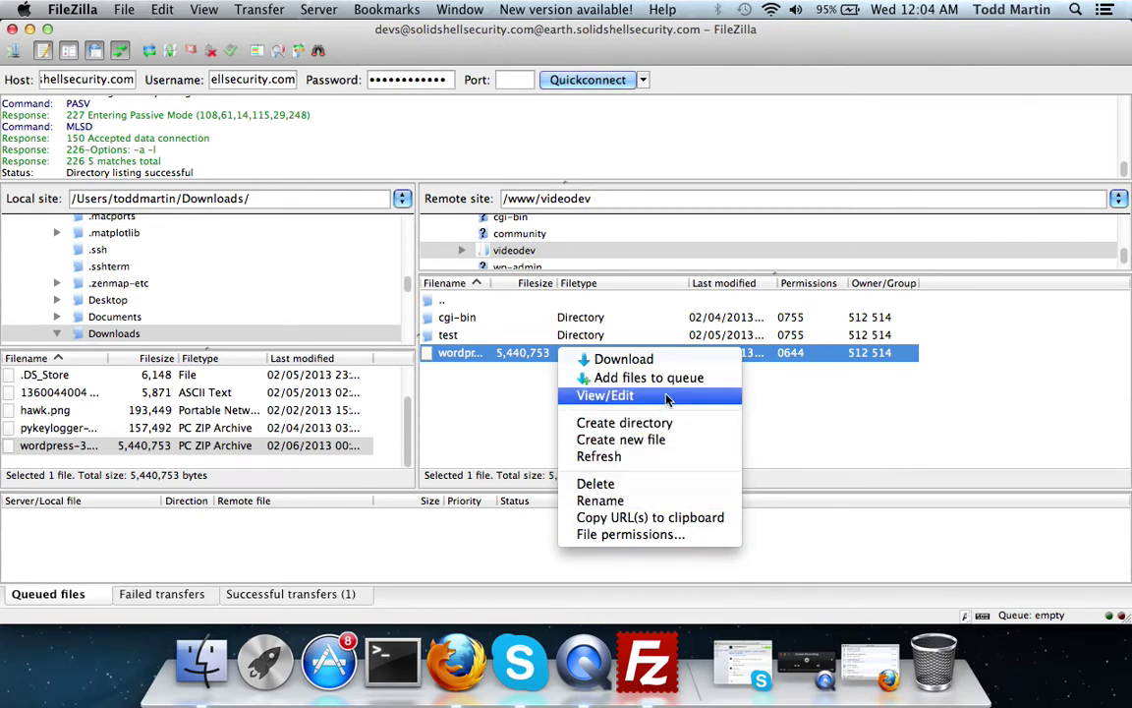
pyautogui.click(524, 458)
# Open cPanel File Manager at the web root and select wordpress-3.5.1.zip inside videodev
pyautogui.click(456, 661)
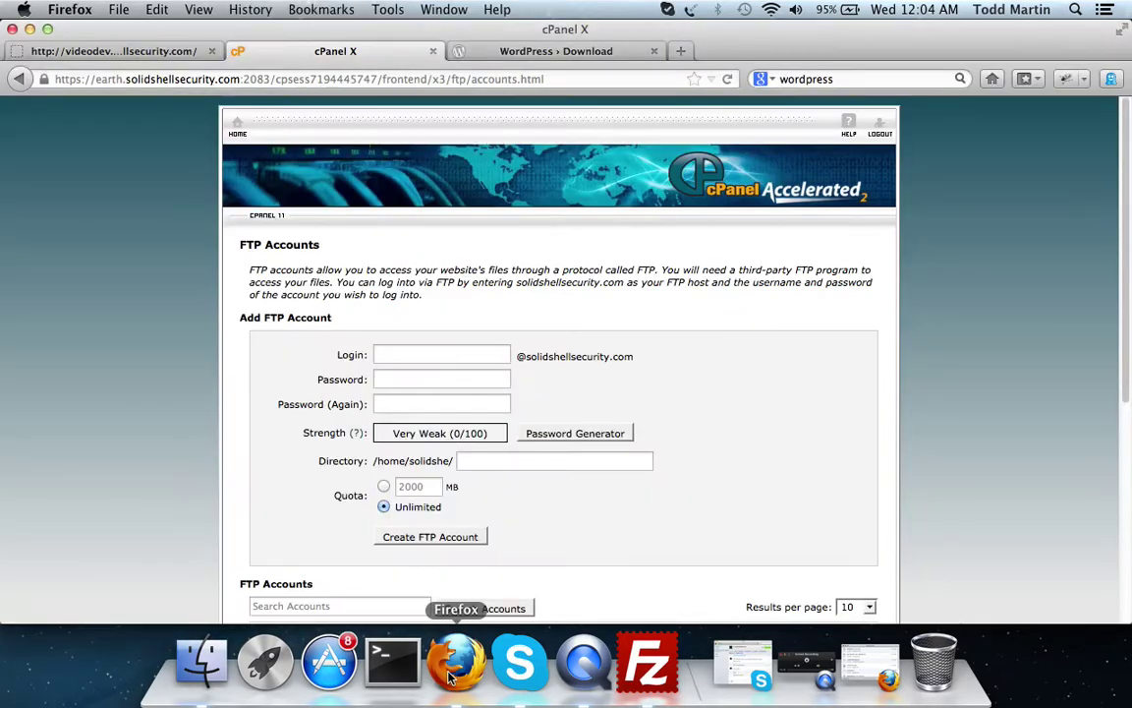
pyautogui.click(237, 126)
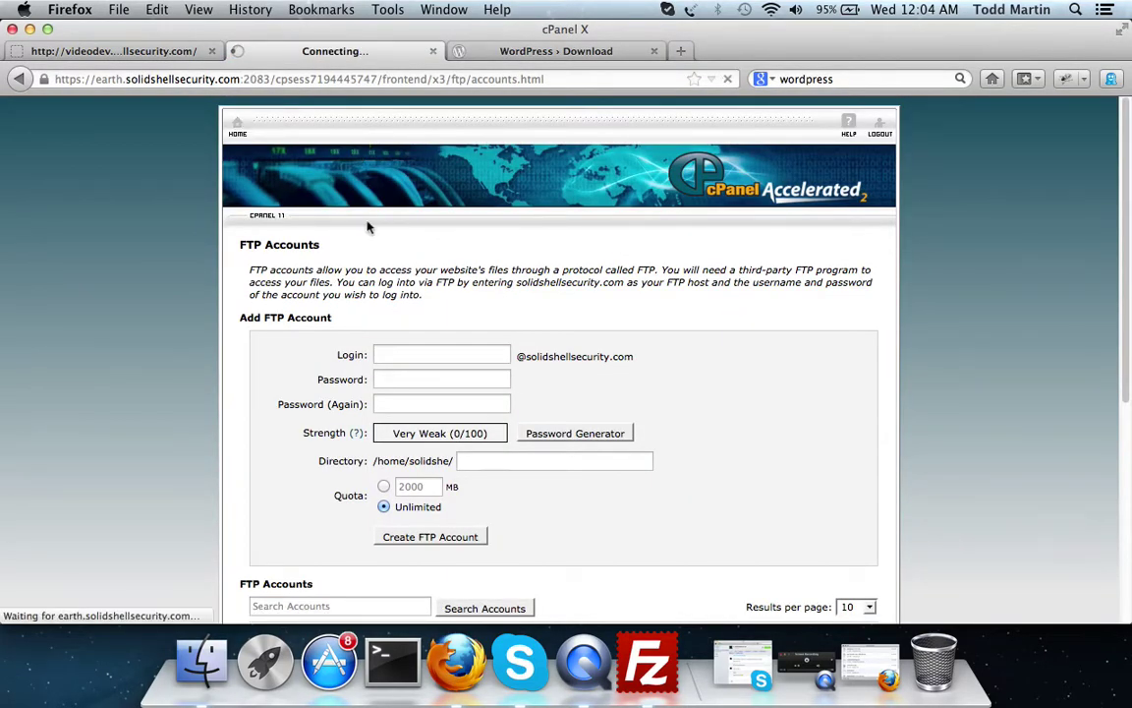
pyautogui.click(660, 543)
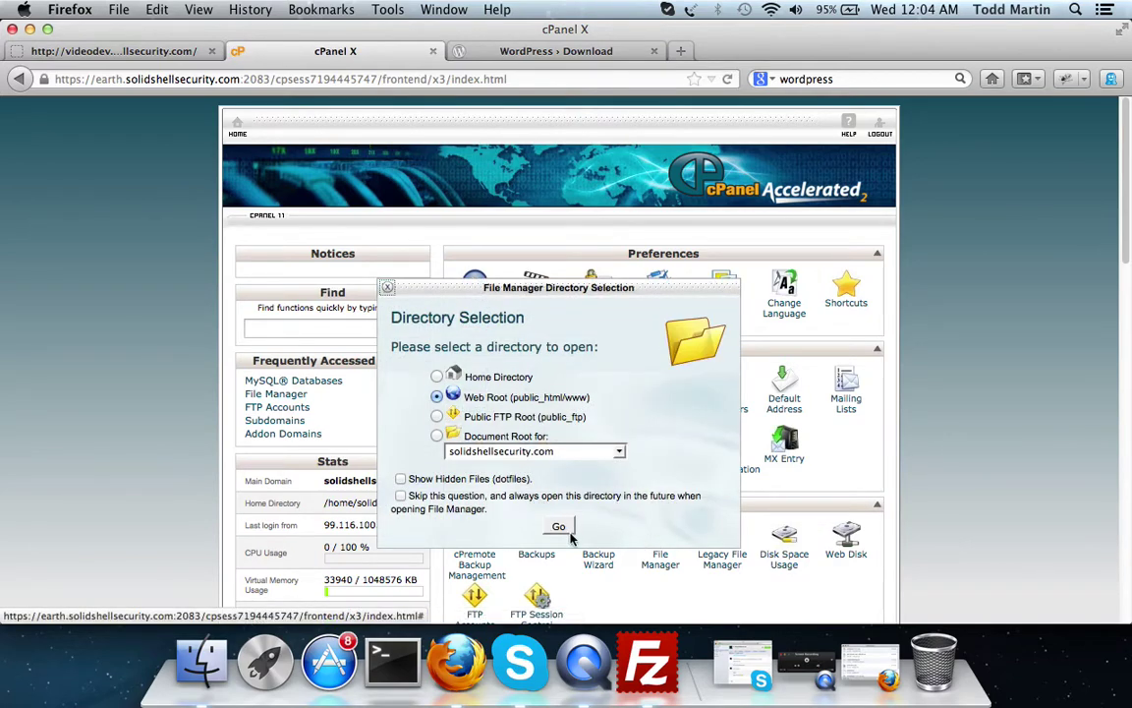
pyautogui.click(559, 527)
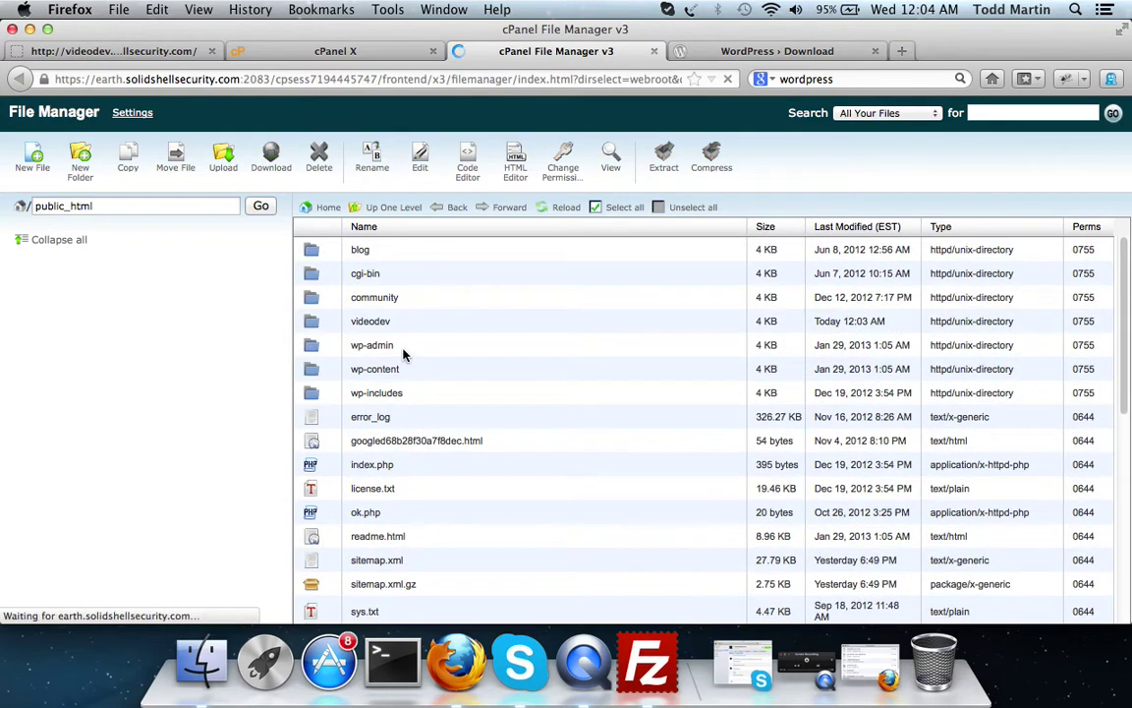
pyautogui.doubleClick(396, 321)
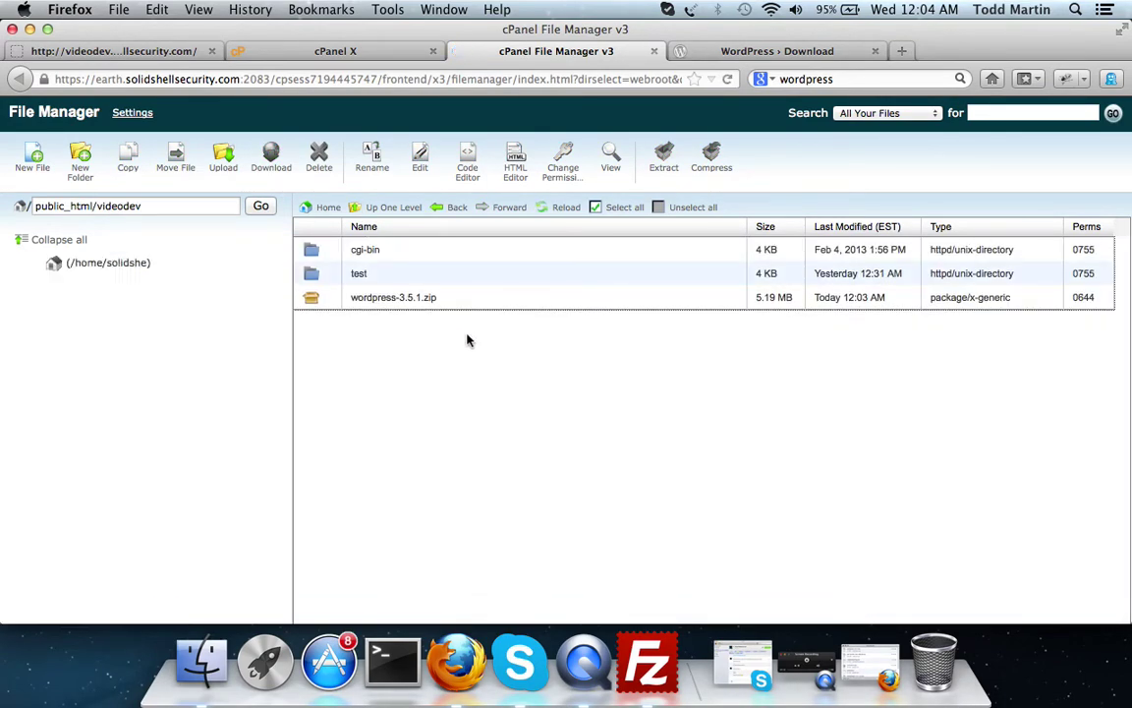
pyautogui.click(585, 295)
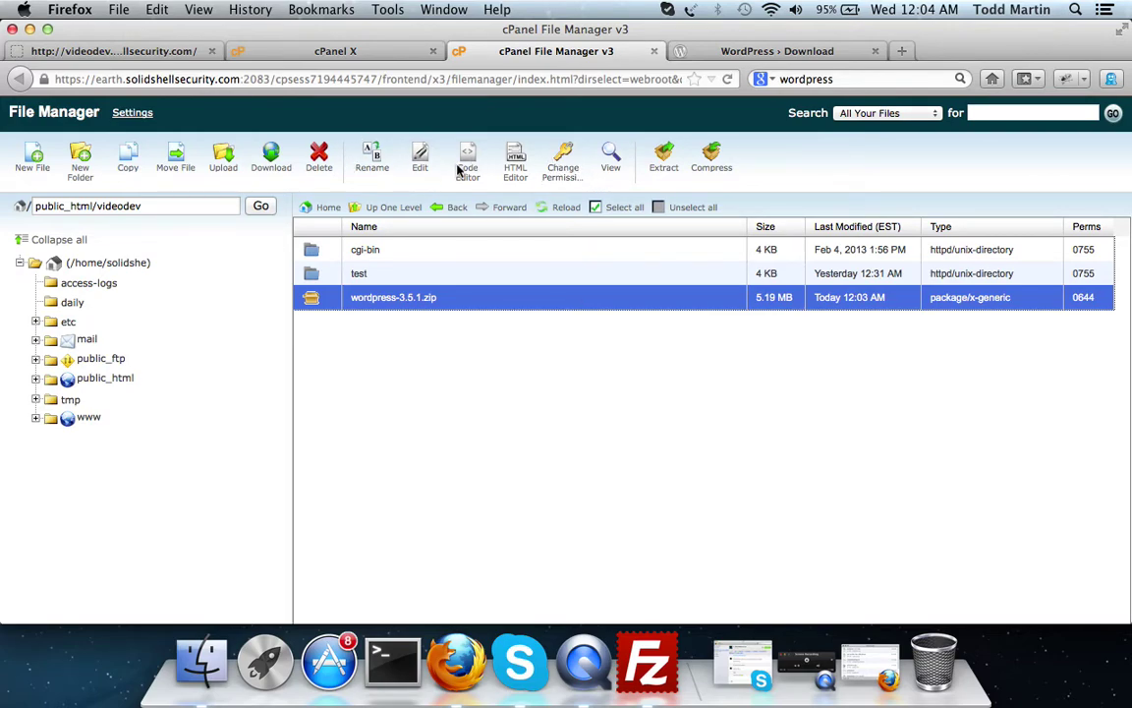
# Extract the zip into public_html/videodev and close the extraction results
pyautogui.click(664, 162)
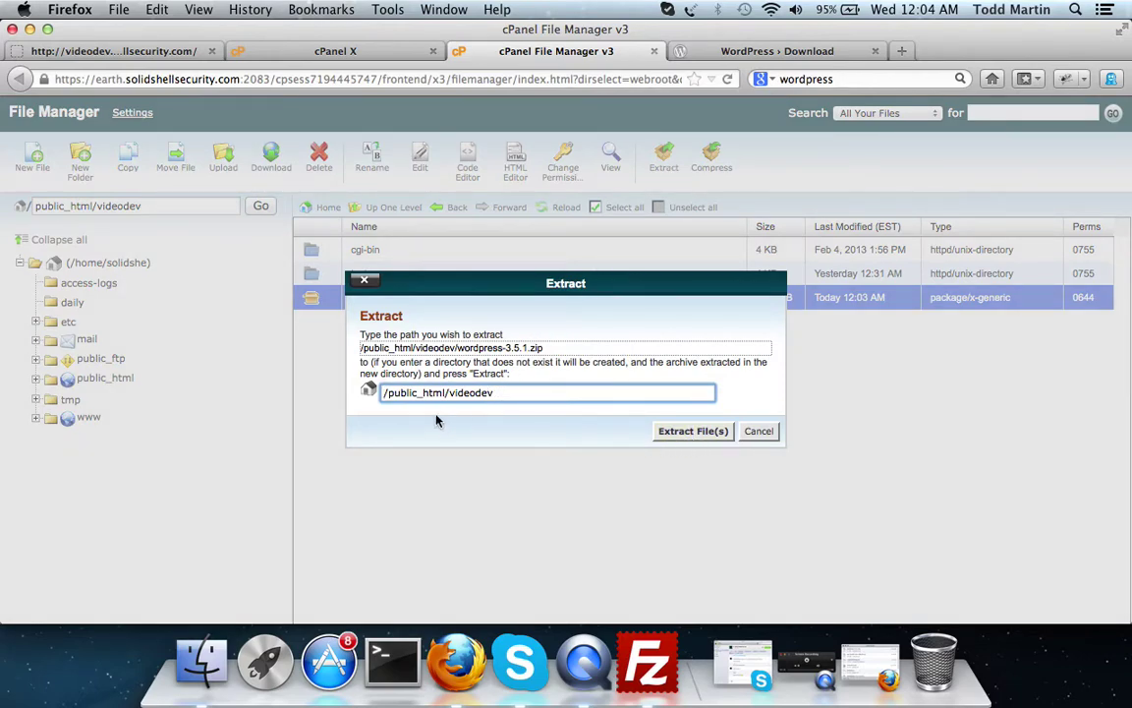
pyautogui.moveTo(504, 389); pyautogui.dragTo(451, 391)
pyautogui.click(901, 50)
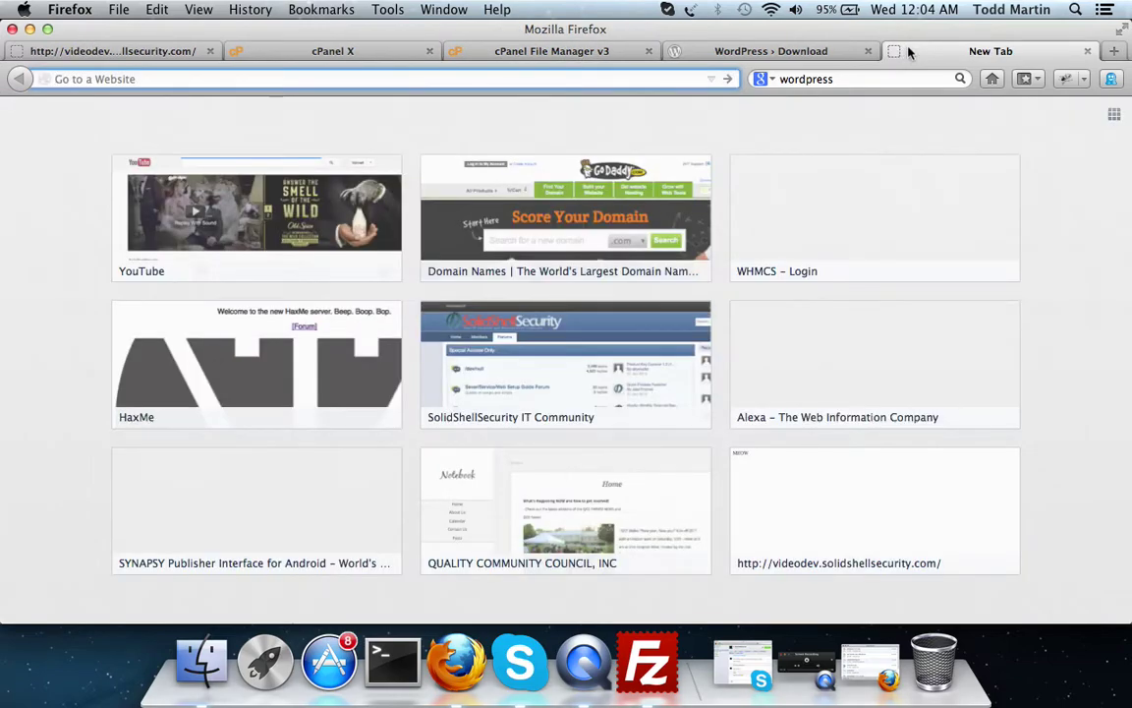
pyautogui.press('super+w')
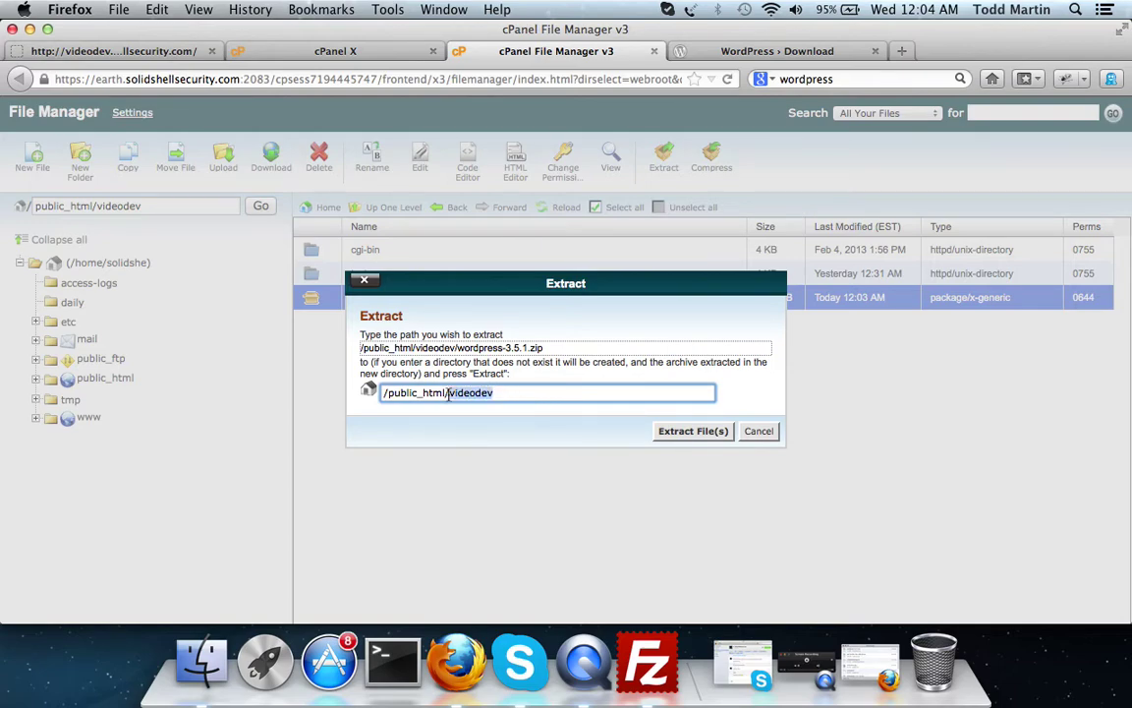
pyautogui.click(513, 393)
pyautogui.click(684, 432)
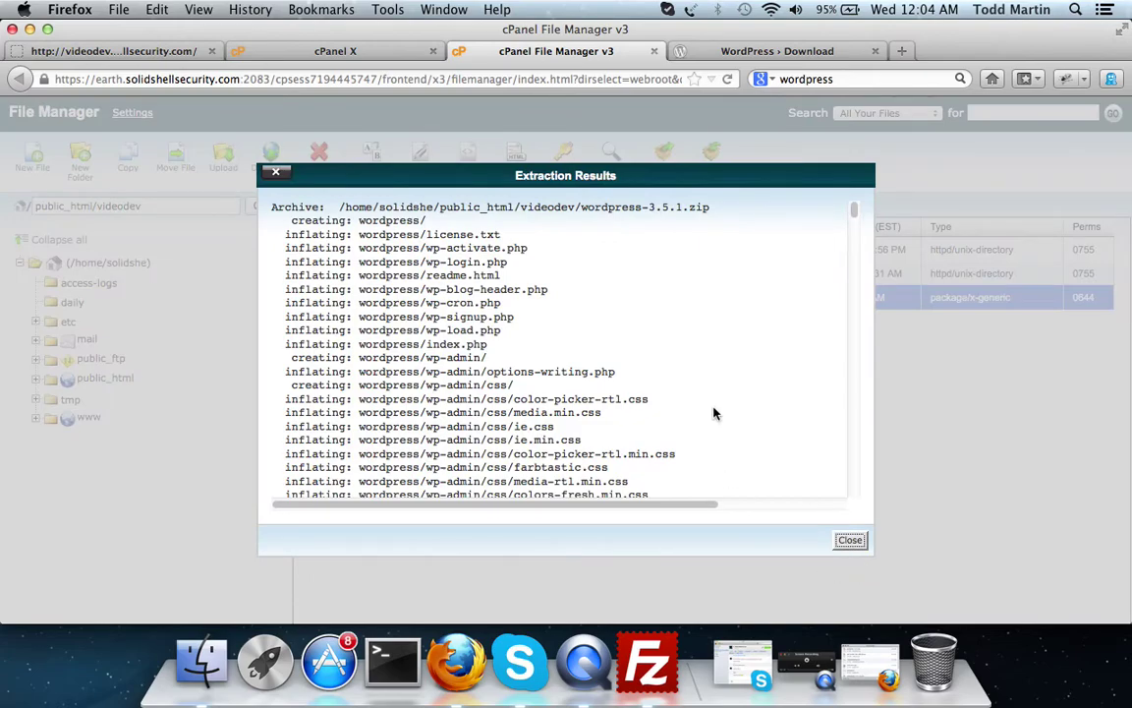
pyautogui.scroll(-15, 694, 385)
pyautogui.scroll(-15, 694, 387)
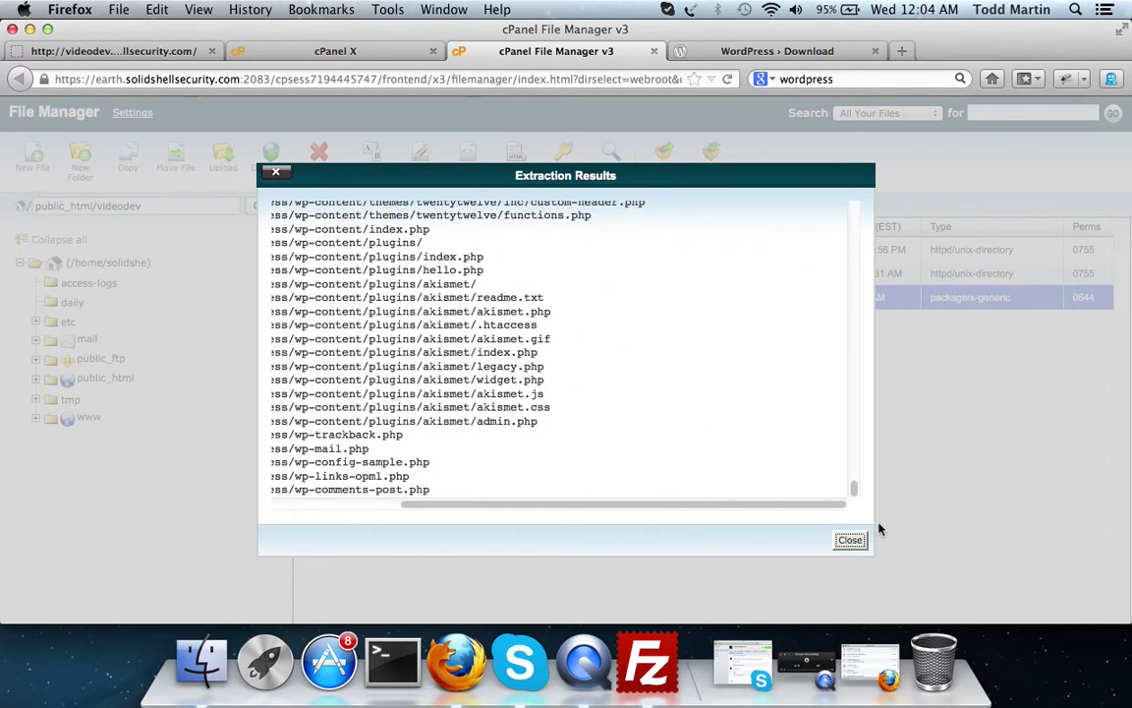
pyautogui.click(850, 541)
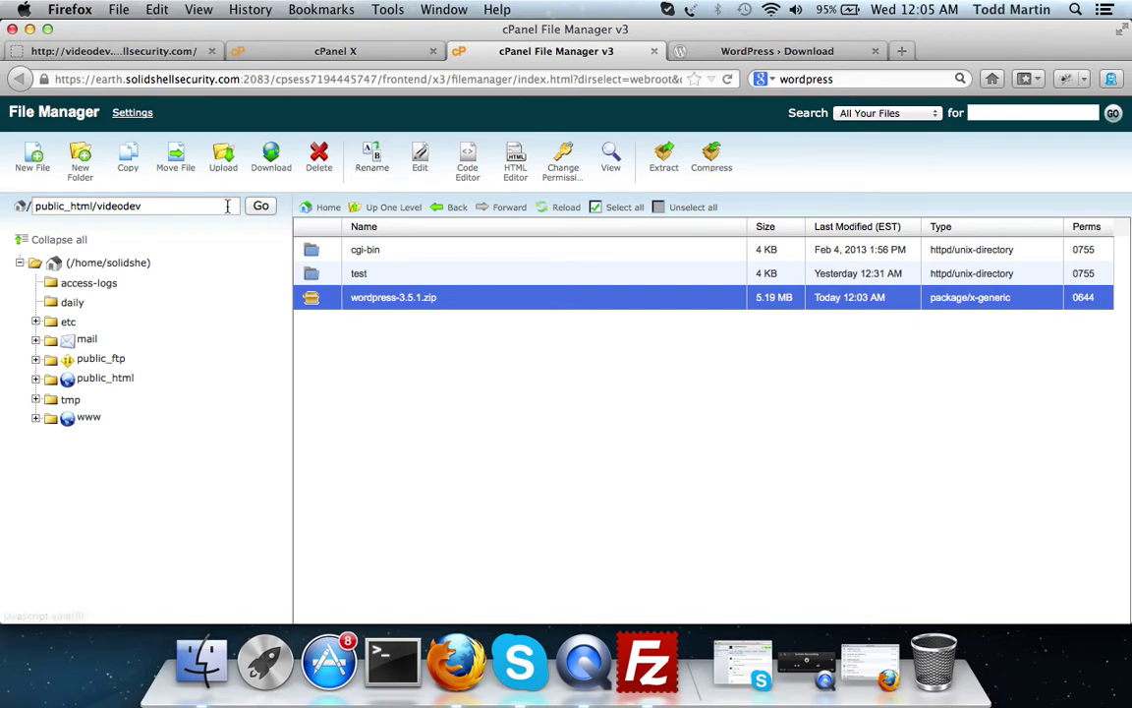
# Inspect the new wordpress folder beside wordpress-3.5.1.zip in www/videodev, then return to the WordPress Download tab
pyautogui.click(86, 420)
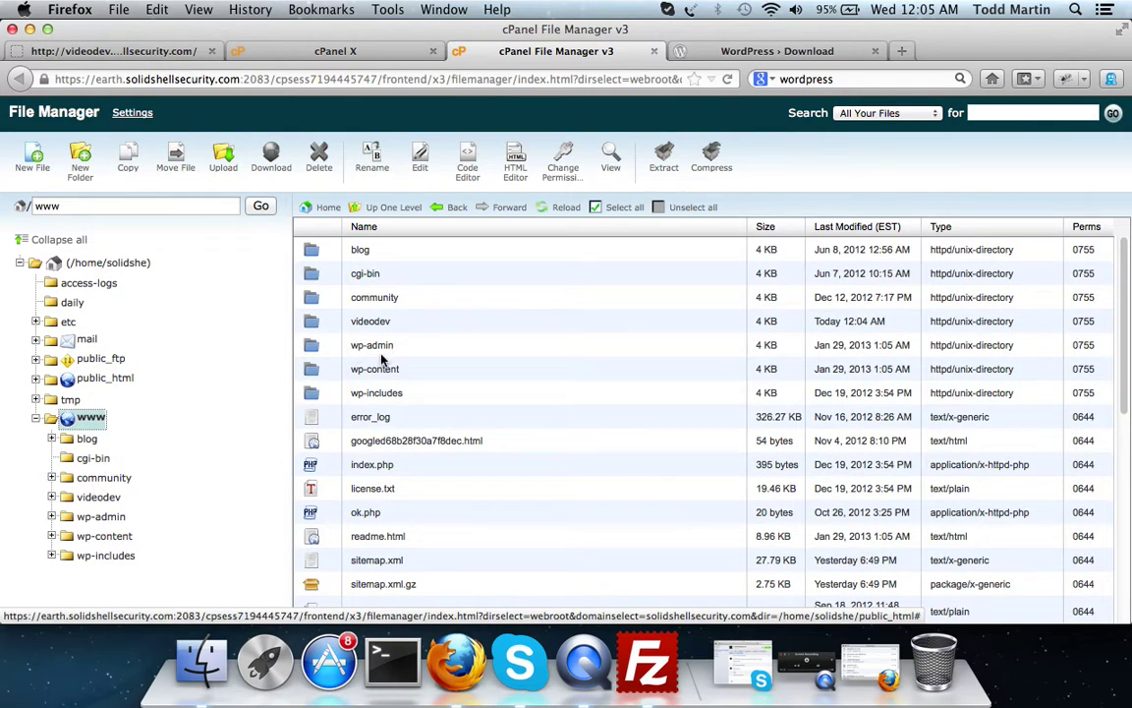
pyautogui.doubleClick(384, 321)
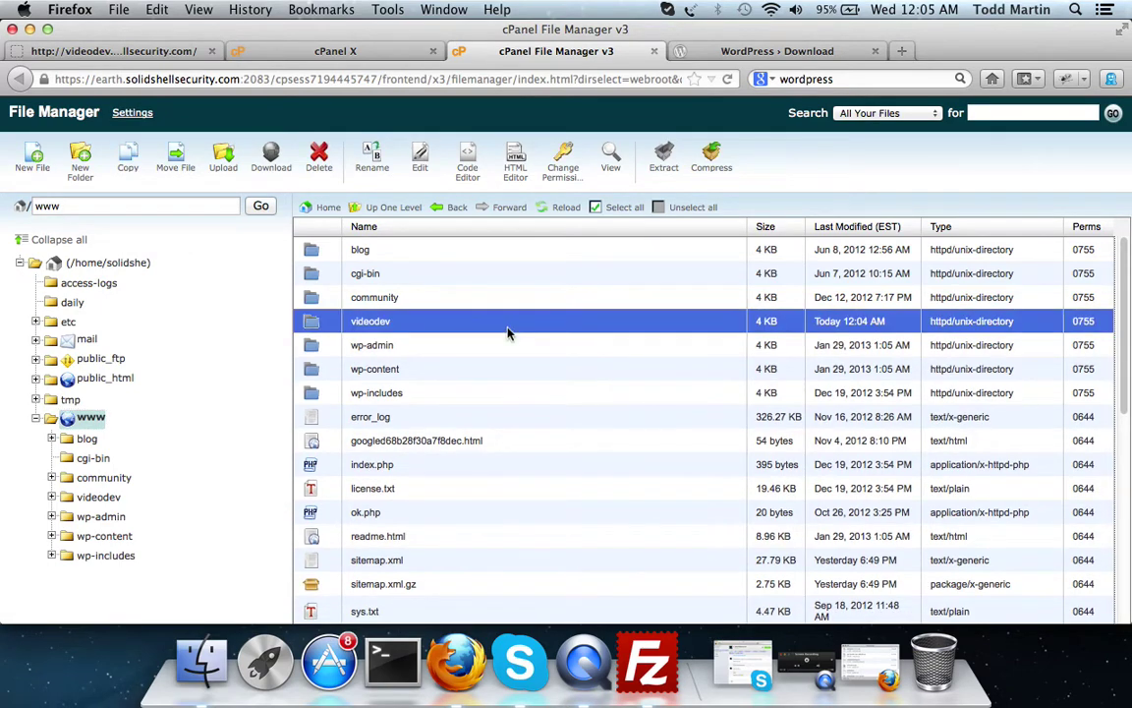
pyautogui.click(413, 305)
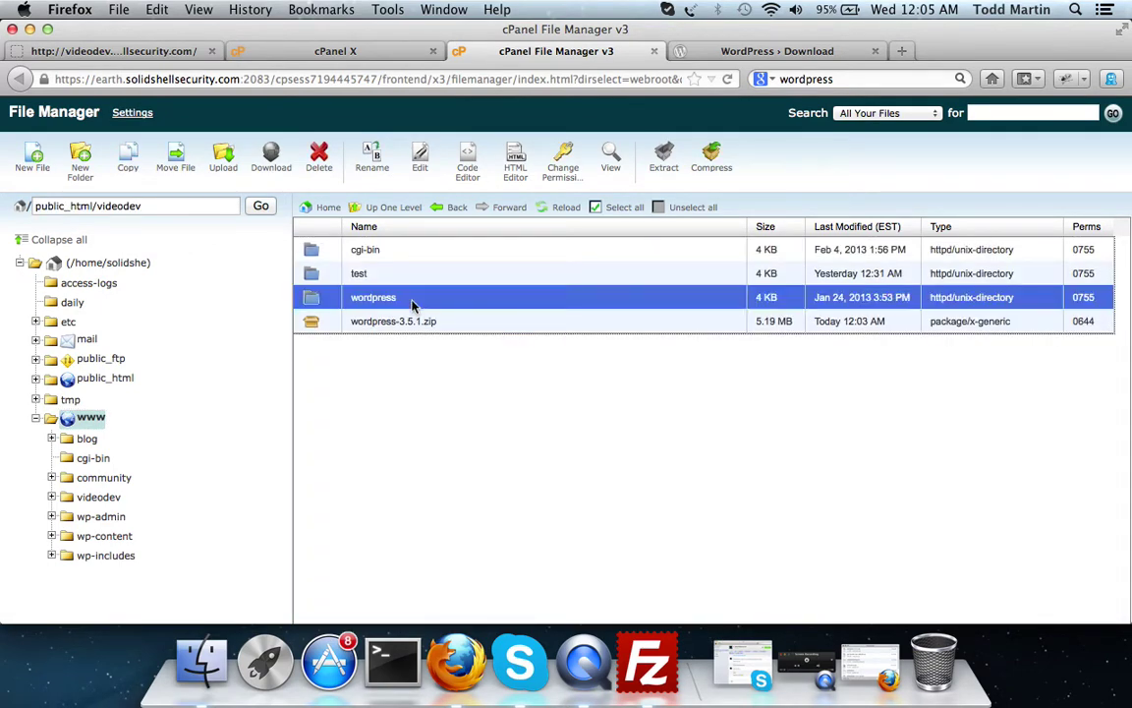
pyautogui.doubleClick(412, 304)
pyautogui.click(412, 305)
pyautogui.rightClick(413, 305)
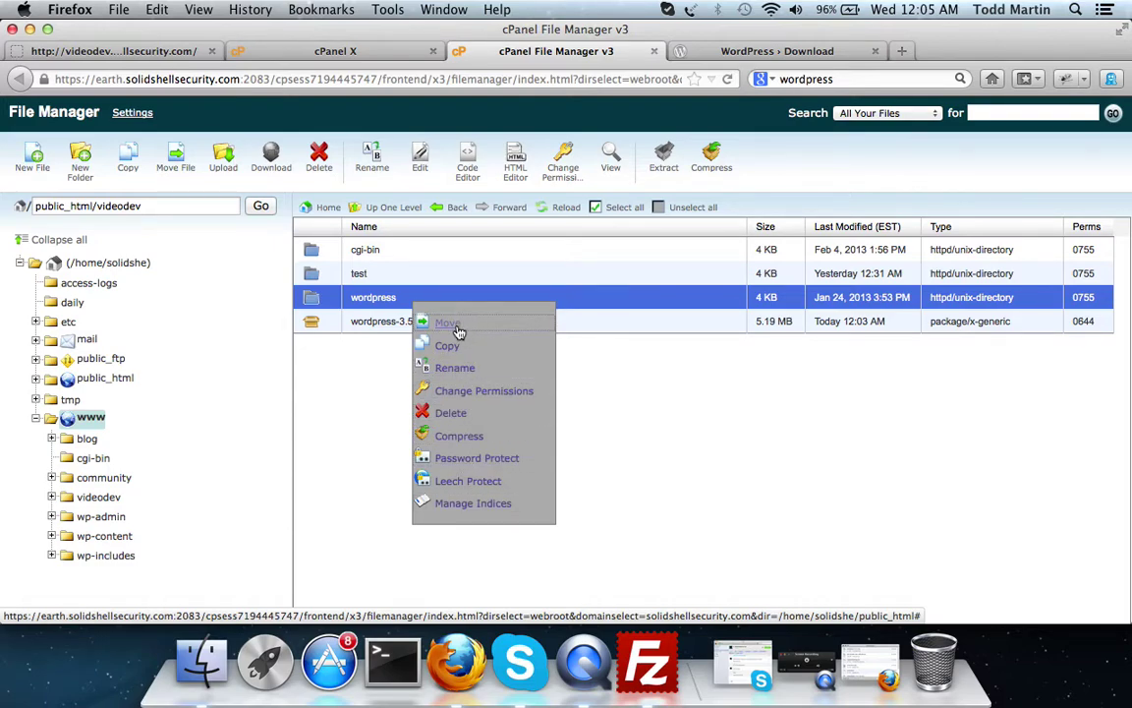
pyautogui.click(369, 325)
pyautogui.rightClick(369, 331)
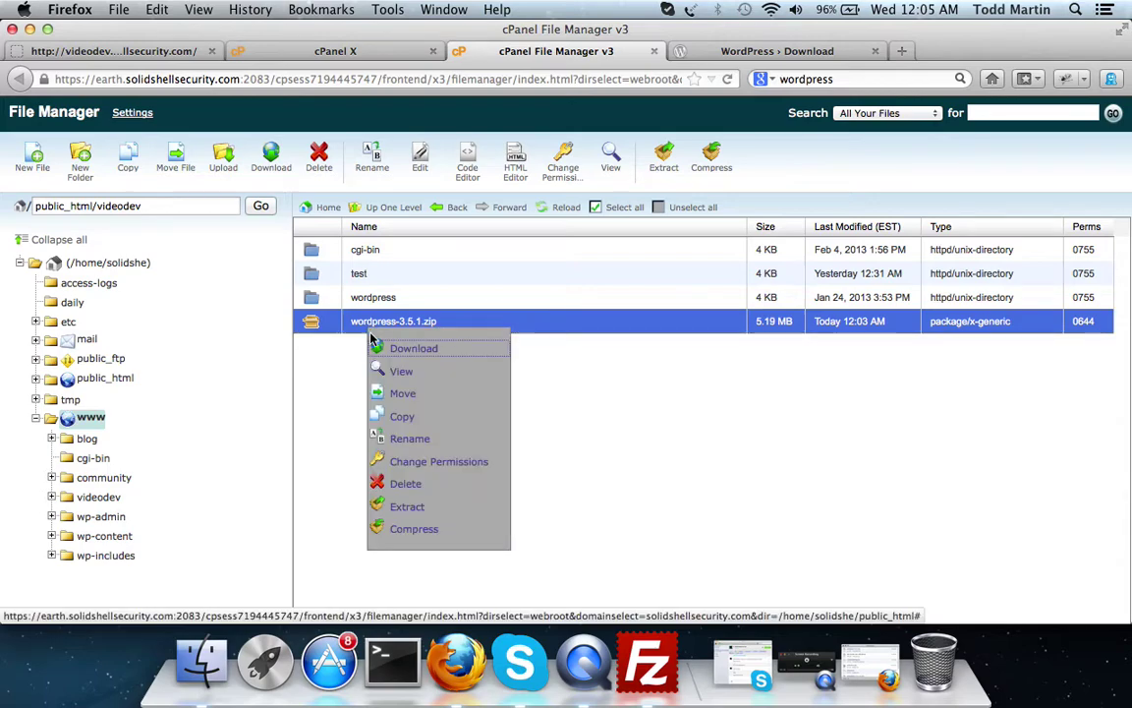
pyautogui.click(574, 392)
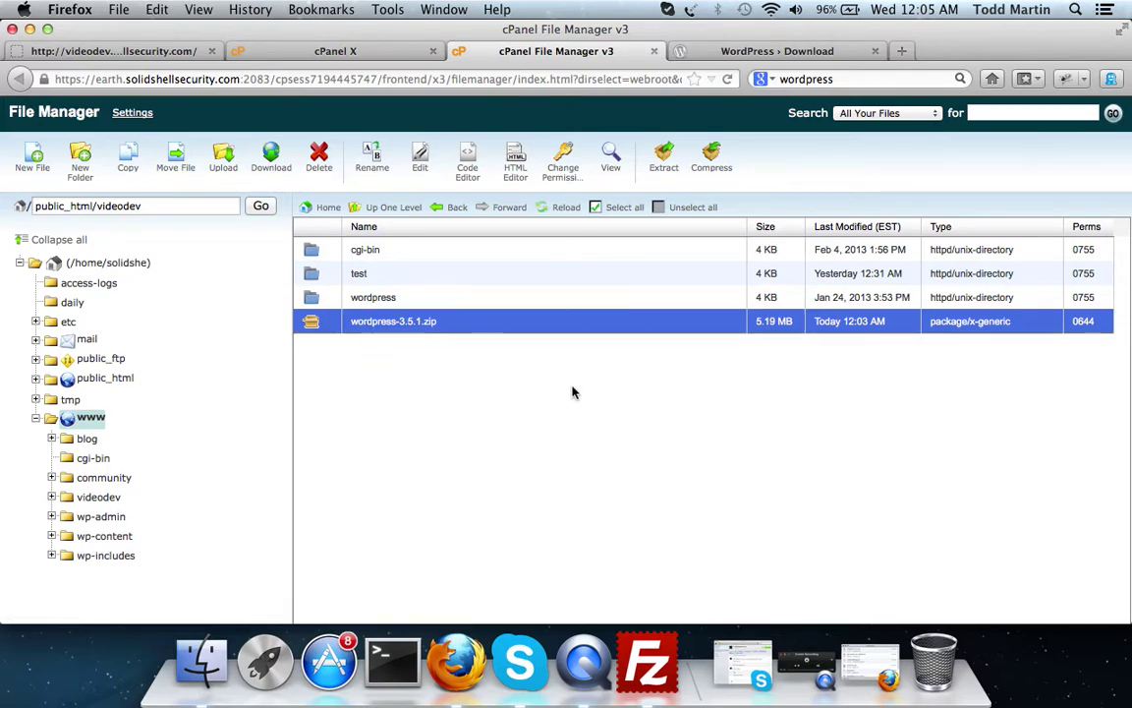
pyautogui.click(843, 53)
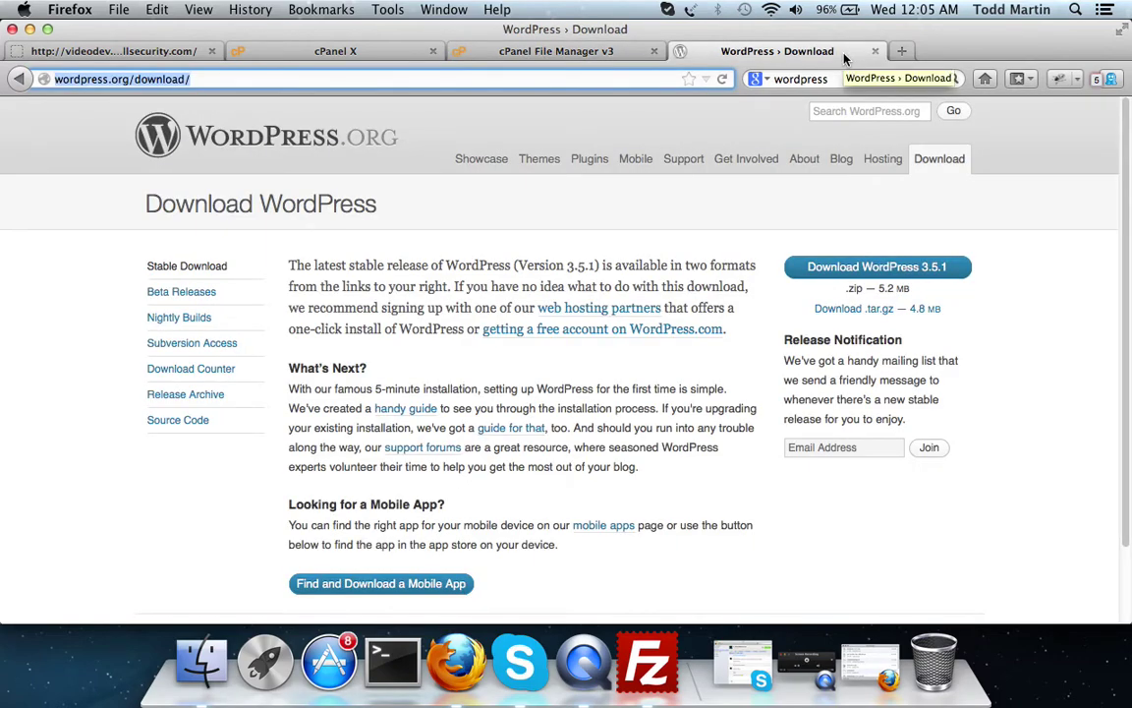
# Load videodev.solidshellsecurity.com/wordpress/, which shows the missing wp-config.php notice
pyautogui.write('videodev.solidshellsecurity.com/')
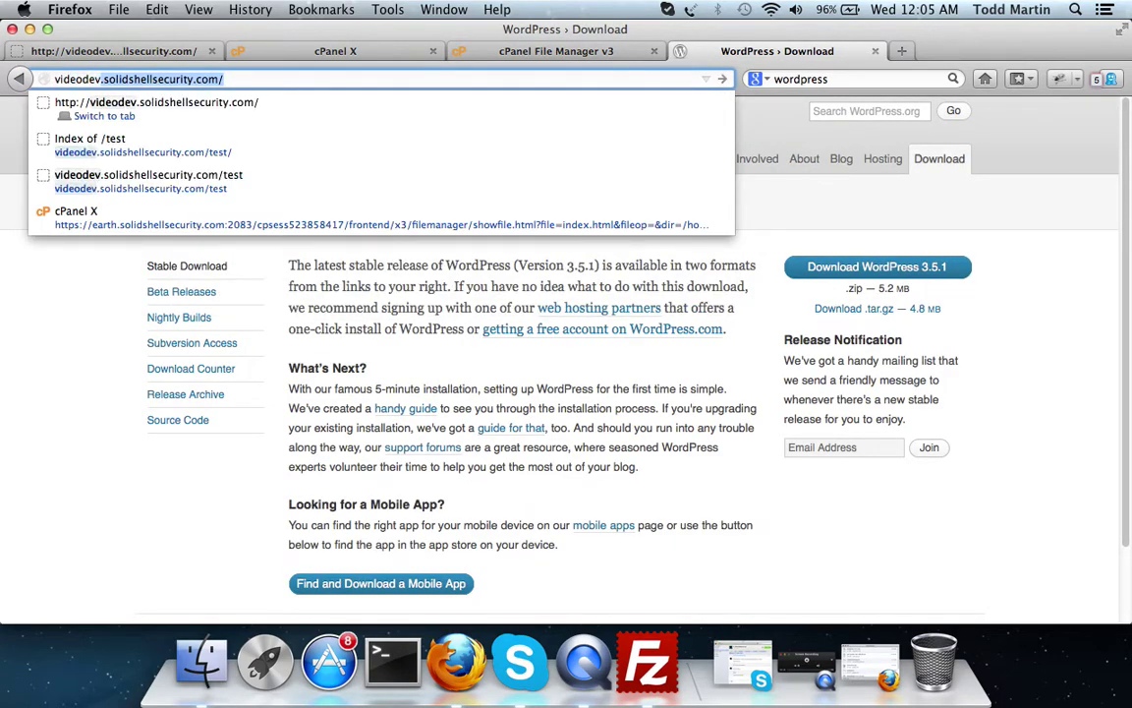
pyautogui.press('Return')
pyautogui.click(261, 75)
pyautogui.press('Return')
pyautogui.click(242, 87)
pyautogui.press('super+a')
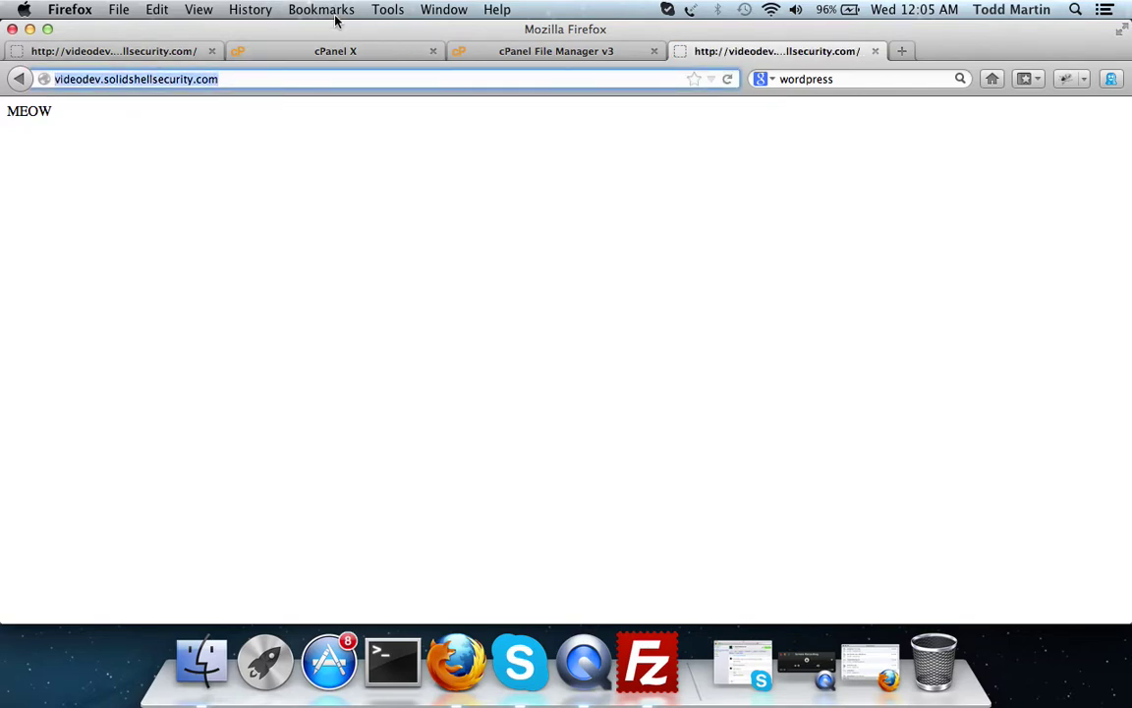
pyautogui.press('Right')
pyautogui.write('/te')
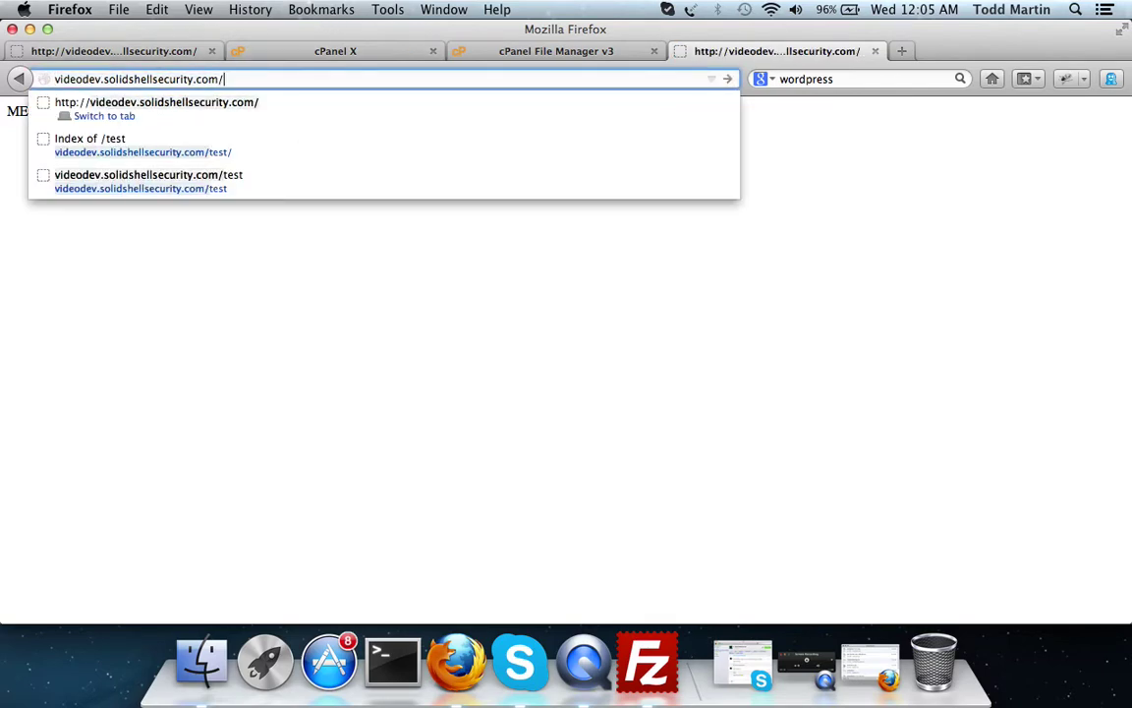
pyautogui.press('BackSpace')
pyautogui.write('wordpress')
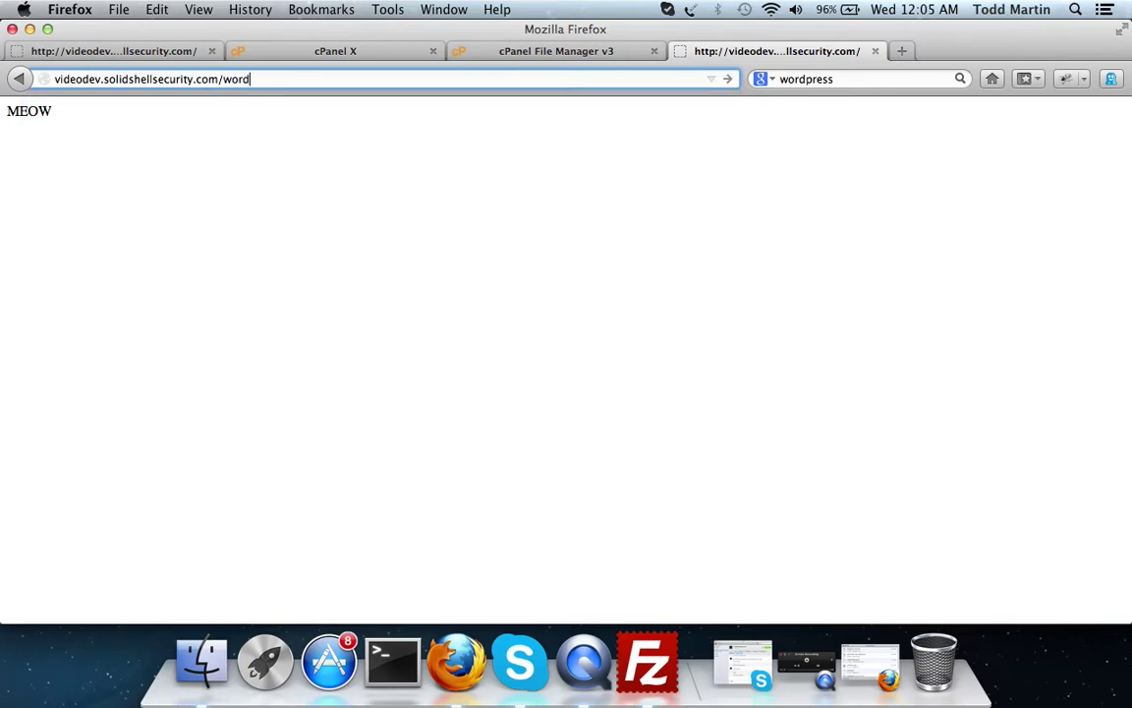
pyautogui.press('Return')
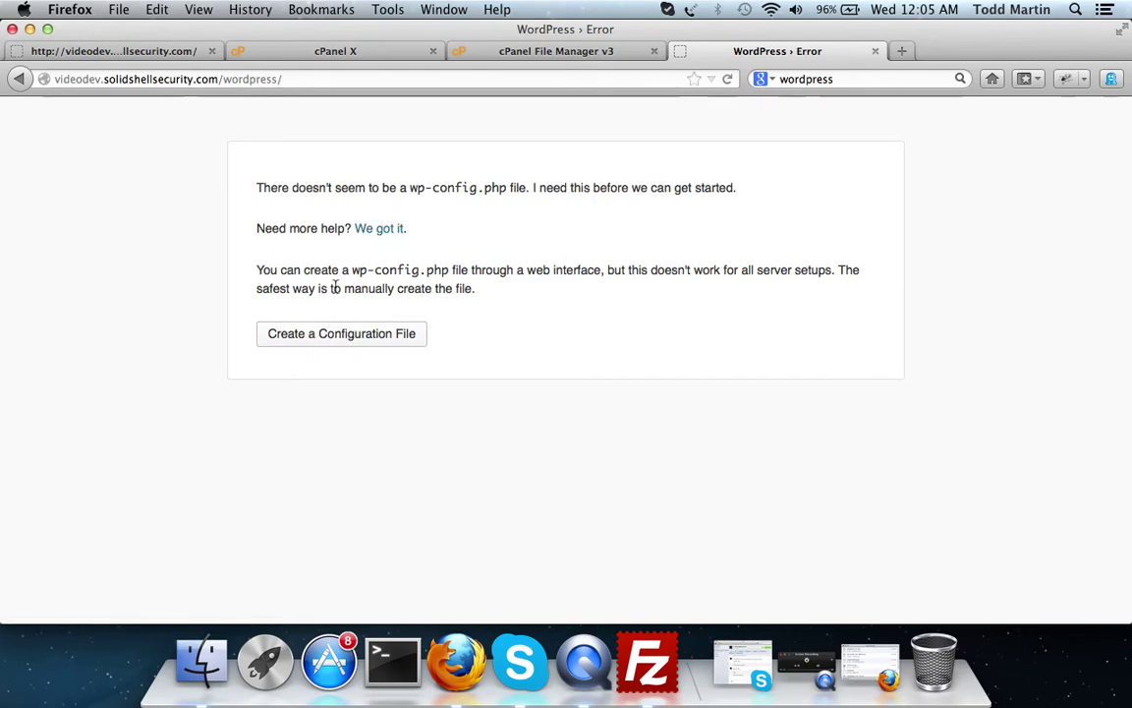
# Start the WordPress config wizard and enter solidshe_wordpress as the Database Name
pyautogui.click(367, 331)
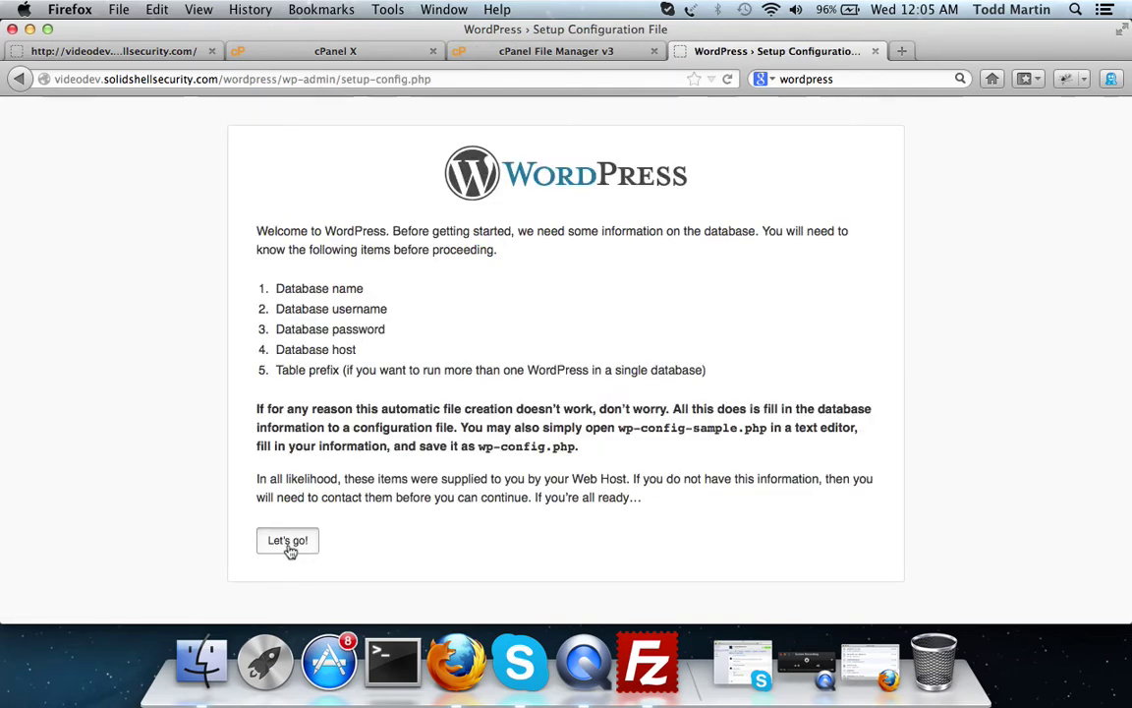
pyautogui.click(289, 543)
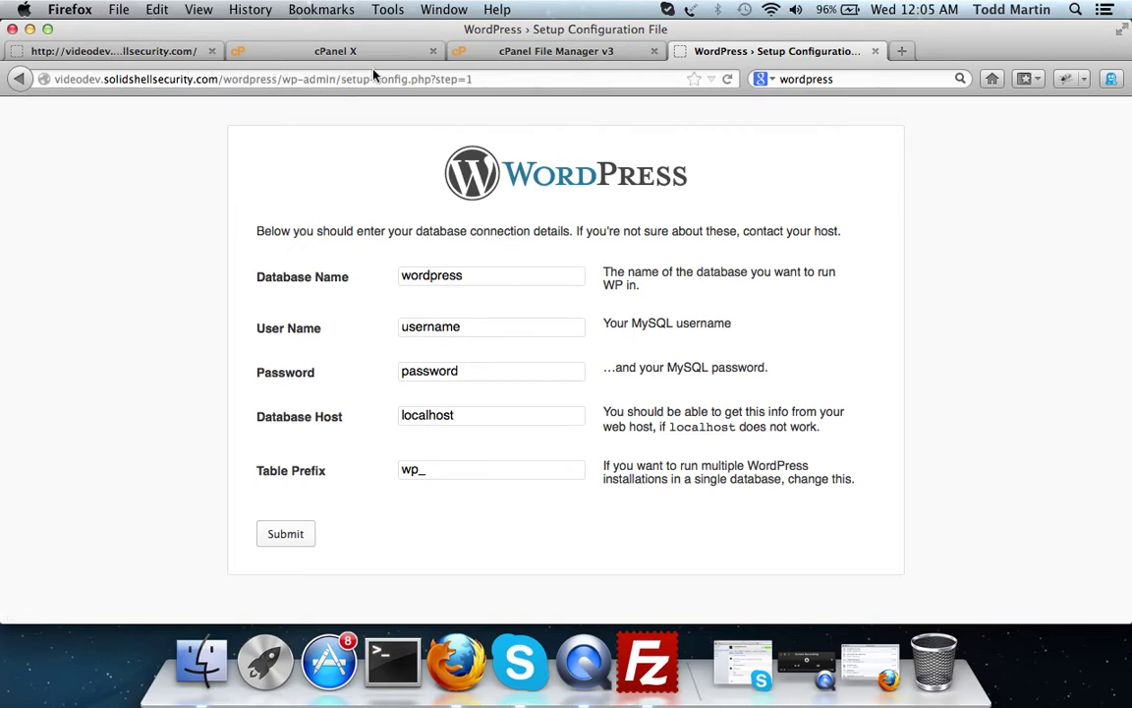
pyautogui.moveTo(527, 271); pyautogui.dragTo(403, 267)
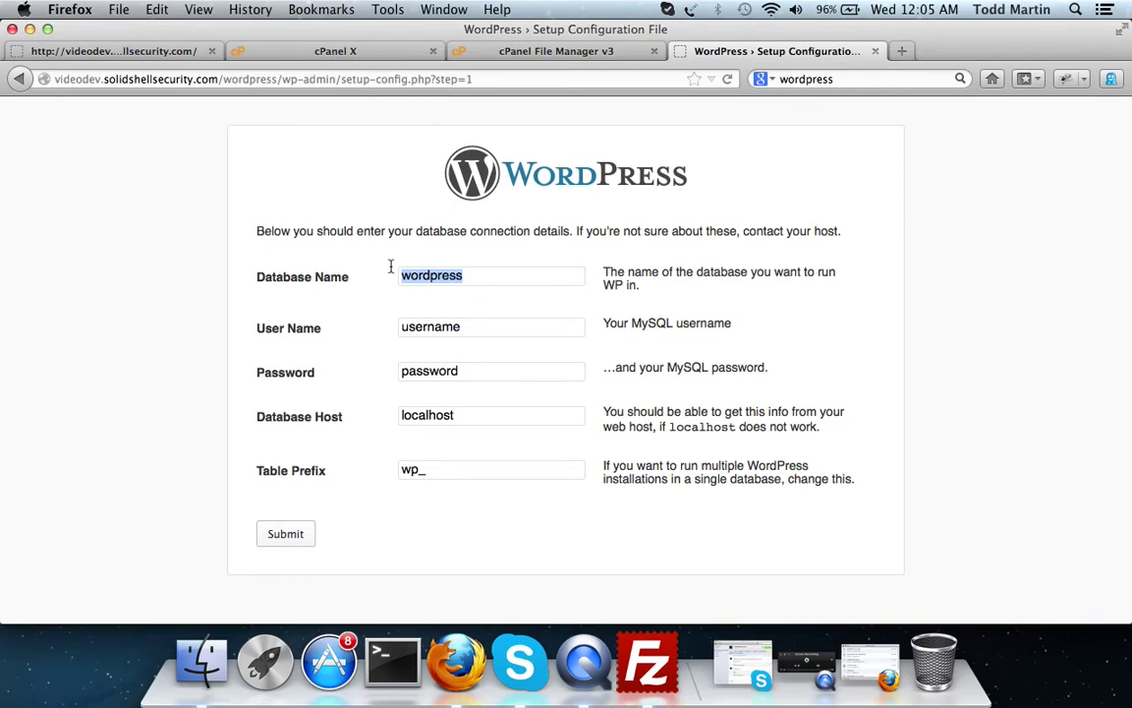
pyautogui.write('solidshe_')
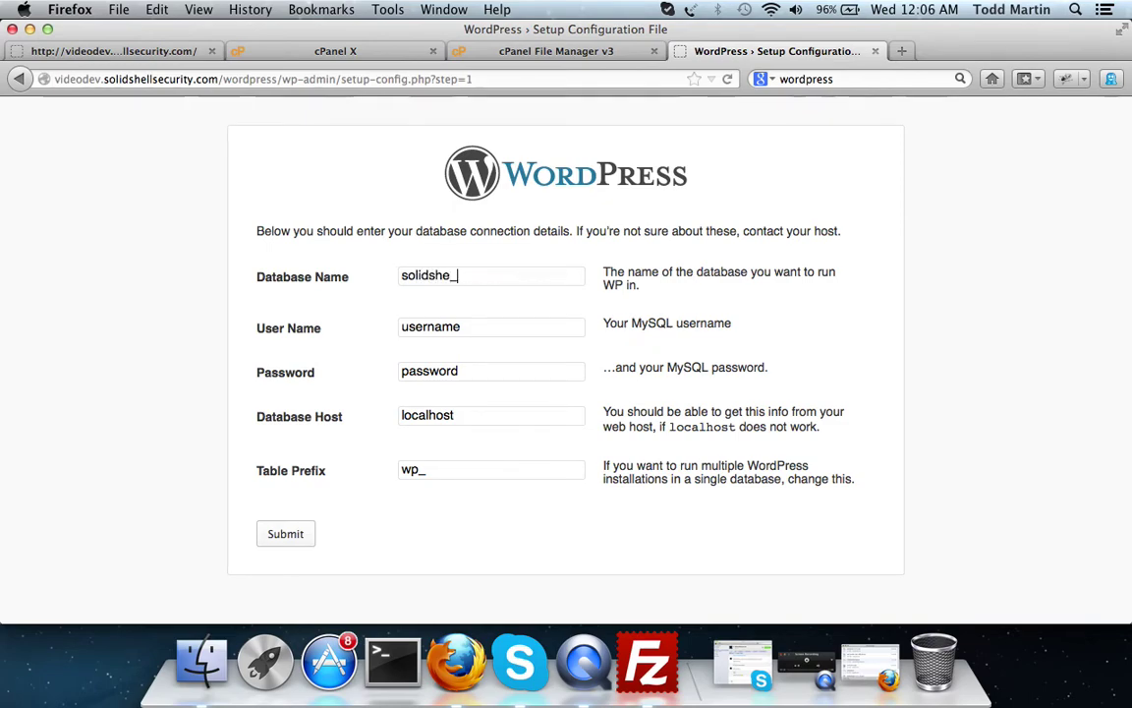
pyautogui.write('wordpress')
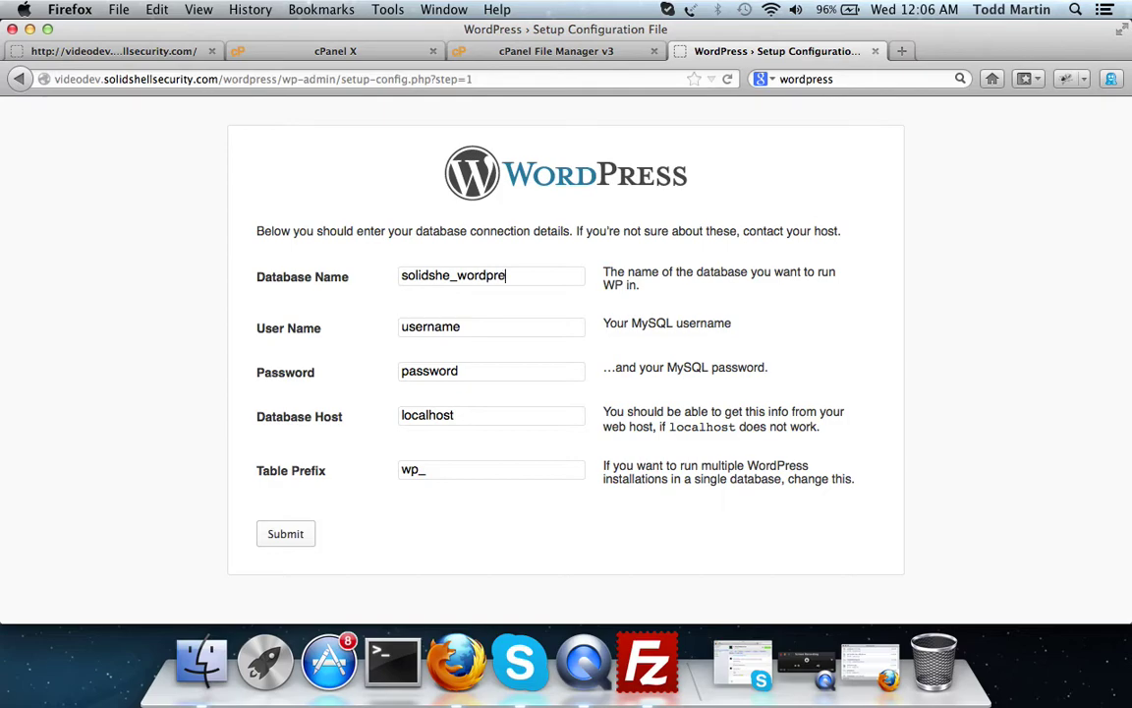
pyautogui.click(307, 52)
# Look up the solidshe_wordpress database on cPanel's MySQL Databases page
pyautogui.scroll(-5, 284, 481)
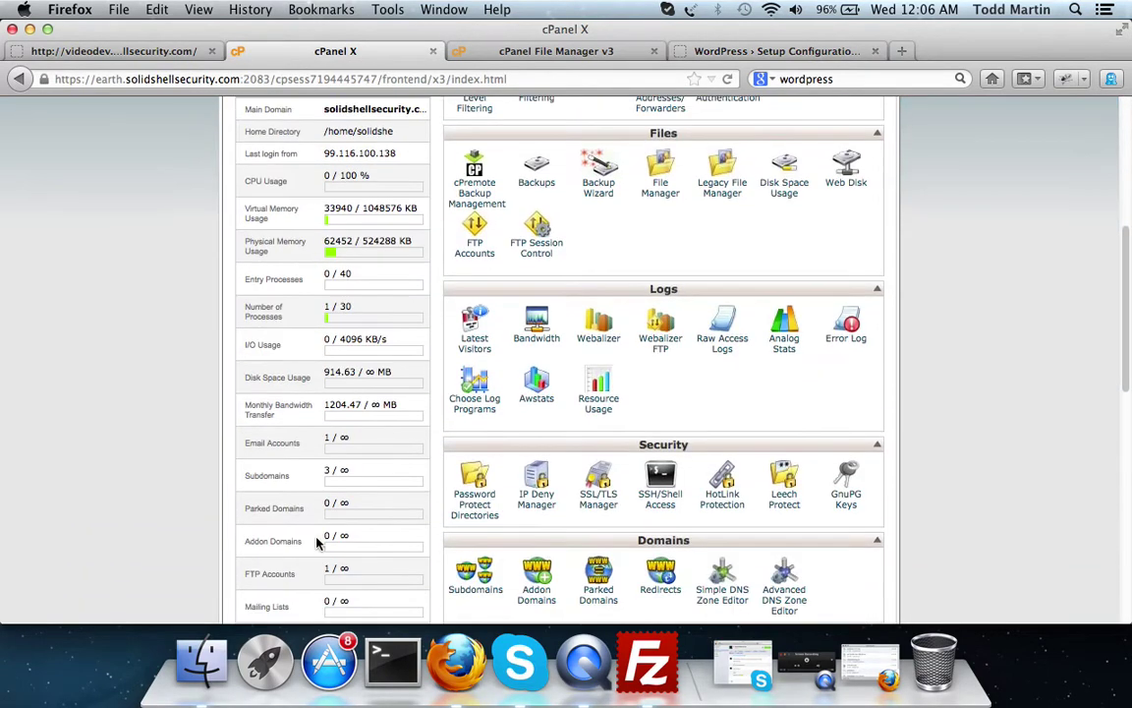
pyautogui.scroll(-5, 471, 491)
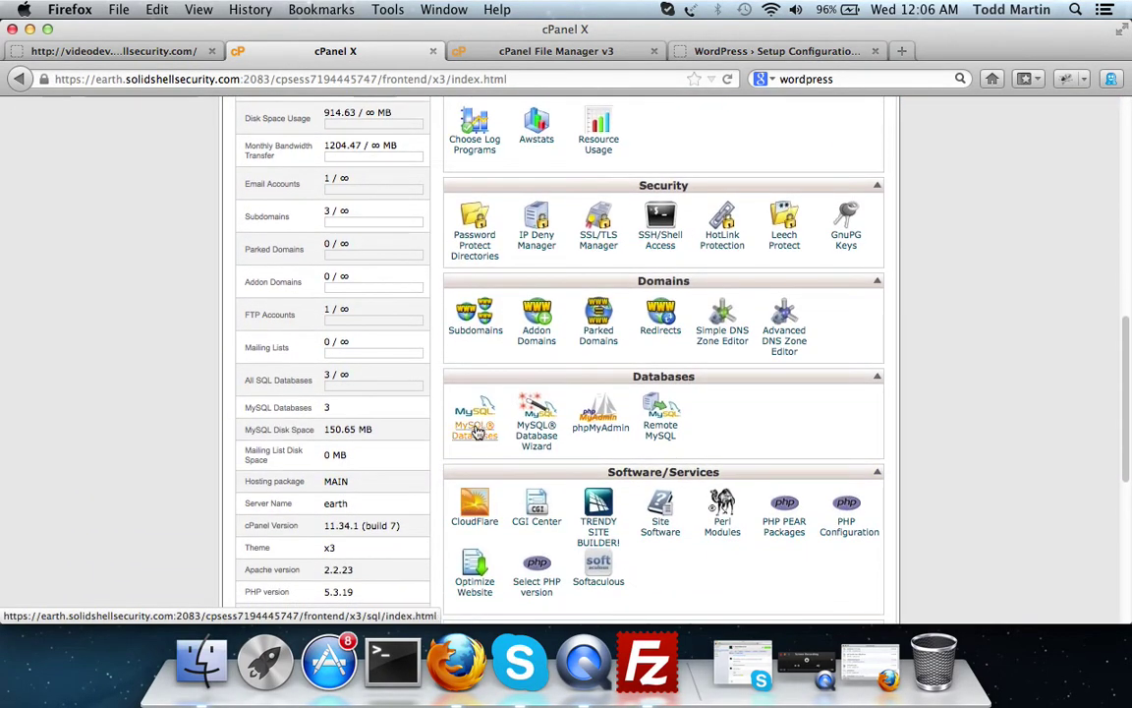
pyautogui.click(475, 422)
pyautogui.scroll(-5, 397, 462)
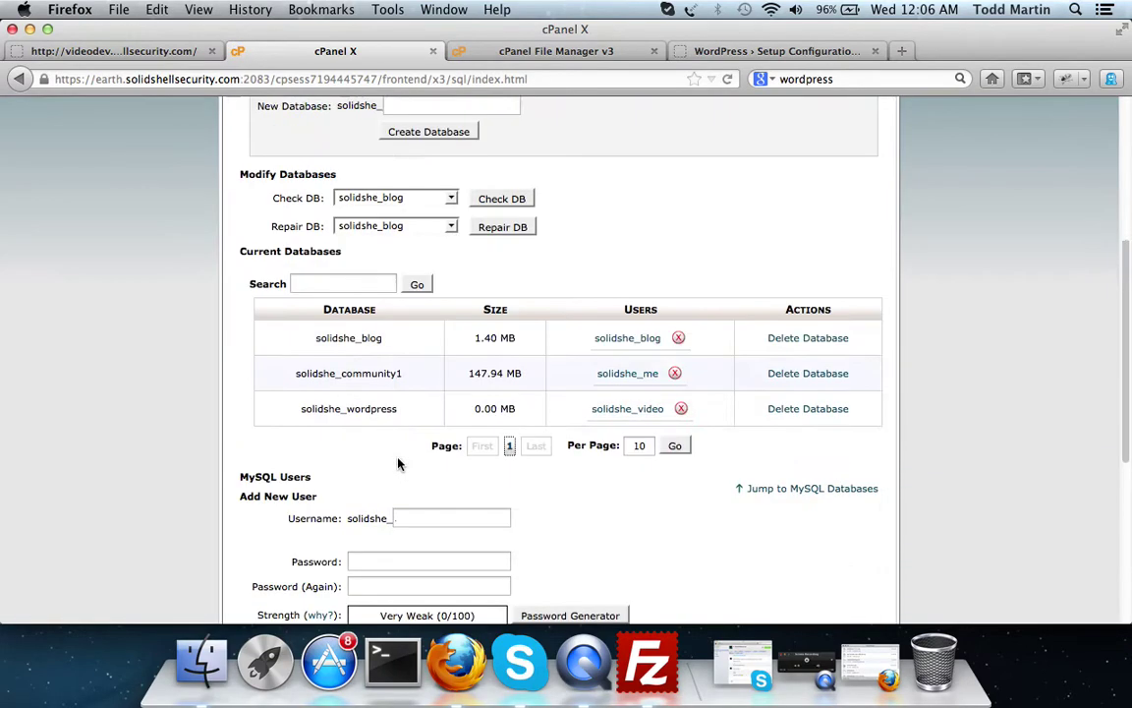
pyautogui.moveTo(401, 338); pyautogui.dragTo(296, 339)
# Enter the cPanel-listed MySQL user solidshe_video as the WordPress User Name
pyautogui.click(762, 51)
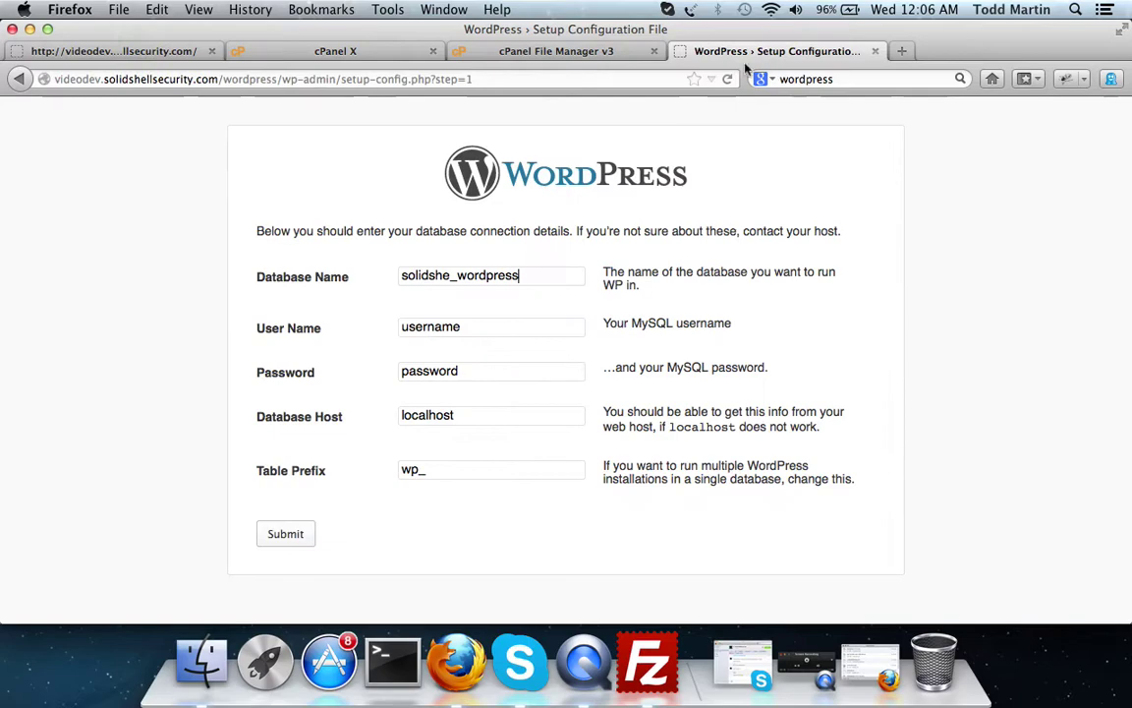
pyautogui.moveTo(488, 325); pyautogui.dragTo(369, 322)
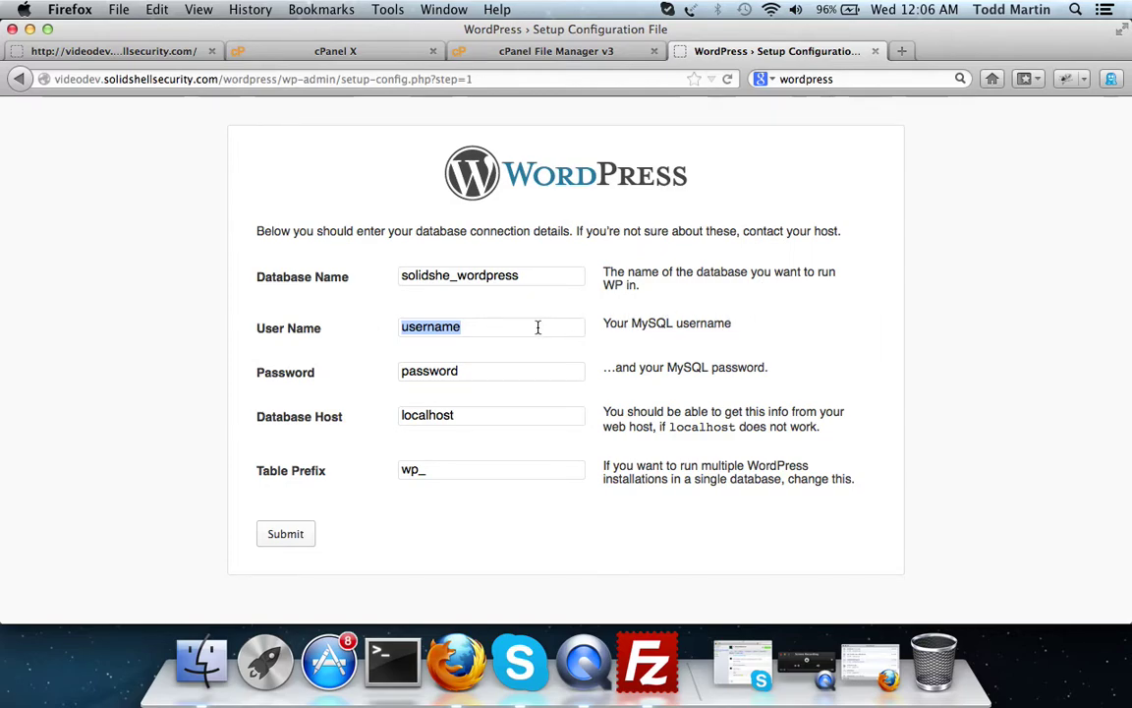
pyautogui.write('solidshe_vid')
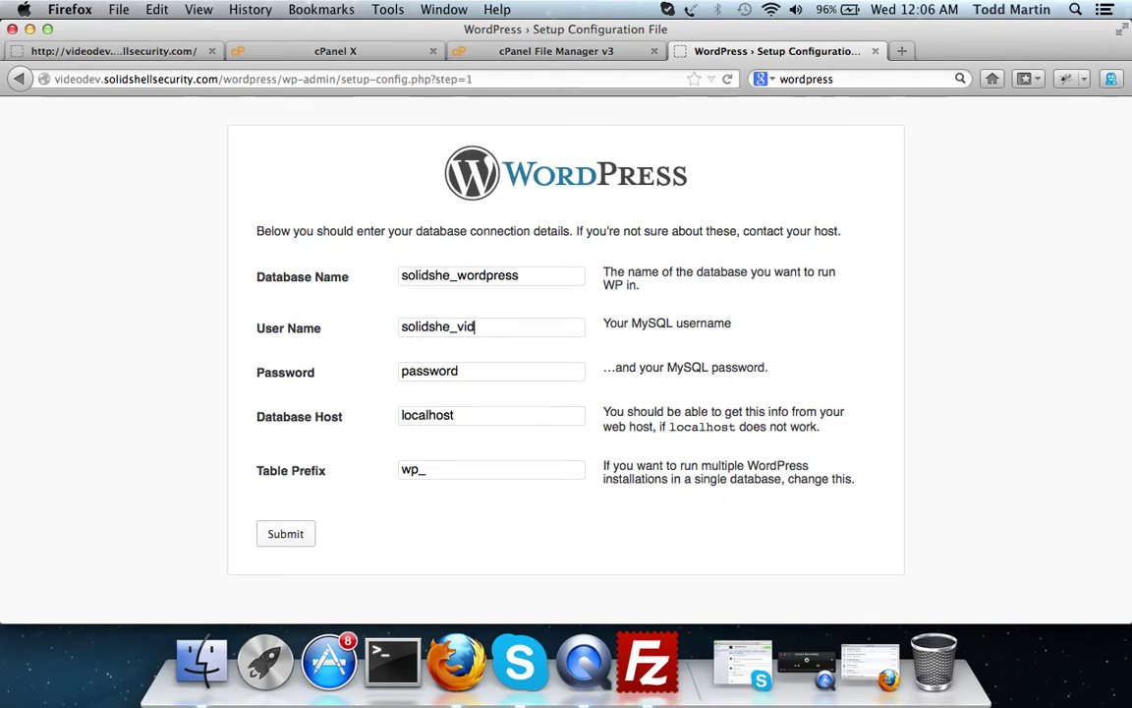
pyautogui.click(381, 49)
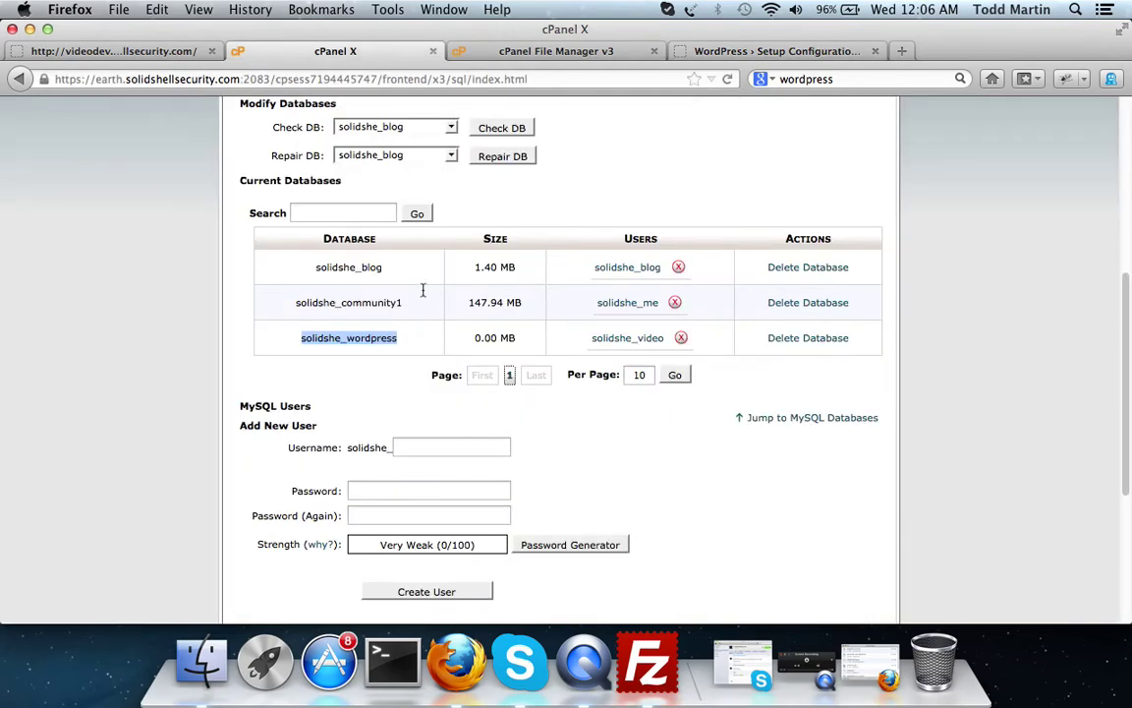
pyautogui.scroll(-5, 328, 594)
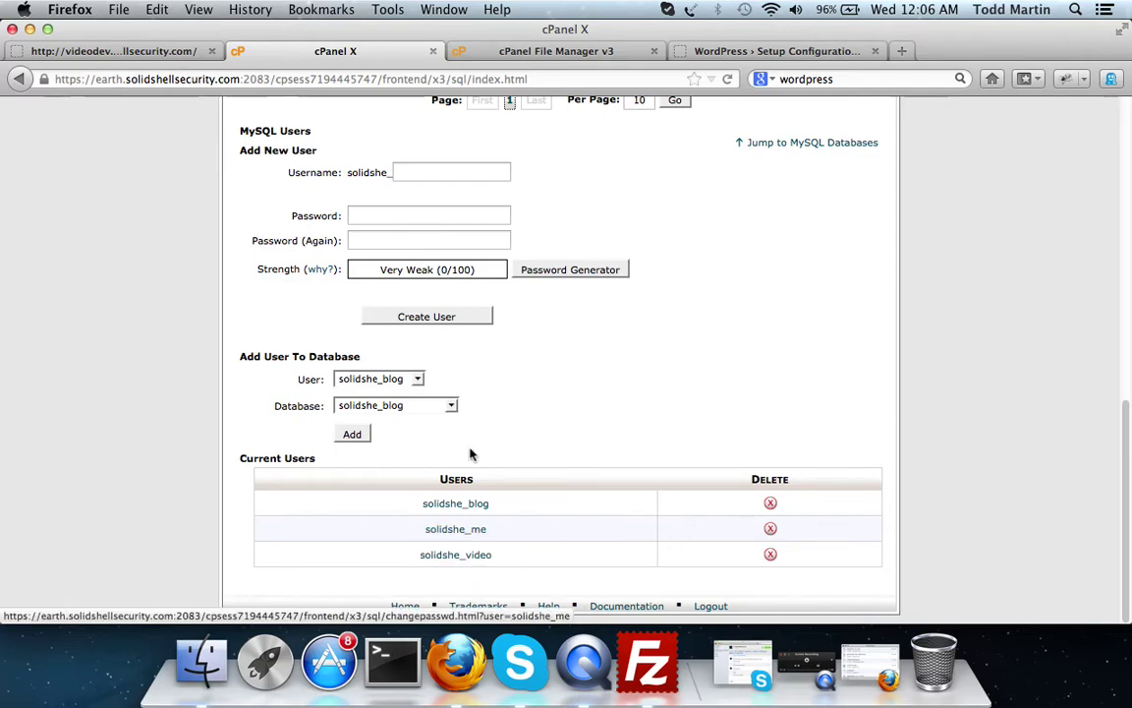
pyautogui.scroll(7, 470, 454)
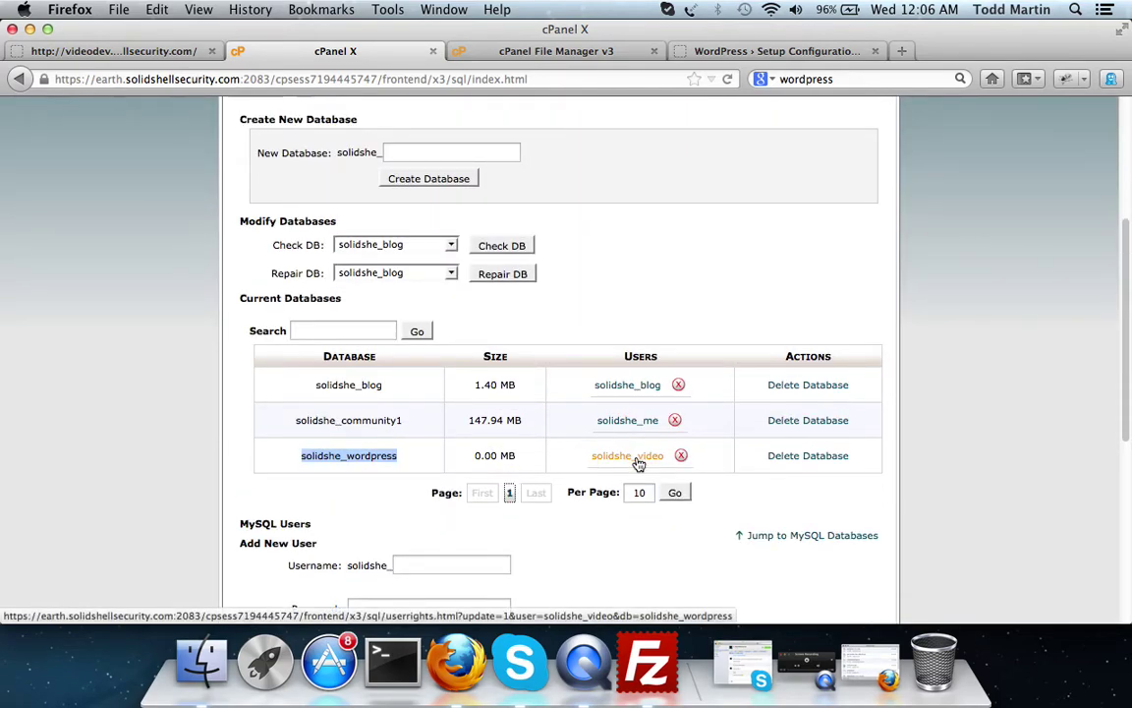
pyautogui.click(747, 54)
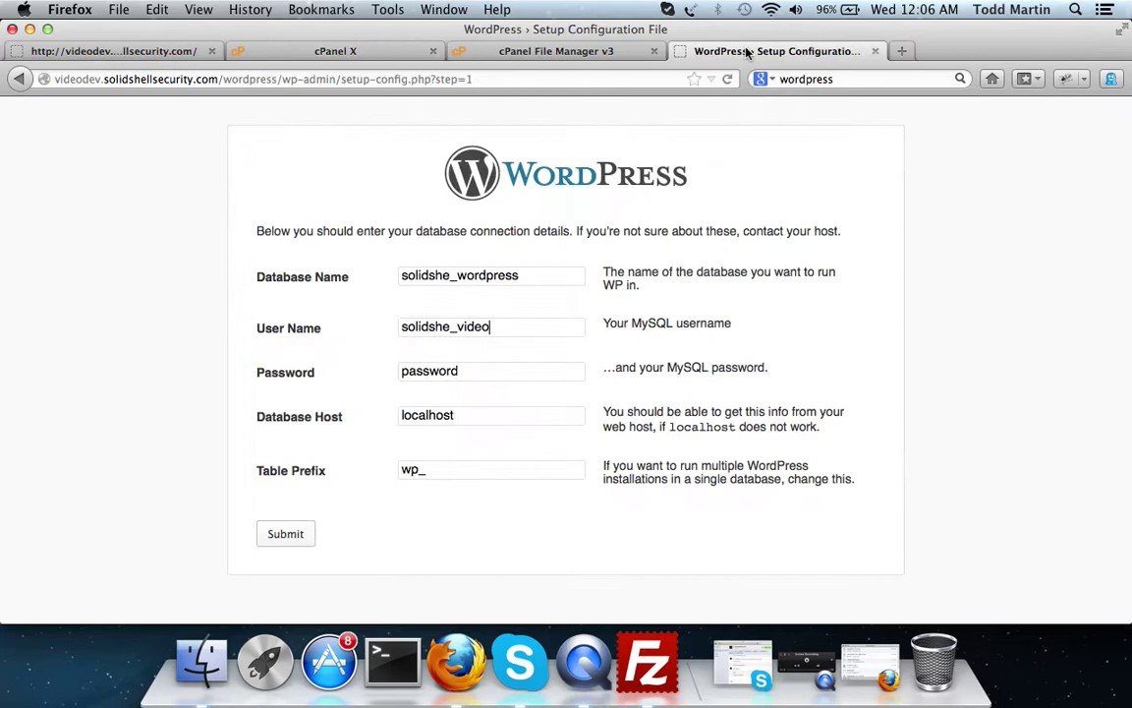
pyautogui.click(303, 372)
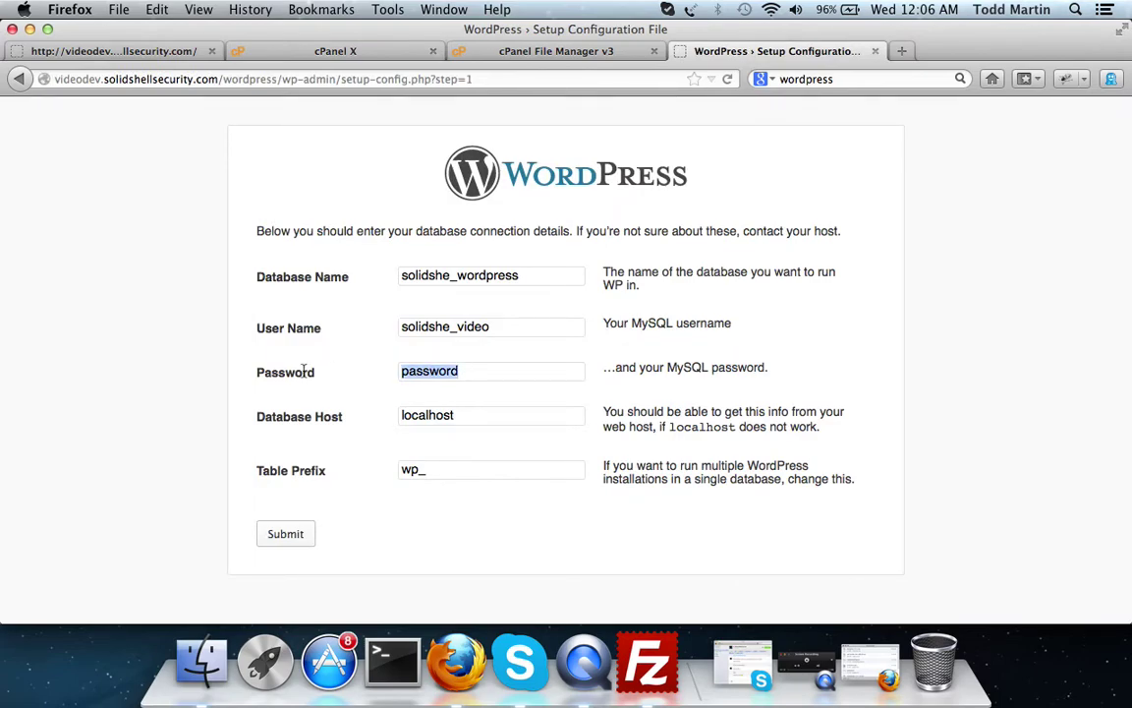
# Type the MySQL database password into the WordPress Password field
pyautogui.press('BackSpace')
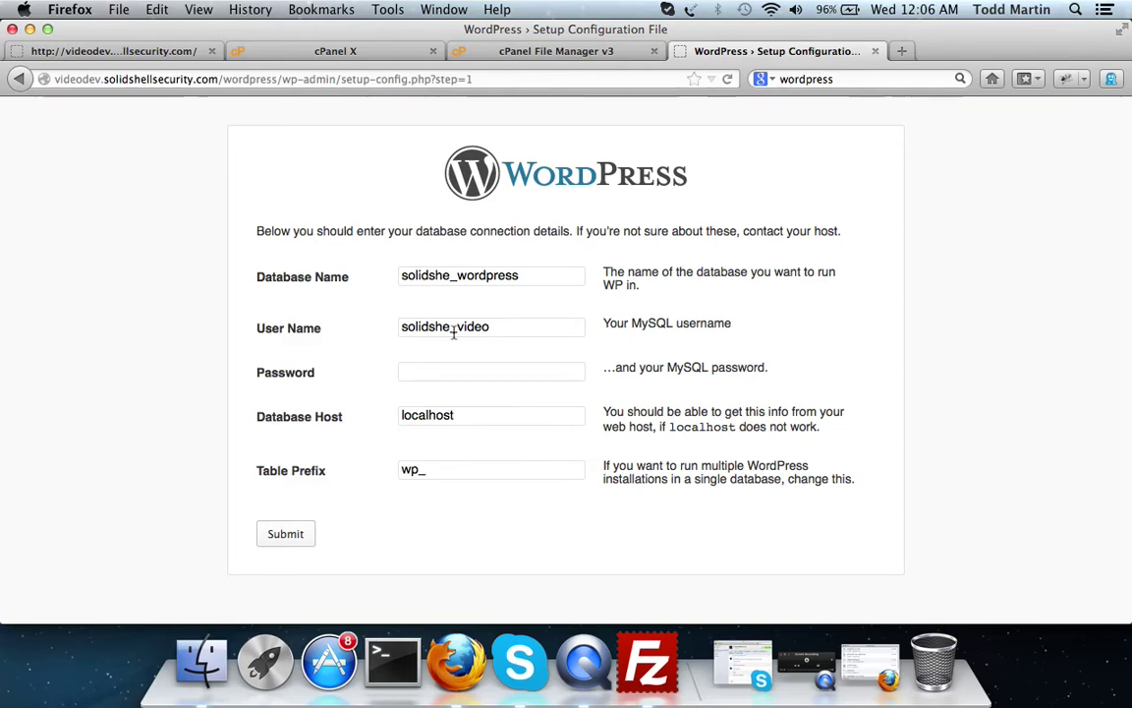
# Change the Table Prefix from wp_ to video_, leaving Database Host as localhost
pyautogui.moveTo(477, 420); pyautogui.dragTo(334, 381)
pyautogui.moveTo(435, 468); pyautogui.dragTo(341, 469)
pyautogui.click(469, 414)
pyautogui.moveTo(470, 413); pyautogui.dragTo(357, 420)
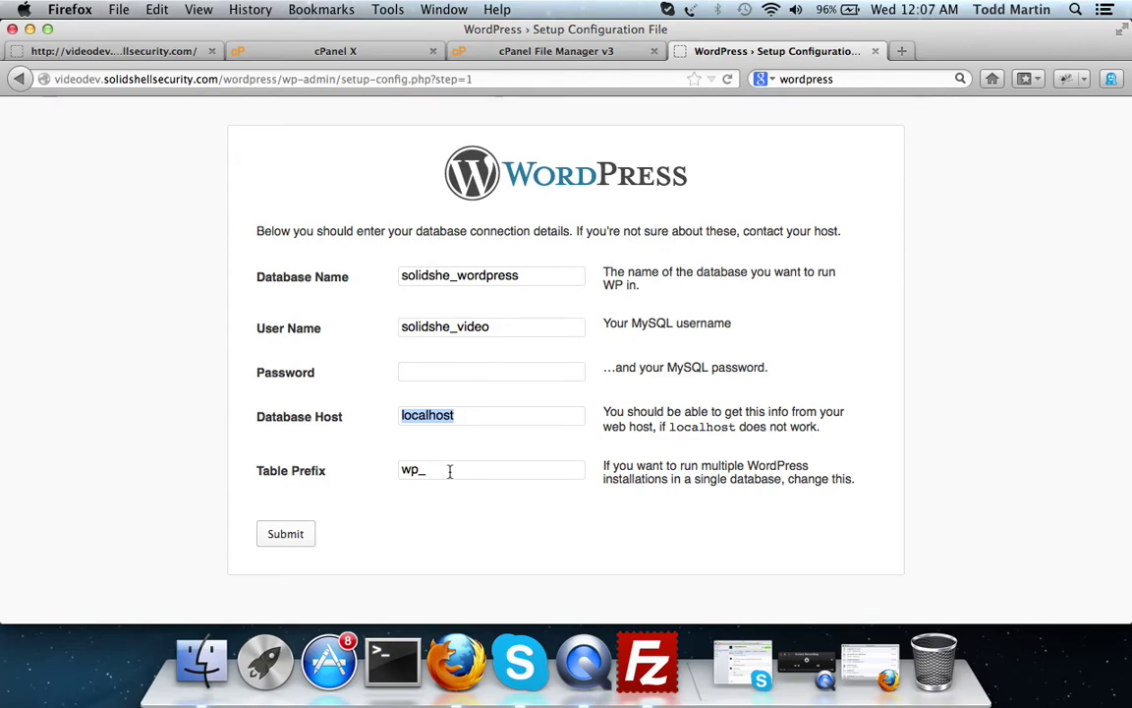
pyautogui.press('Tab')
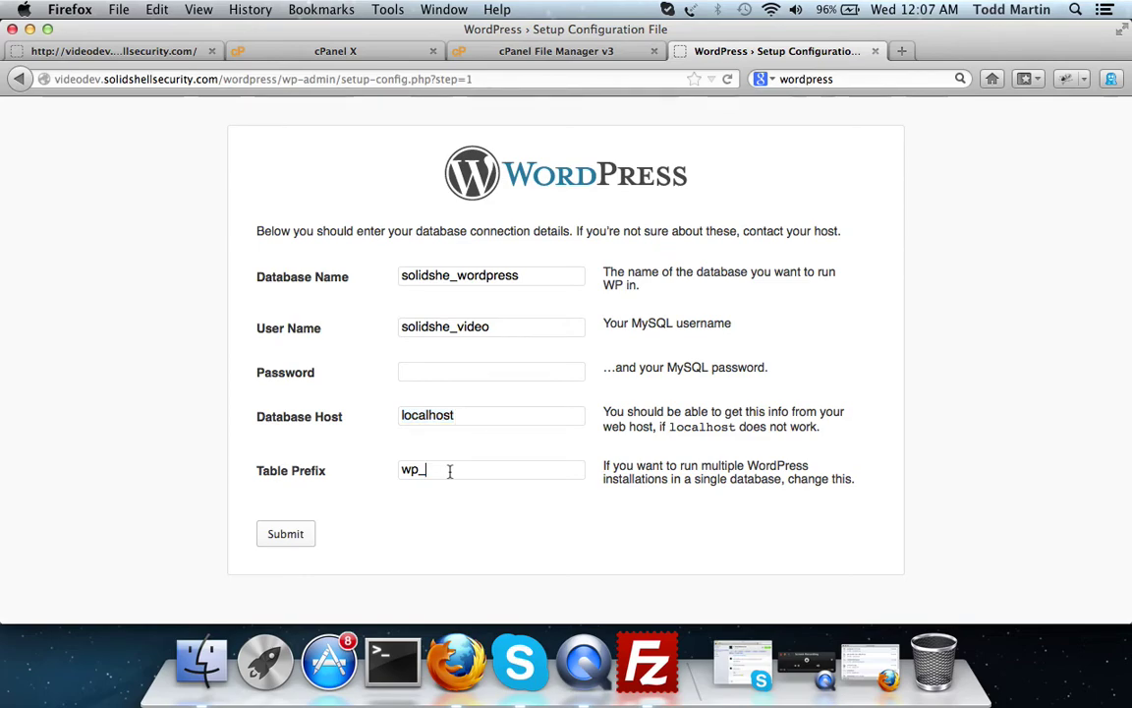
pyautogui.hotkey('shift', 'Tab')
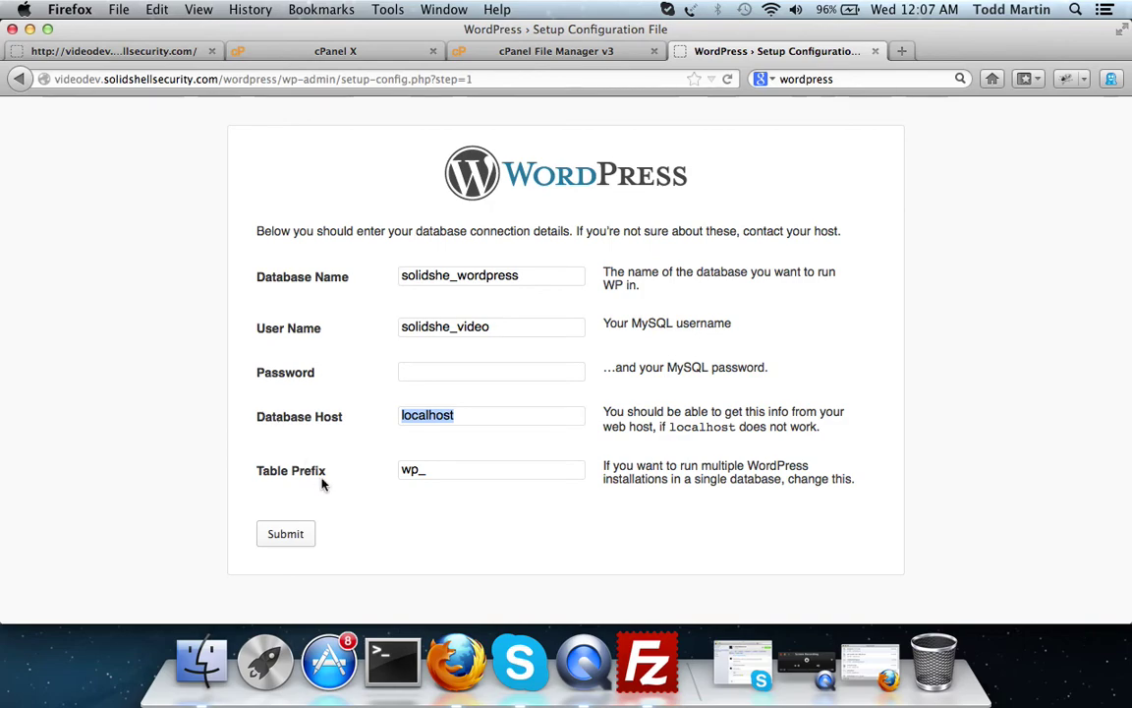
pyautogui.press('Tab')
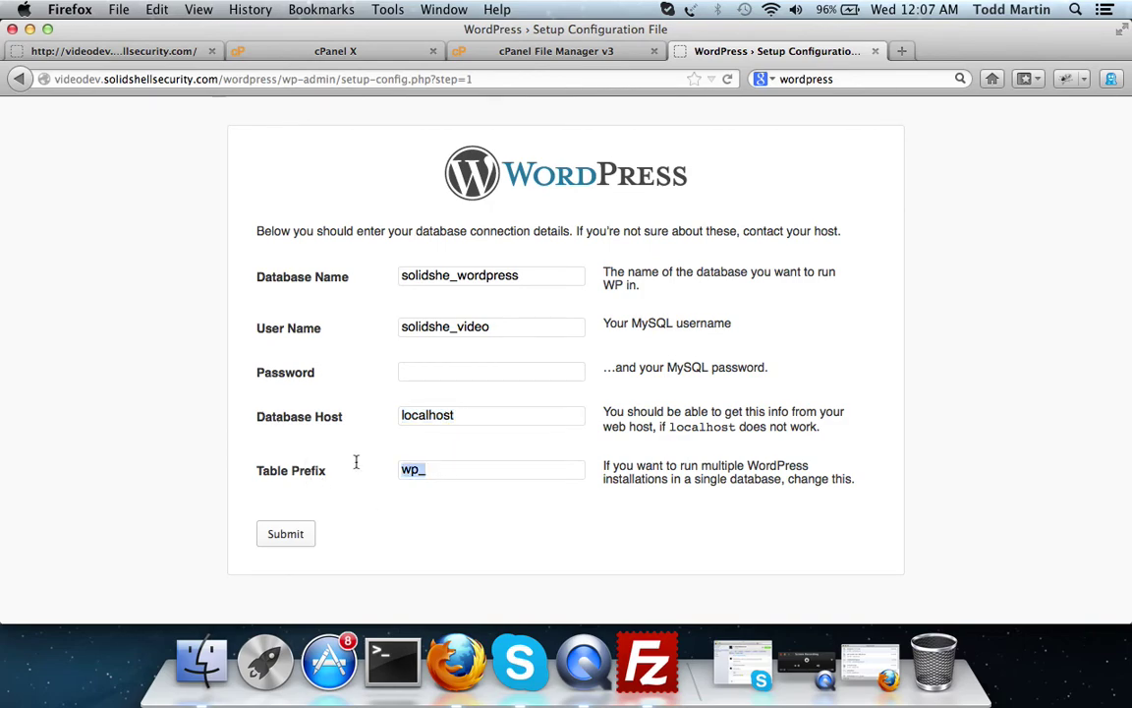
pyautogui.write('video_')
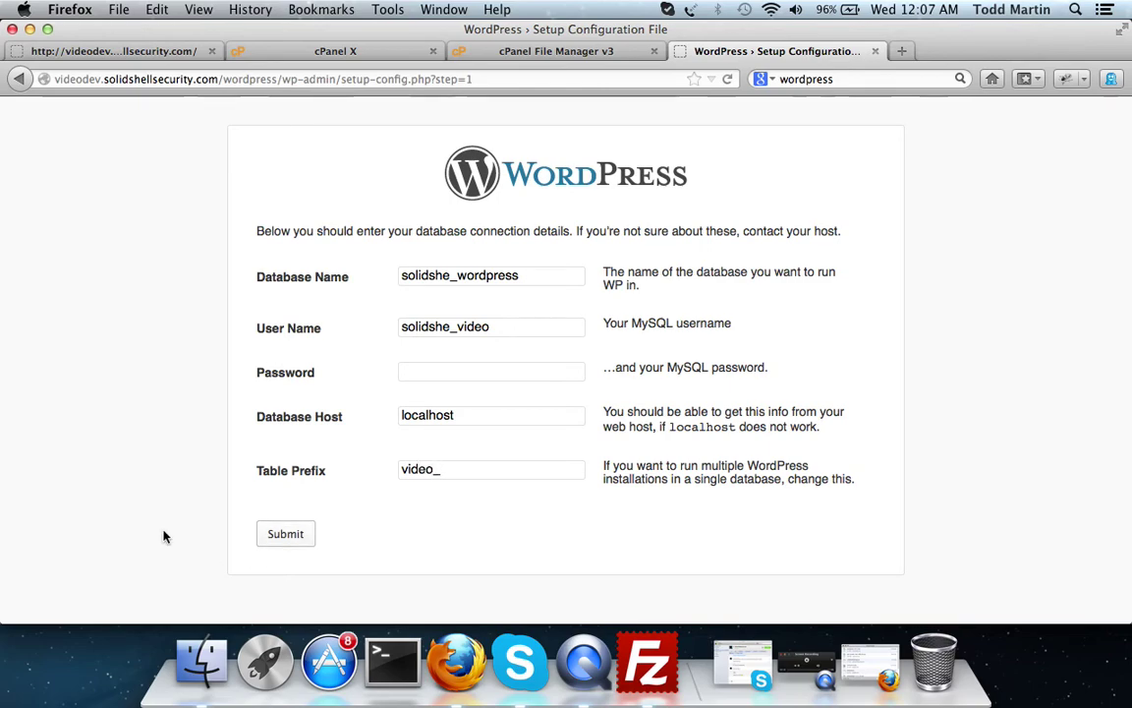
pyautogui.click(826, 650)
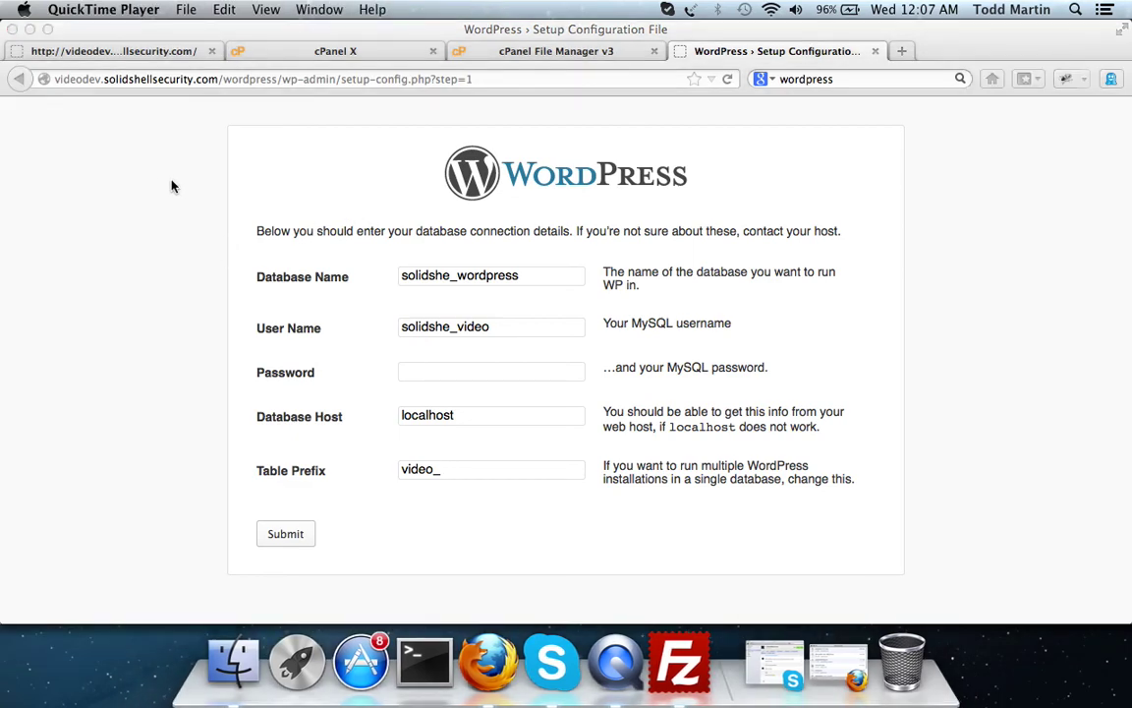